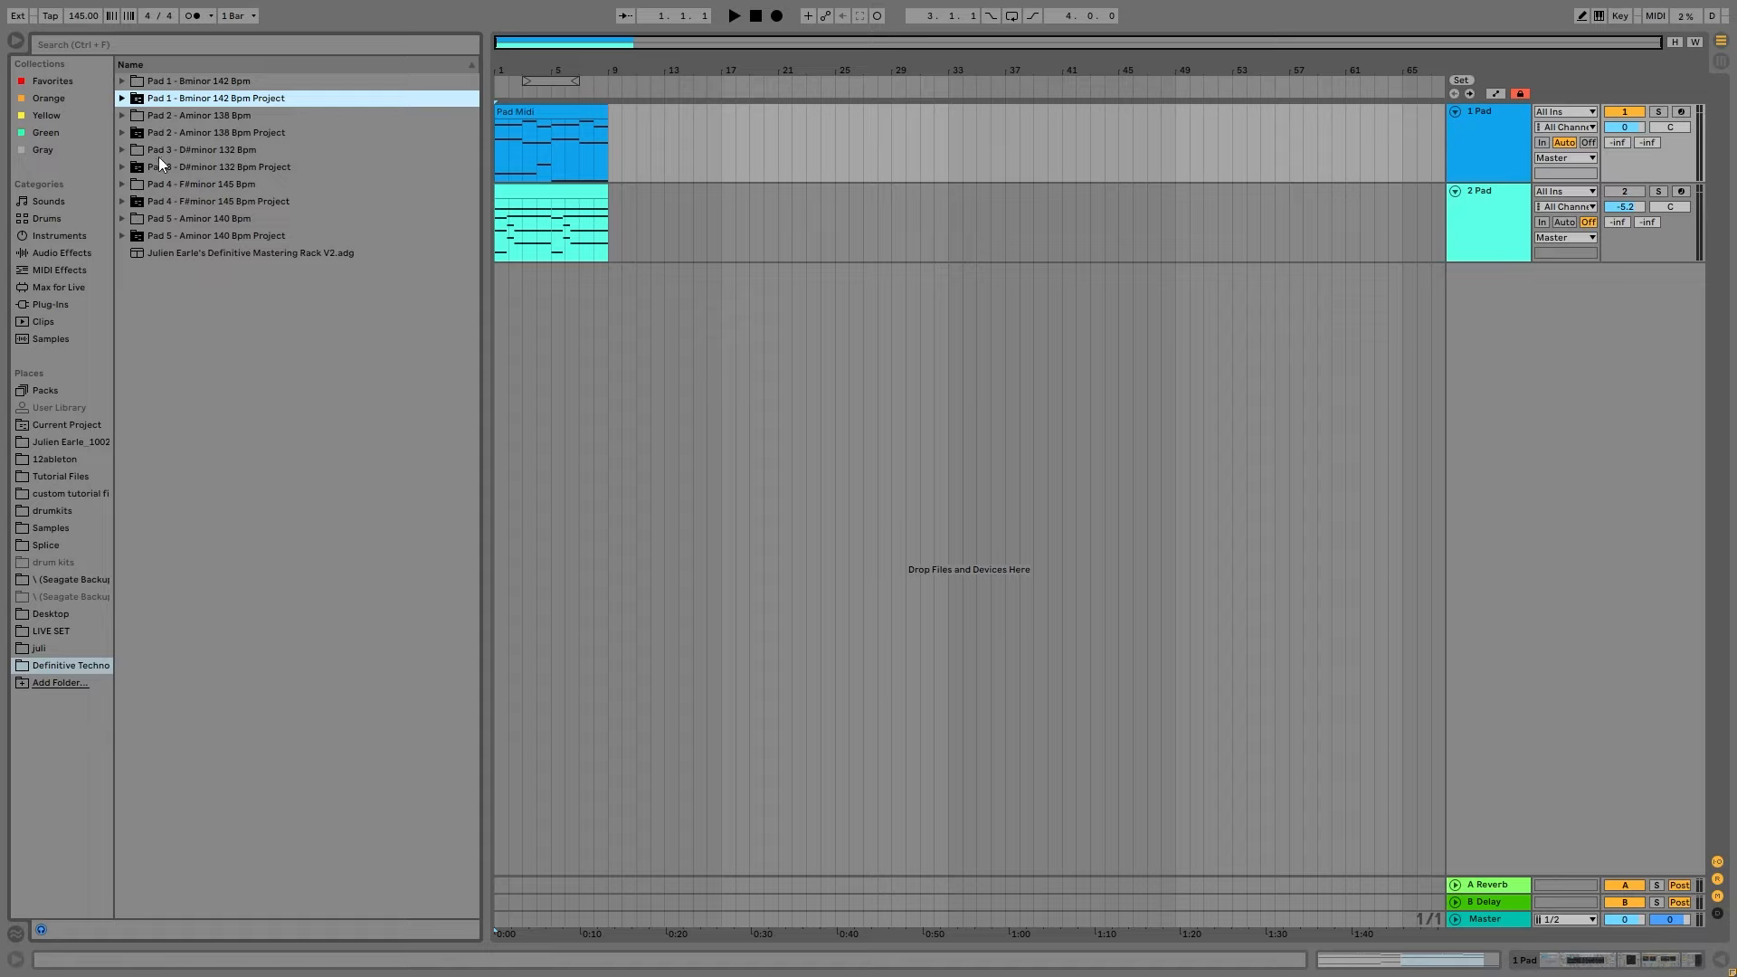
Expand the Pad 1 - Bminor 142 Bpm sample folder and audition Pad 1 Loop.wav.
key(Up)
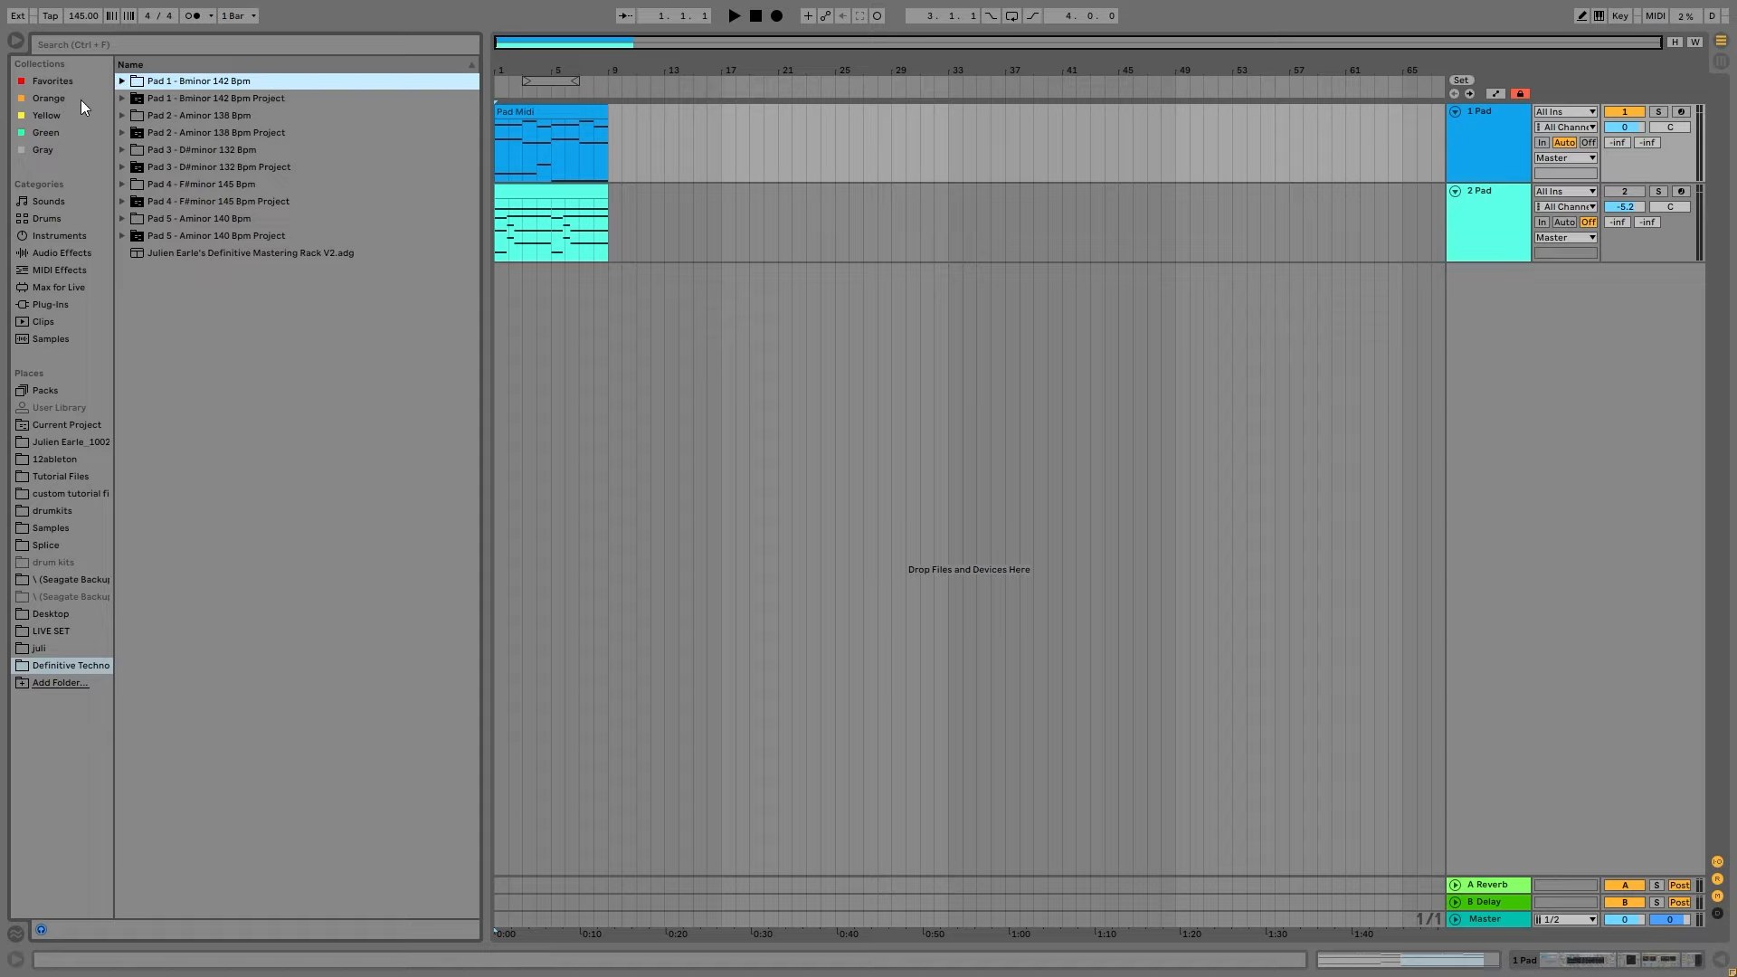
click(120, 84)
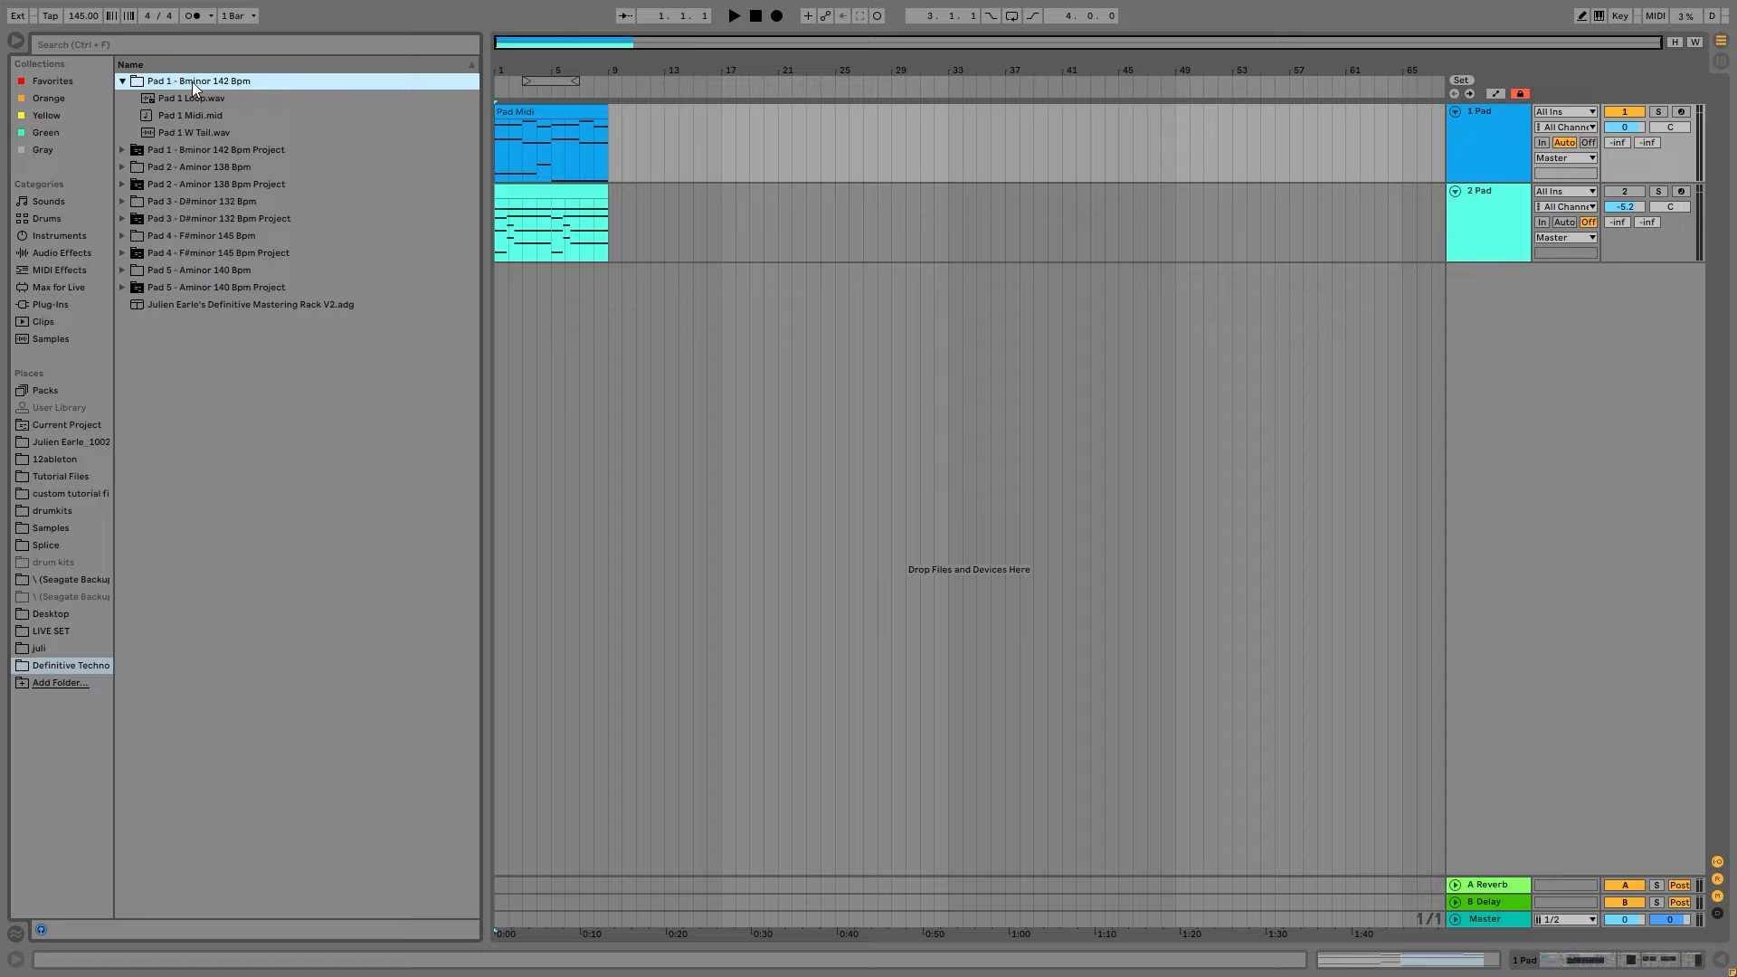
click(198, 156)
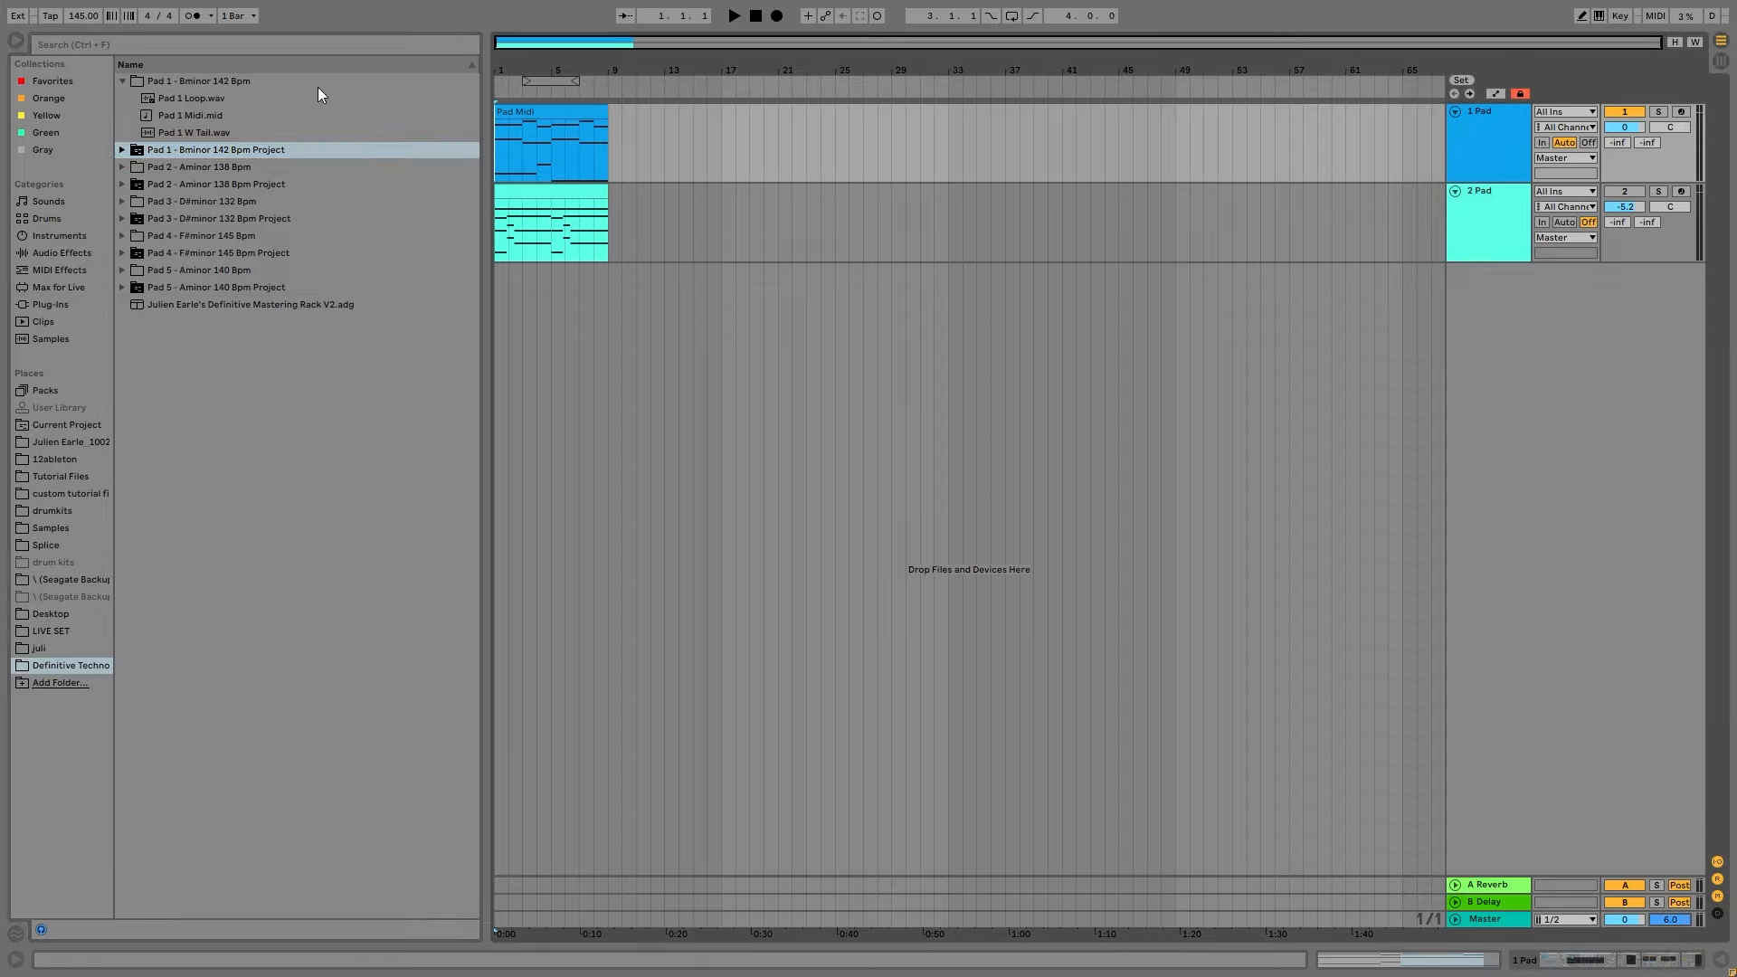
click(274, 100)
Audition Pad 2 Loop.wav and Pad 3 Loop.wav from their sample folders.
click(121, 166)
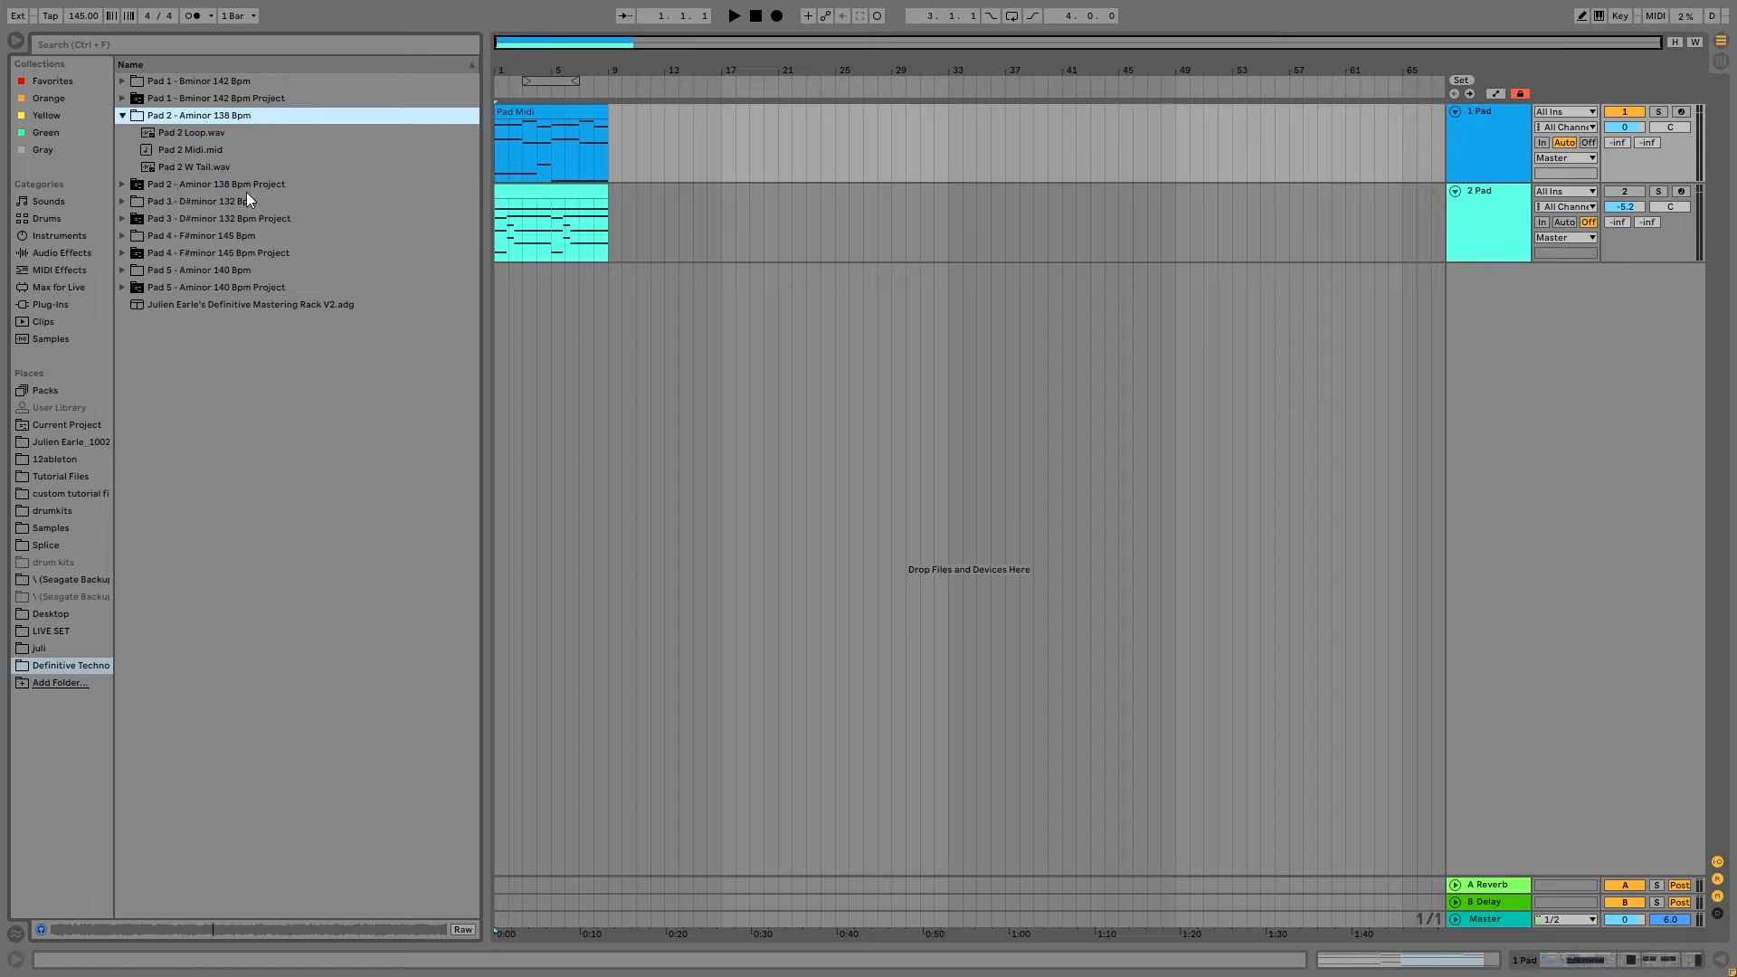
key(Down)
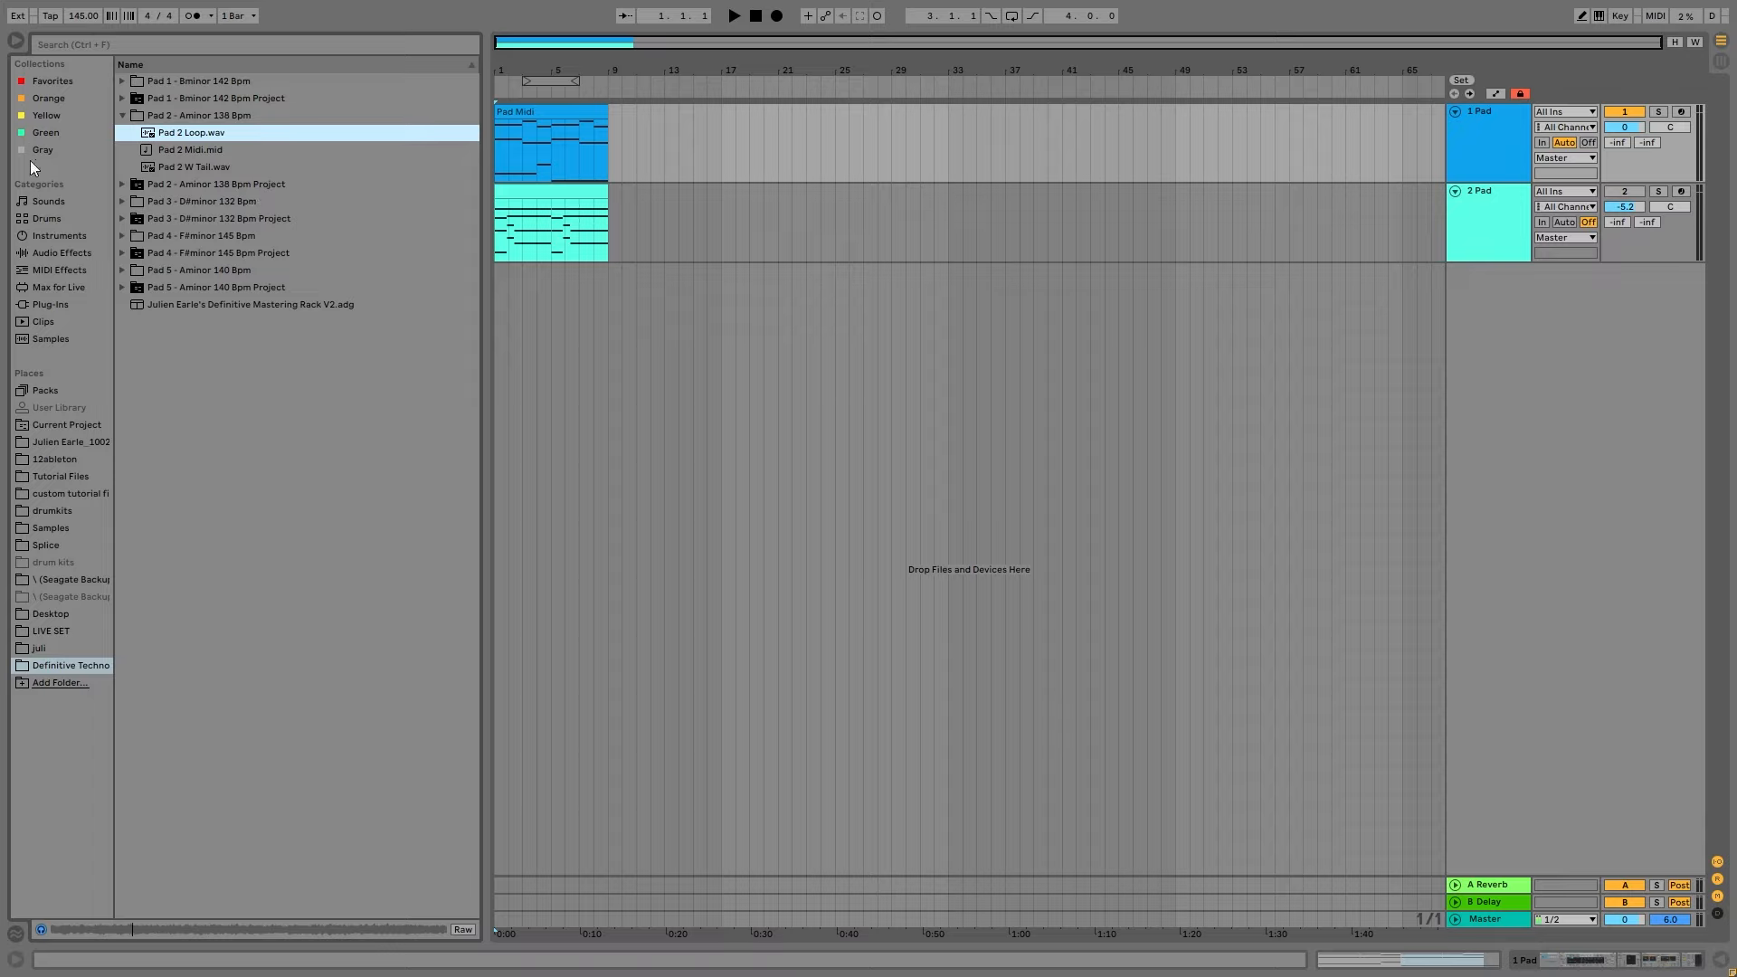
click(121, 201)
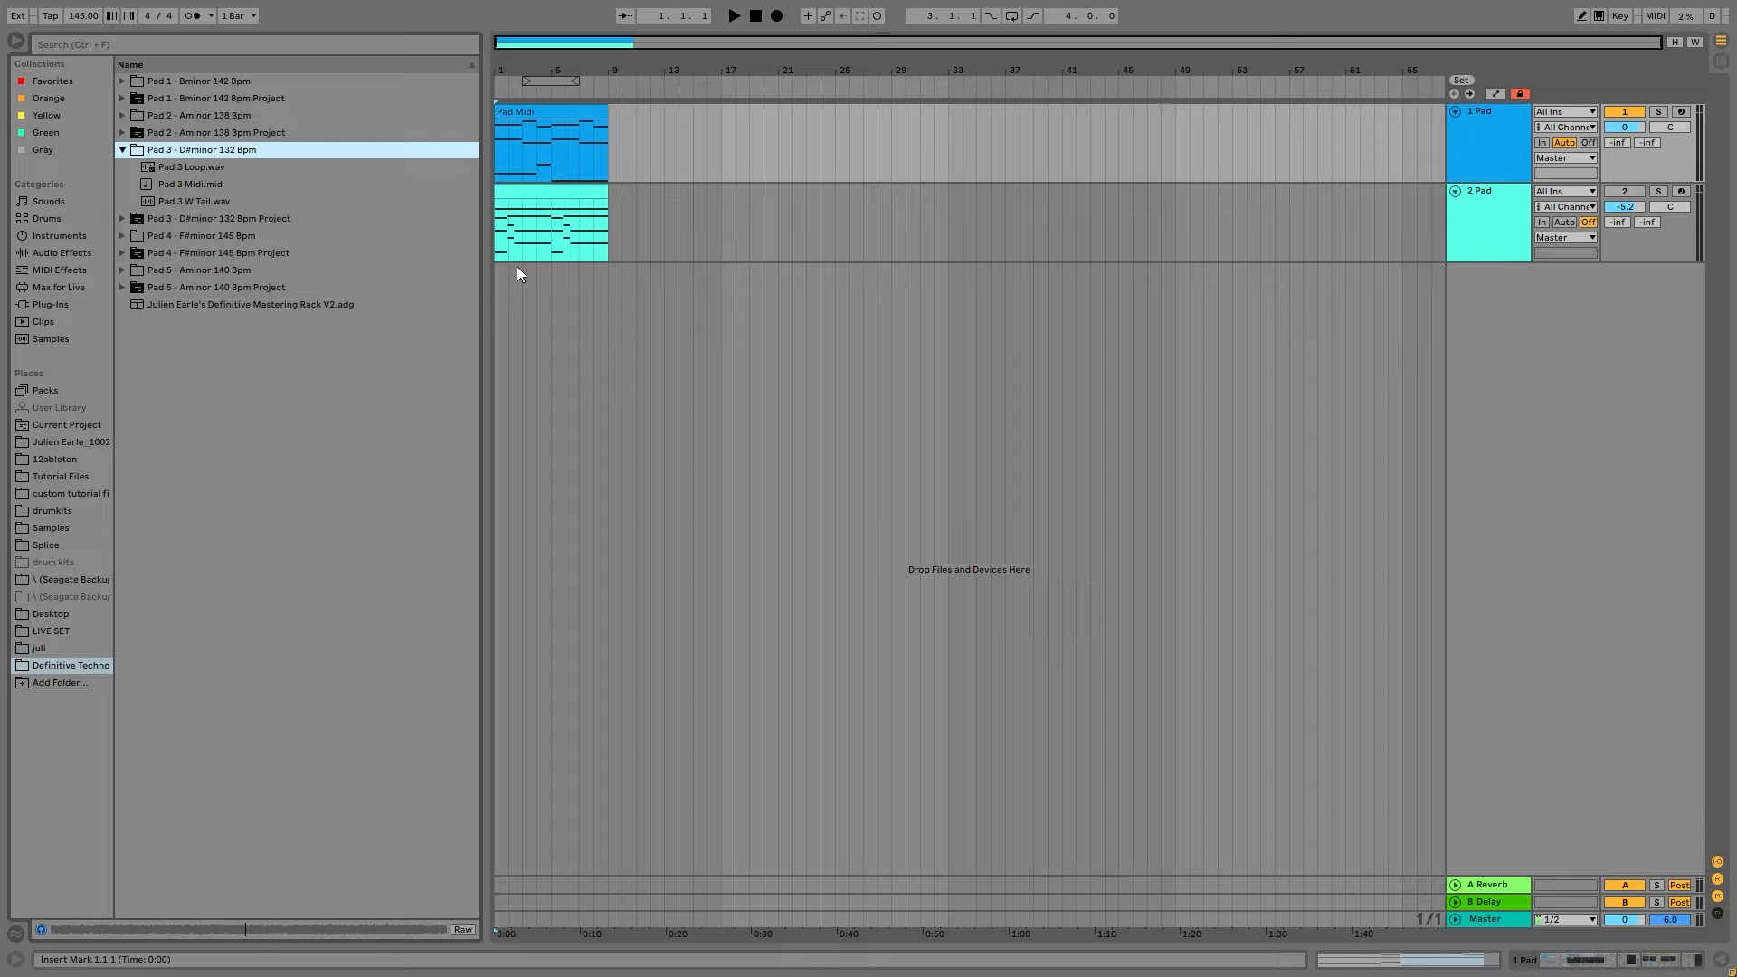
key(Down)
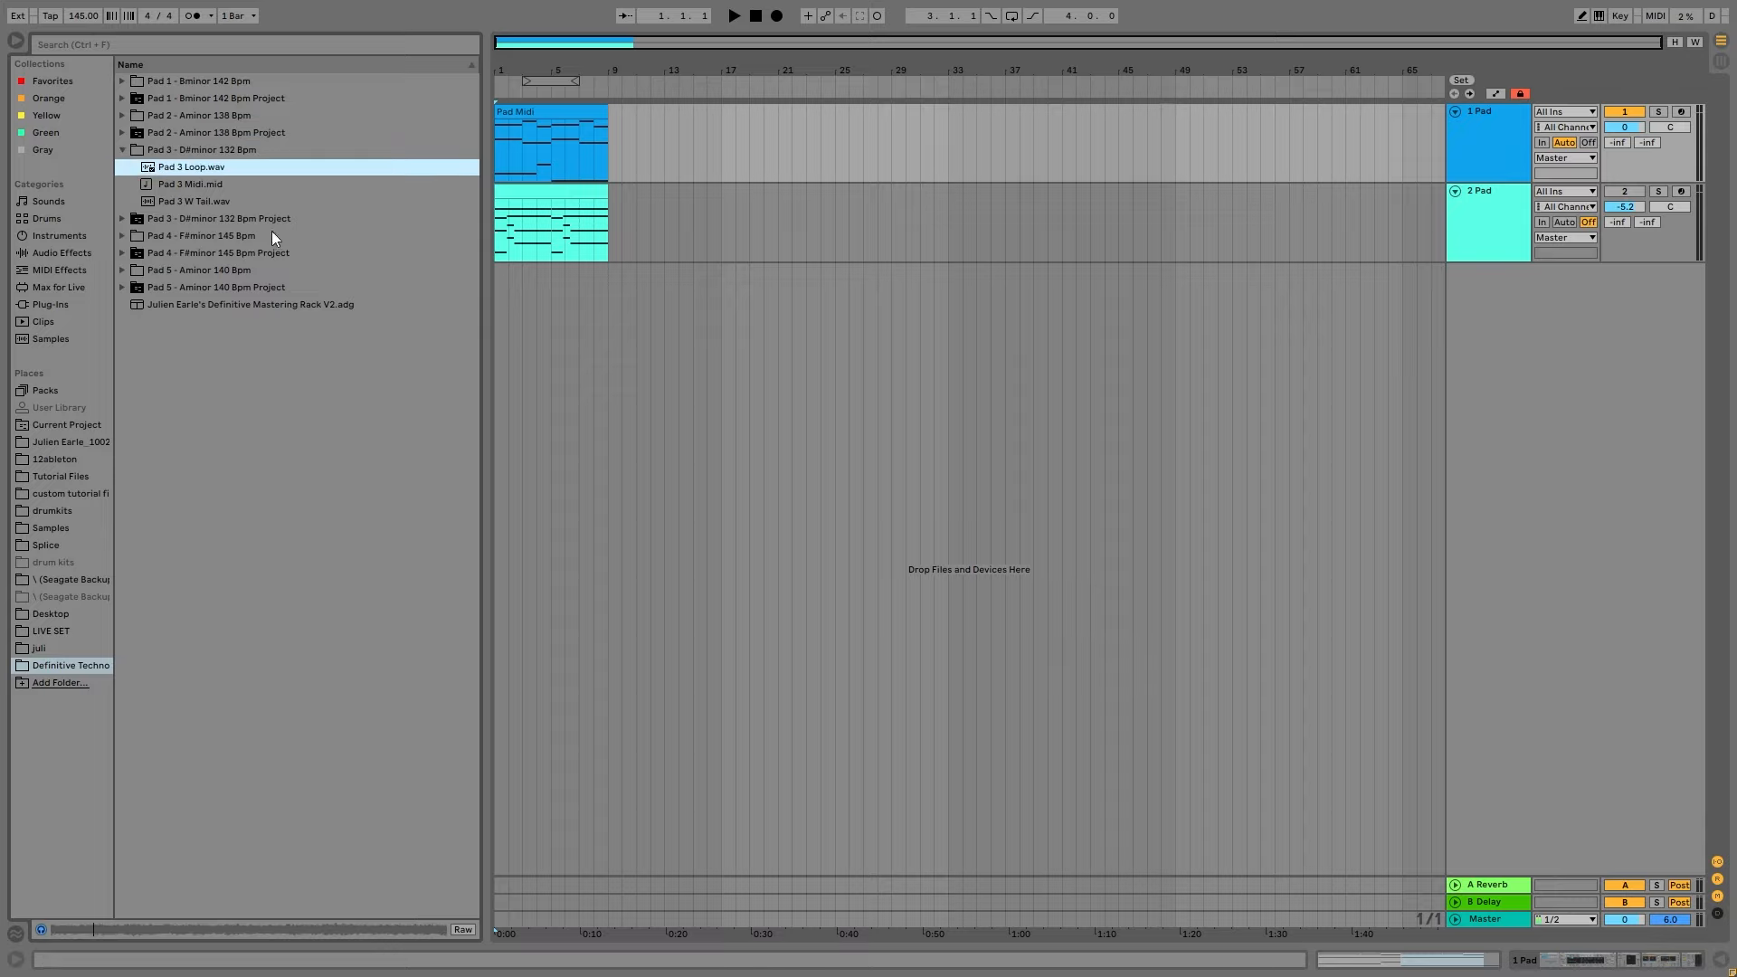
Audition Pad 4 W Tail.wav and Pad 5 W Tail.wav from their folders, and collapse the Pad 5 folder.
click(125, 236)
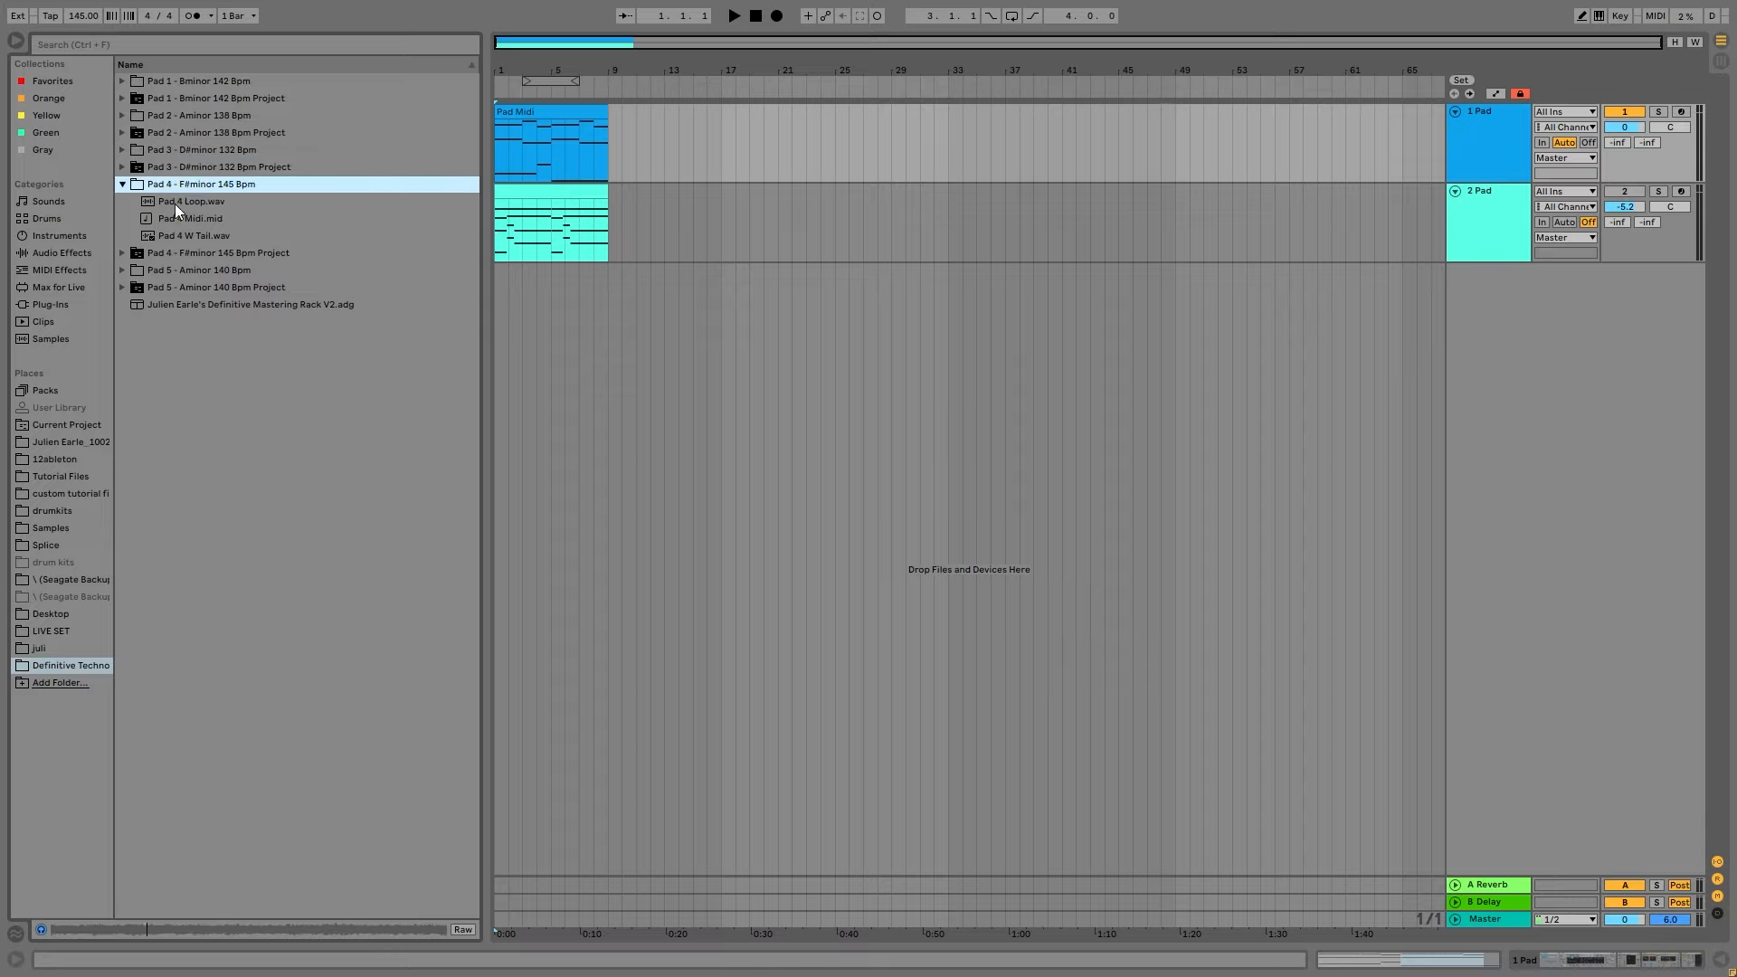
click(237, 237)
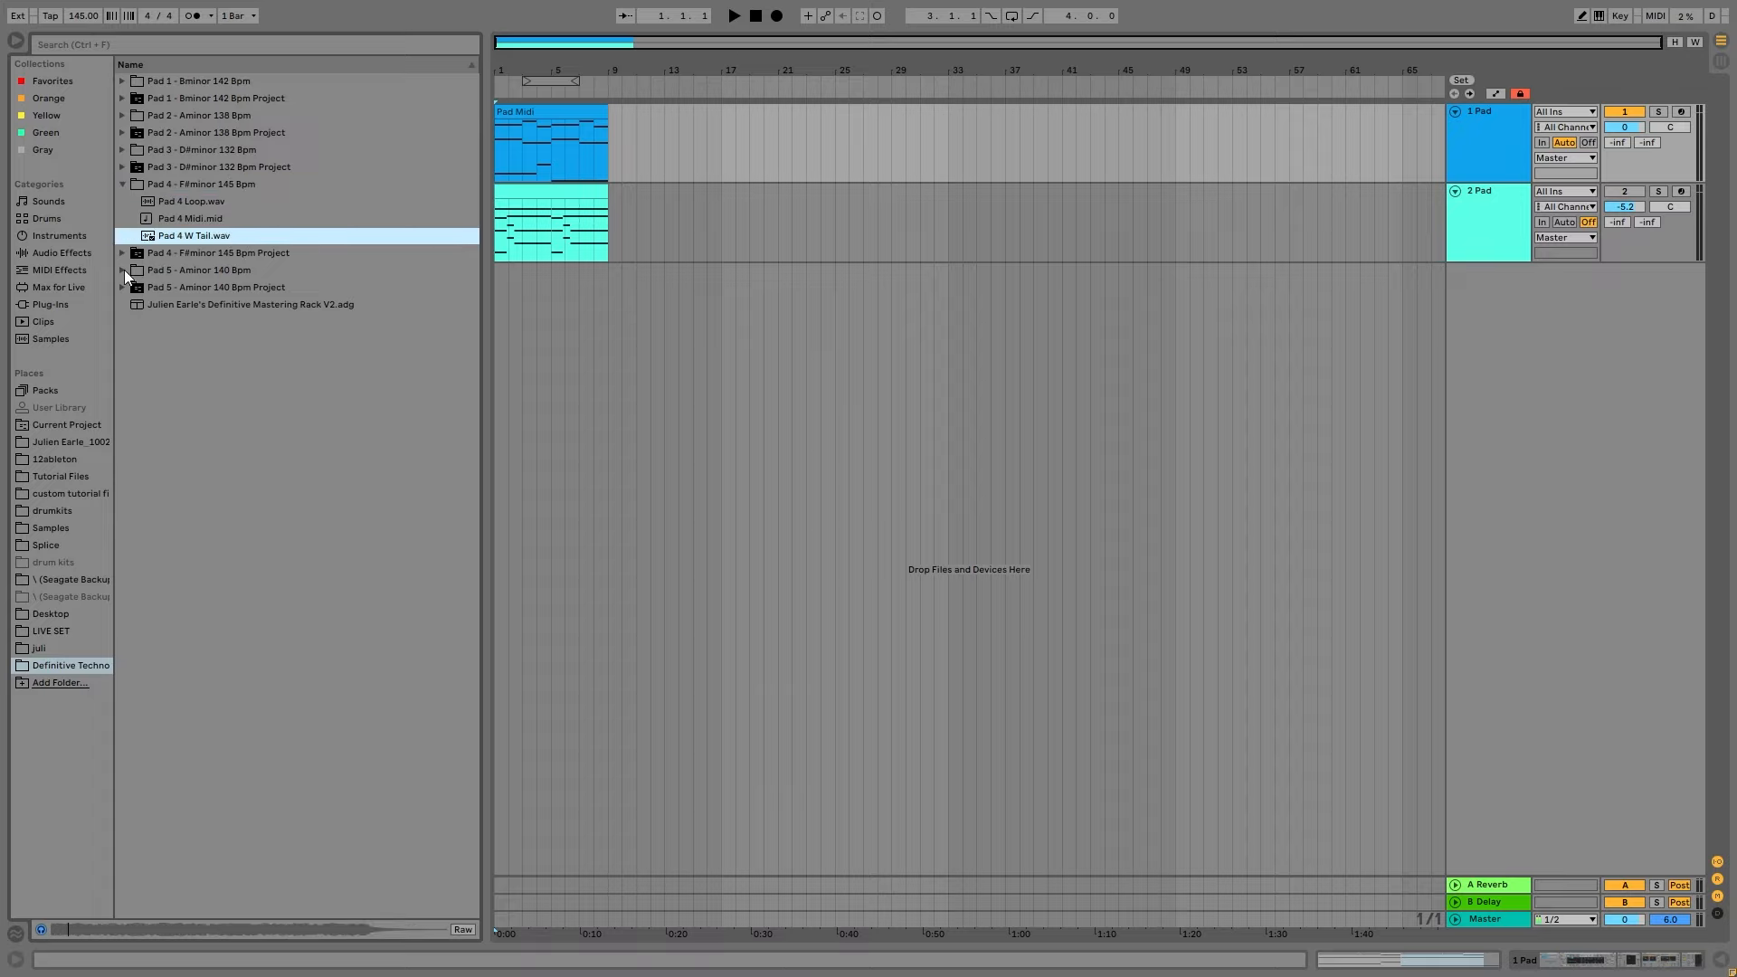
click(123, 270)
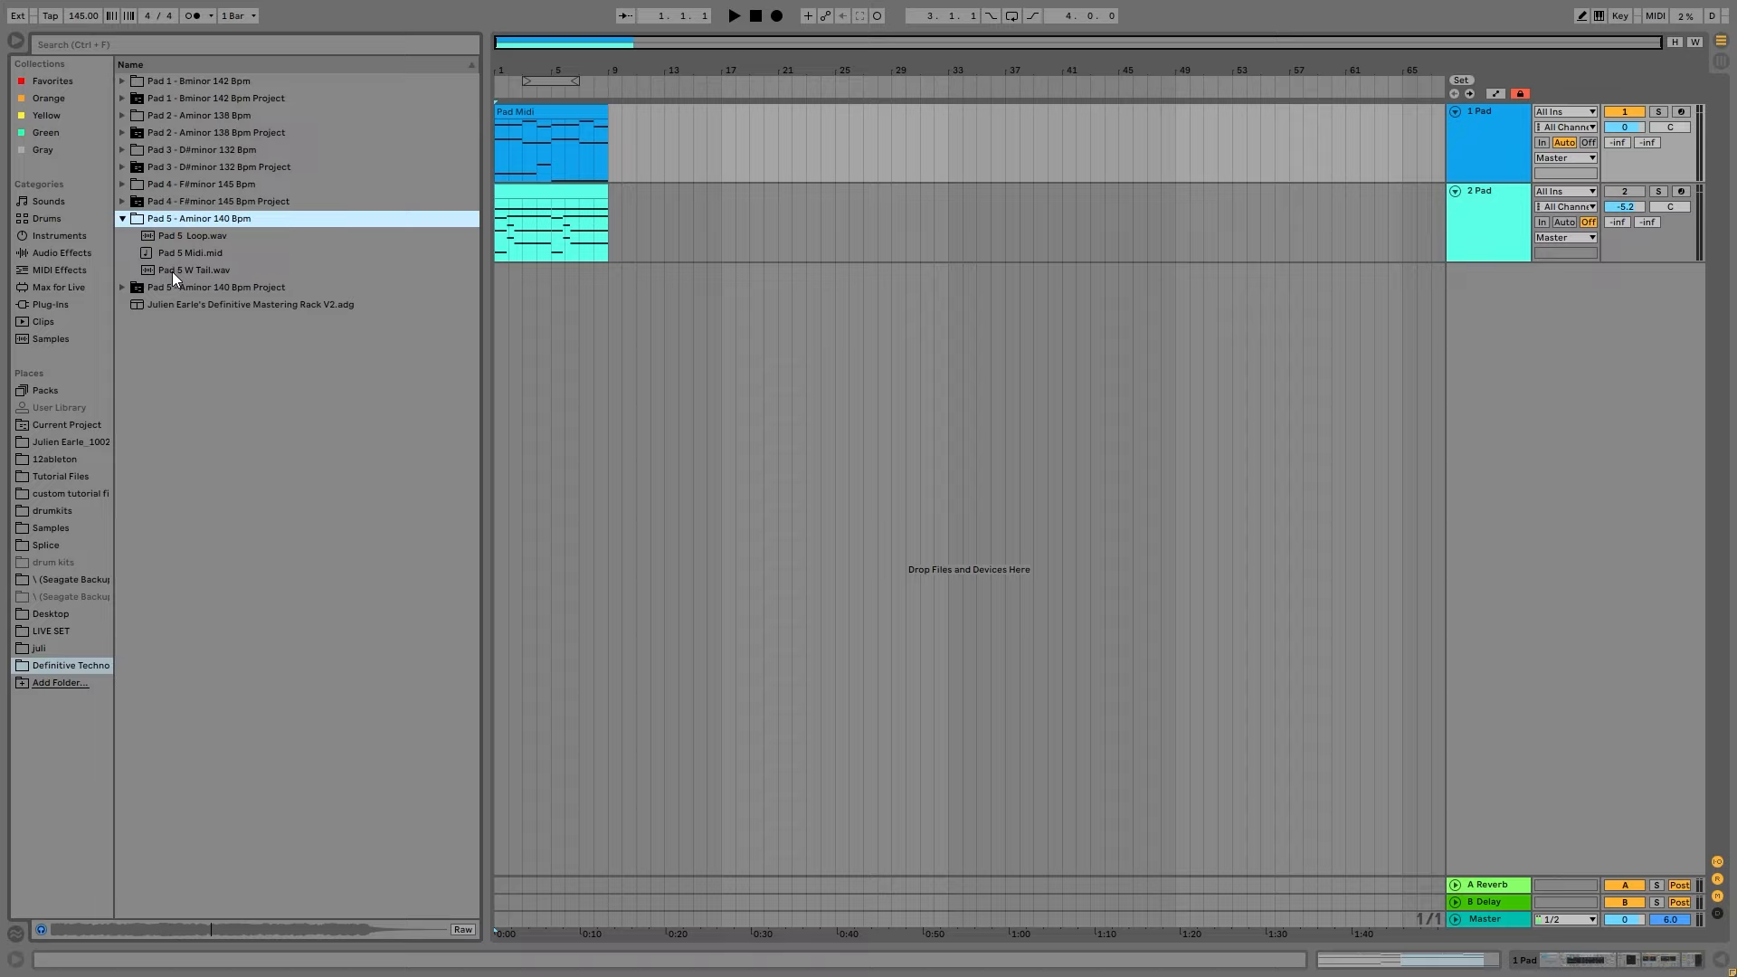
click(173, 272)
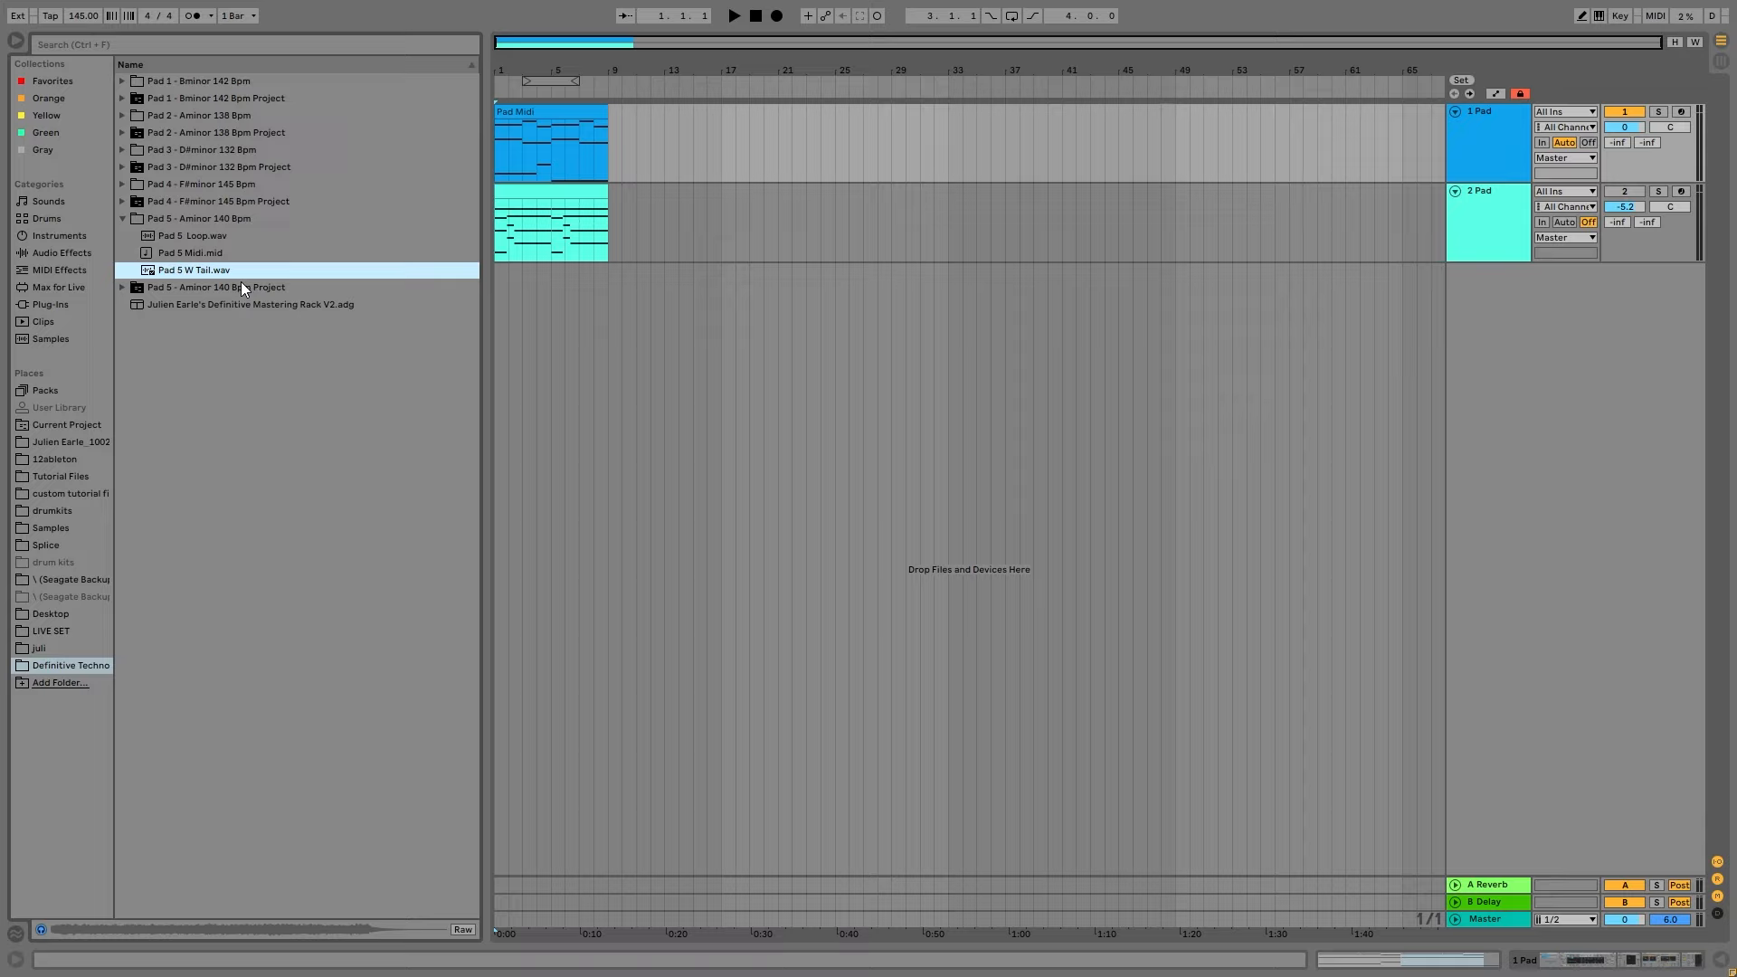
key(Left)
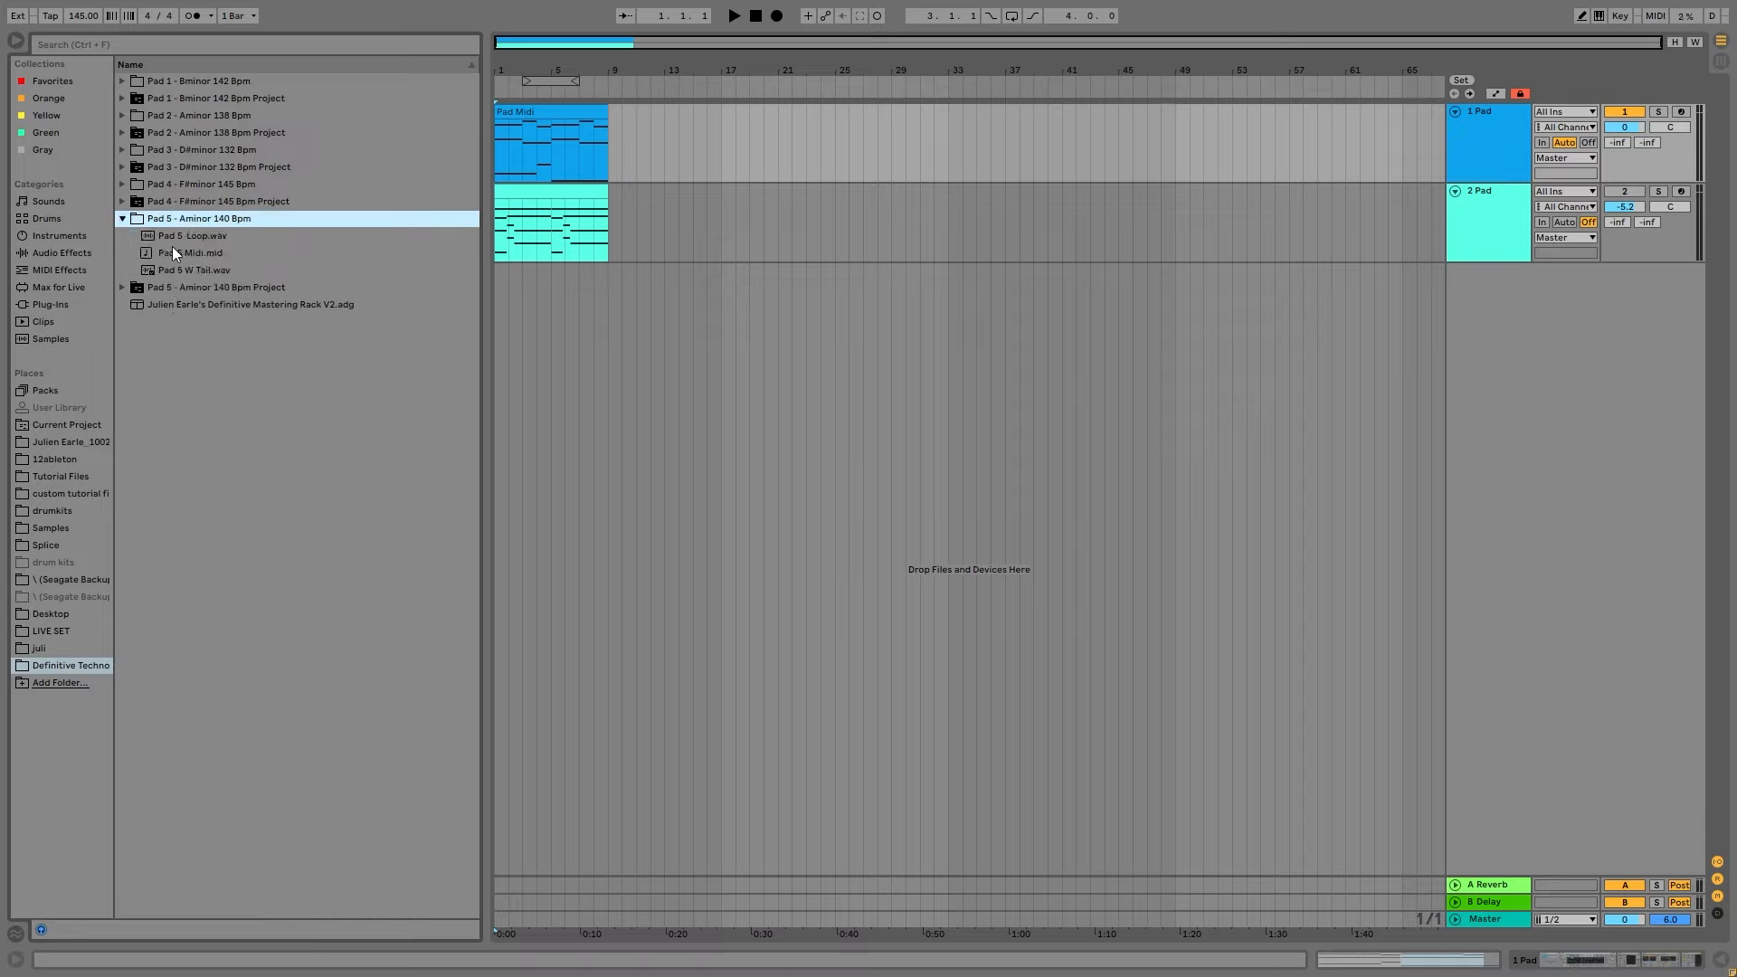
key(Left)
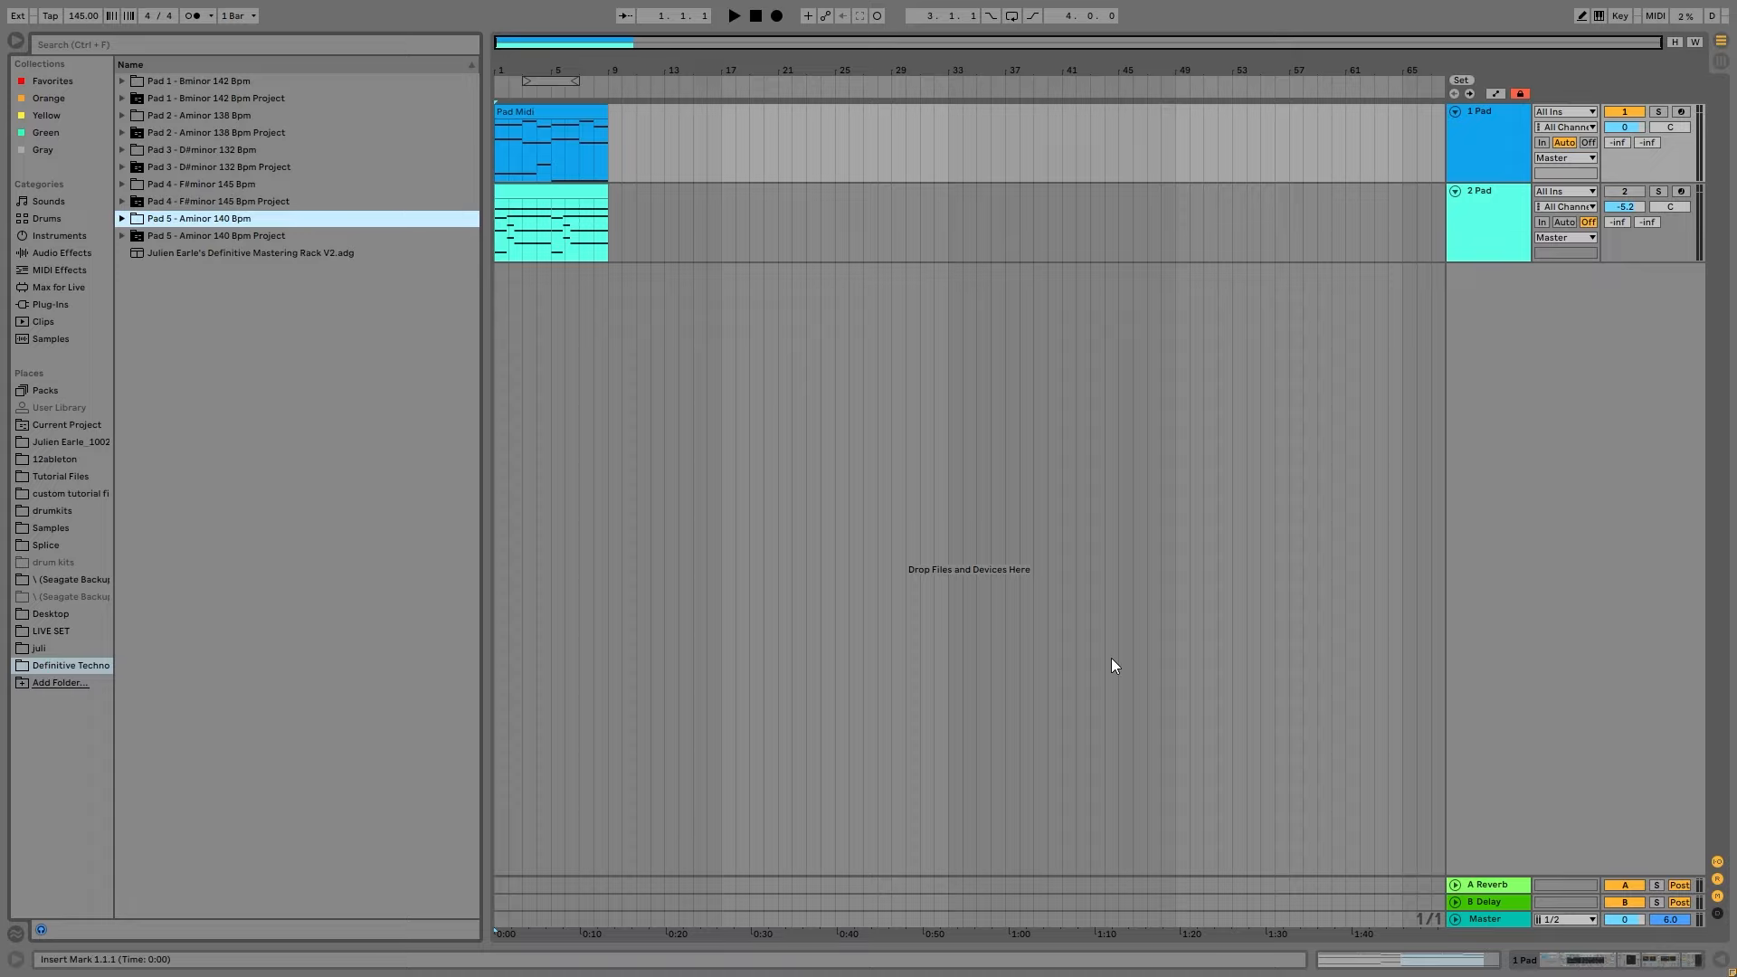
Open the Pad Midi clip of the first Pad track in the note editor and play it.
drag(509, 69, 510, 186)
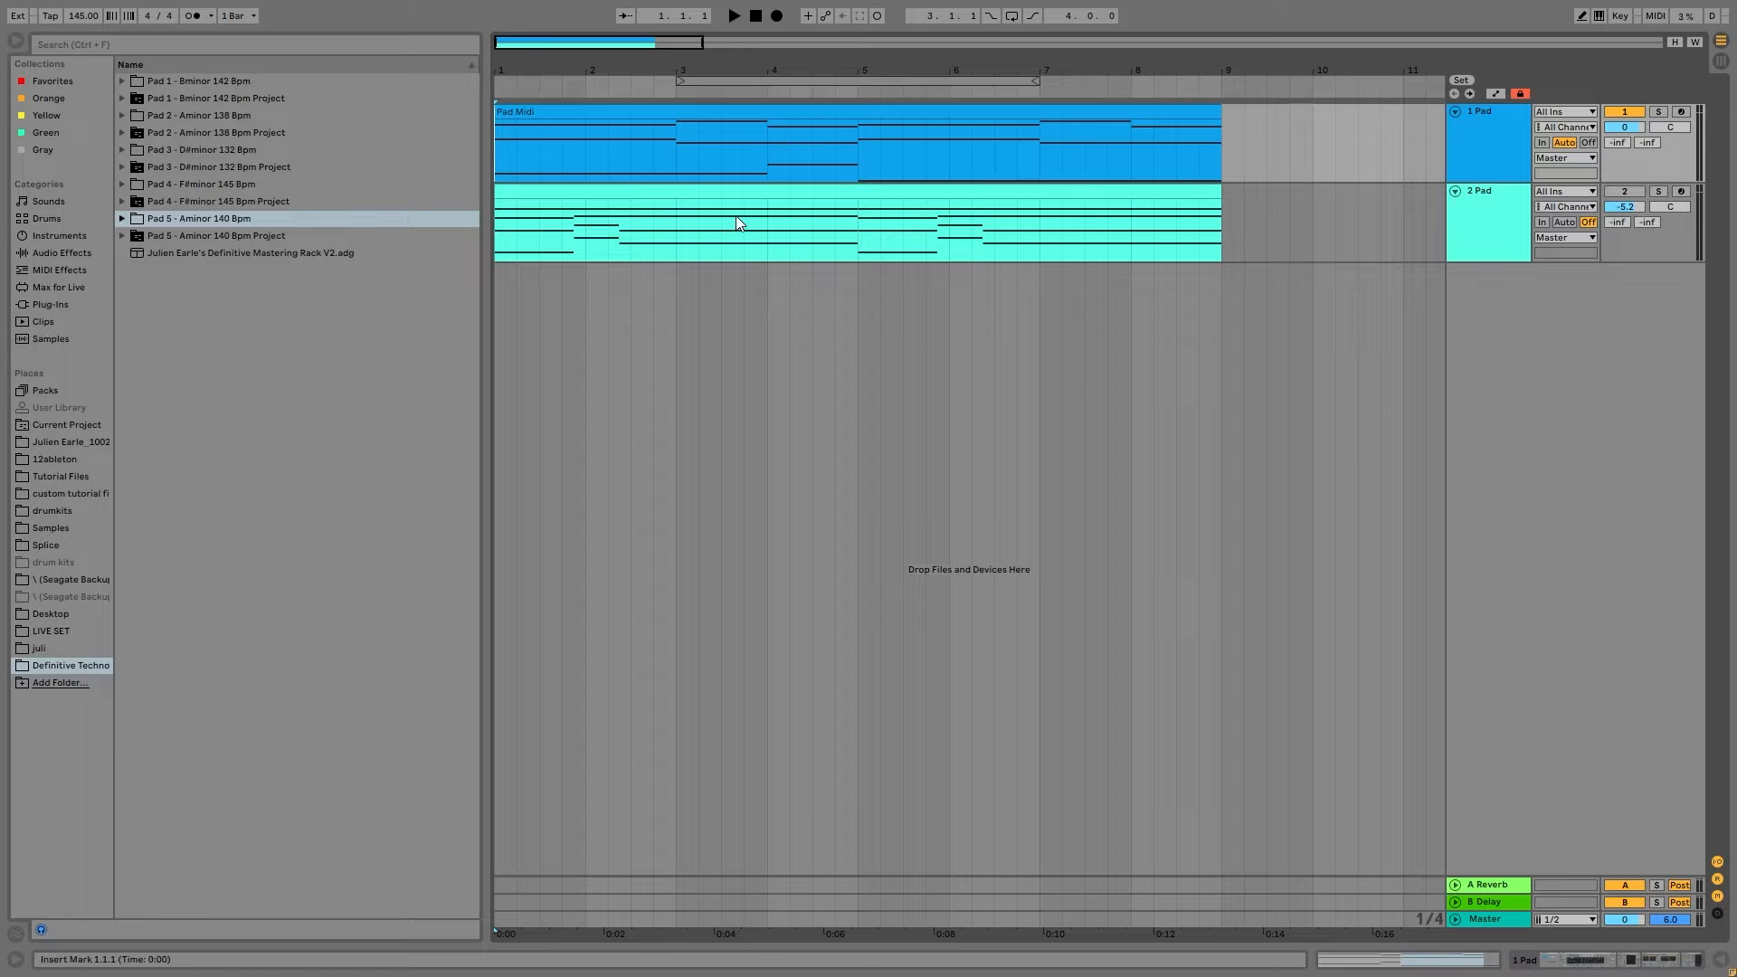
double_click(858, 110)
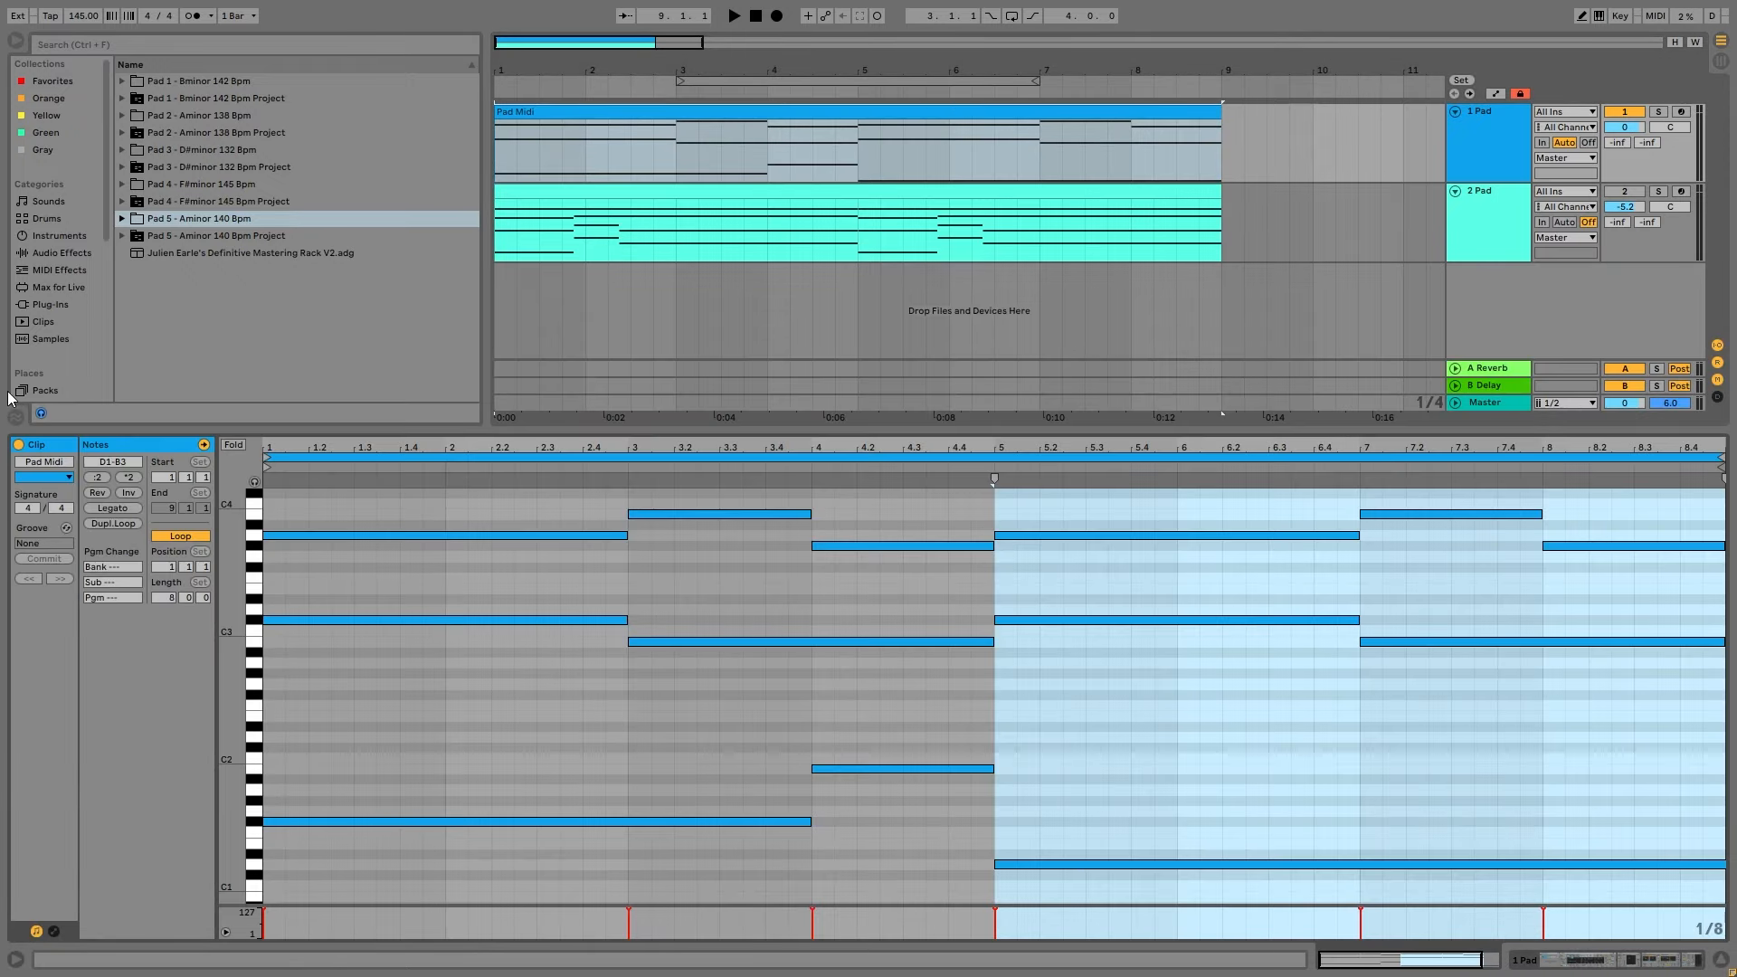
key(space)
click(1500, 166)
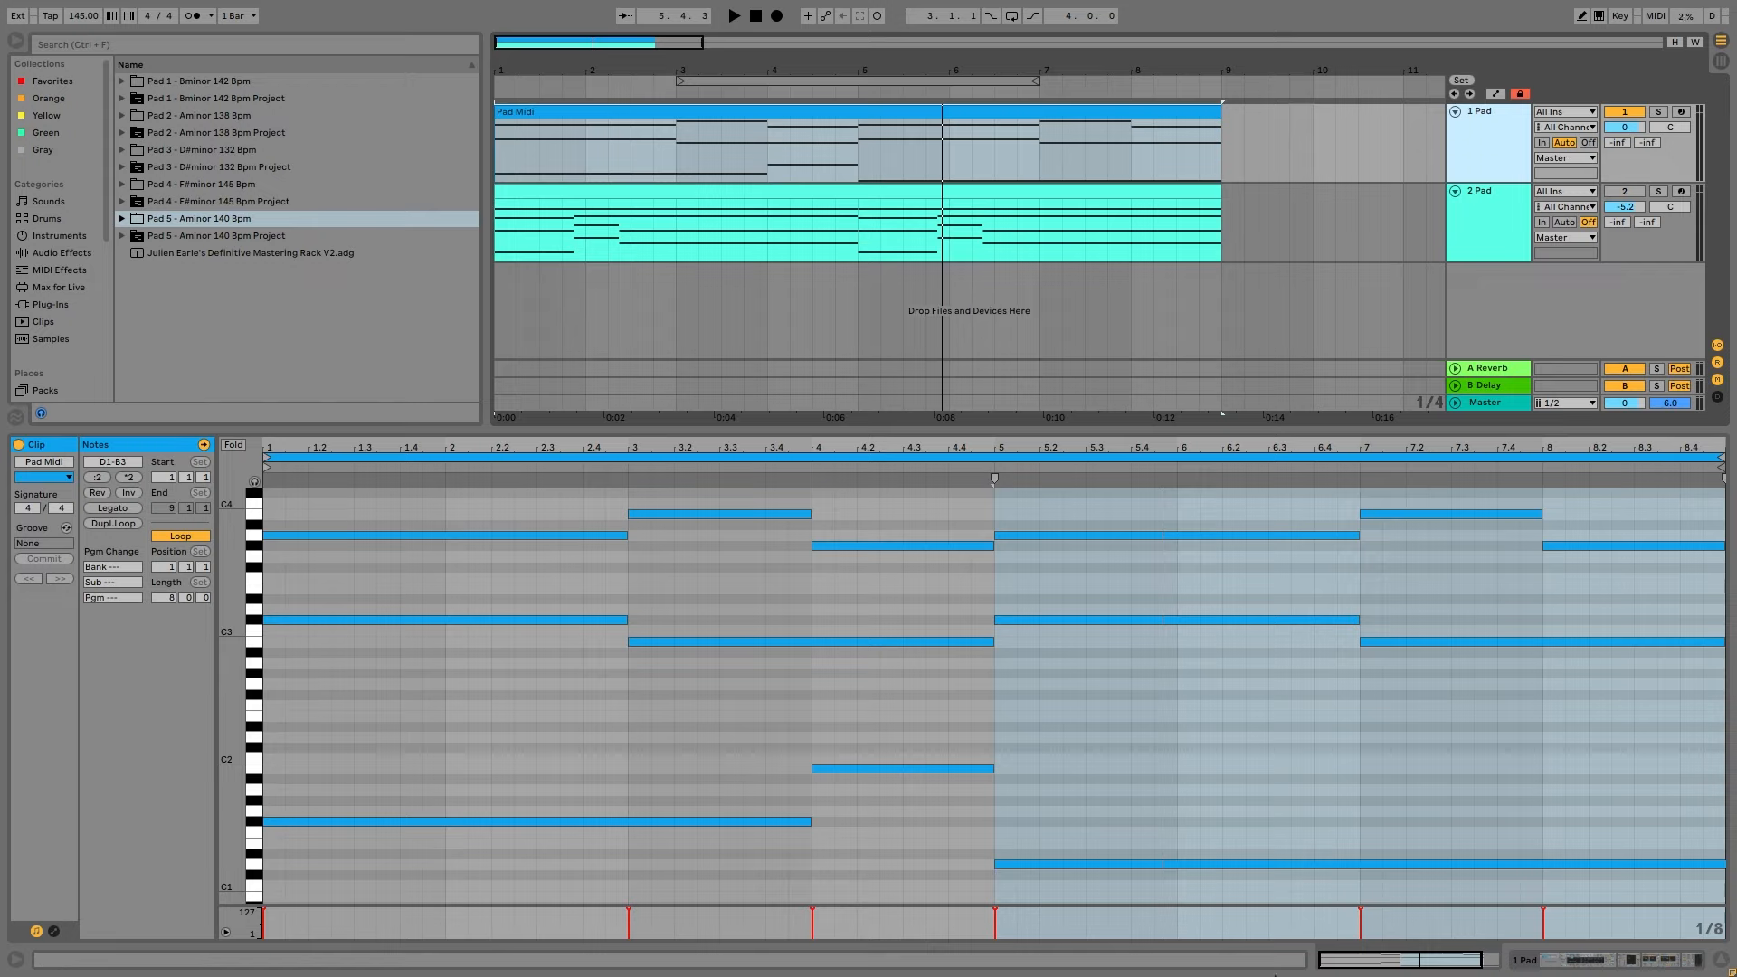
Enable note preview for the Pad Midi clip and audition the bass notes F#1, B1 and D1 individually.
click(254, 480)
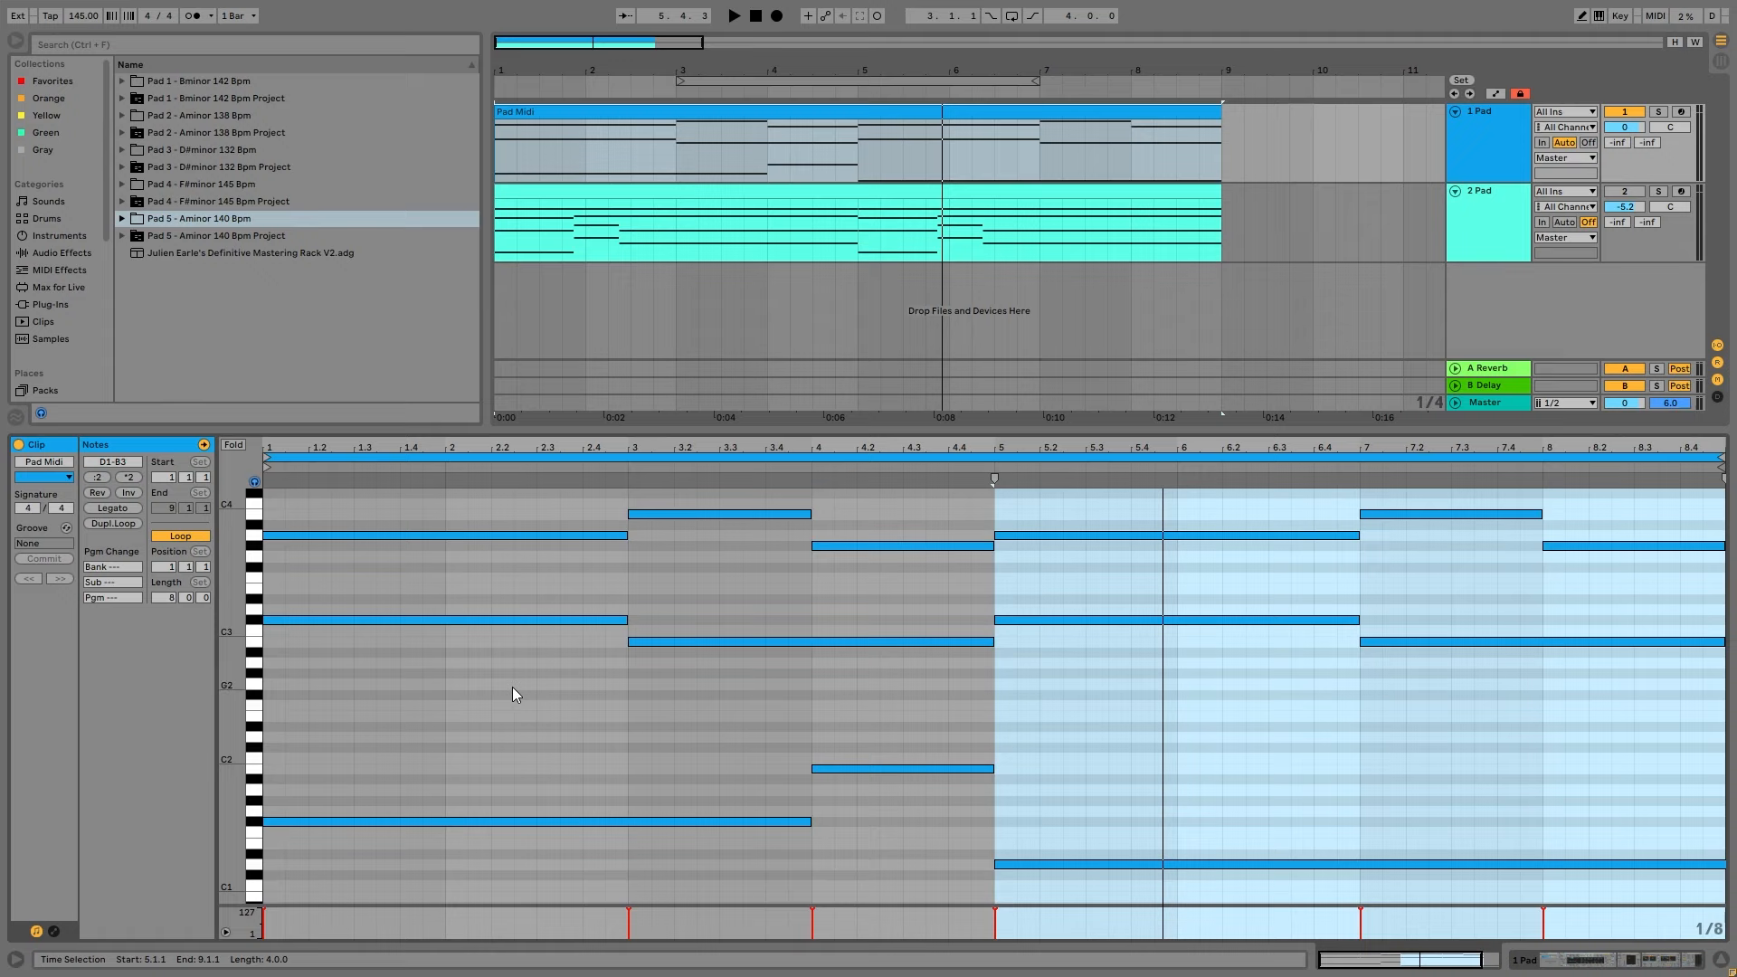
click(541, 822)
drag(874, 721, 900, 837)
drag(1107, 805, 1141, 959)
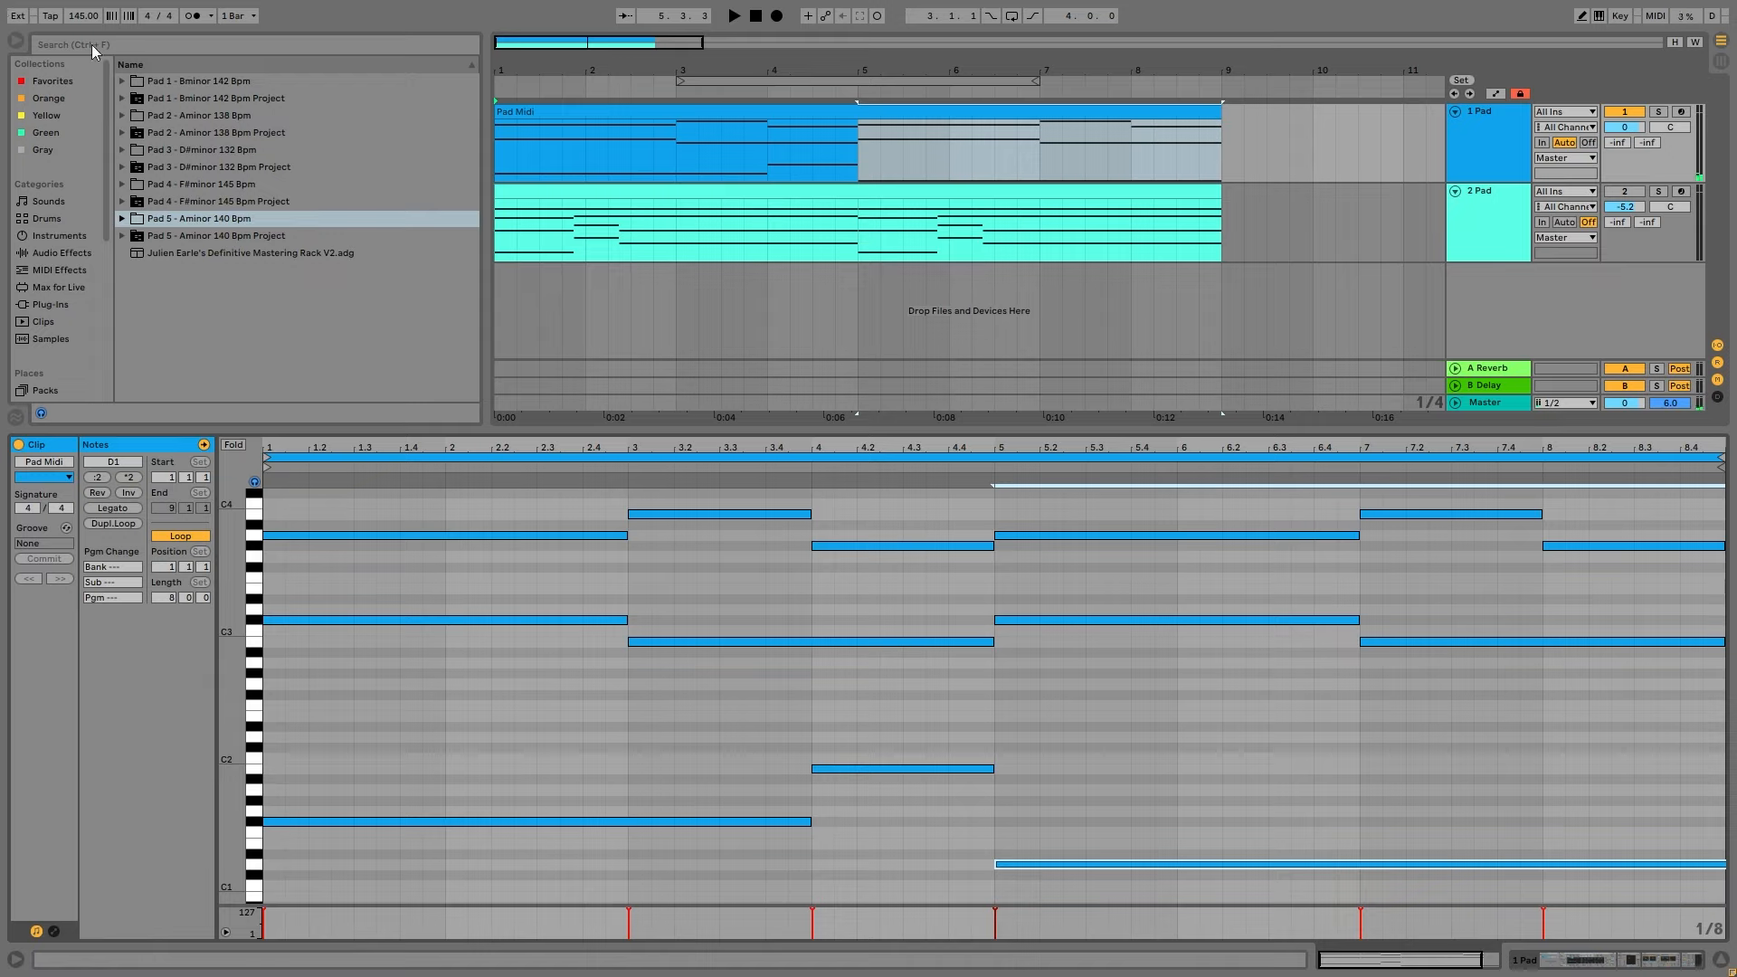
drag(490, 789, 512, 855)
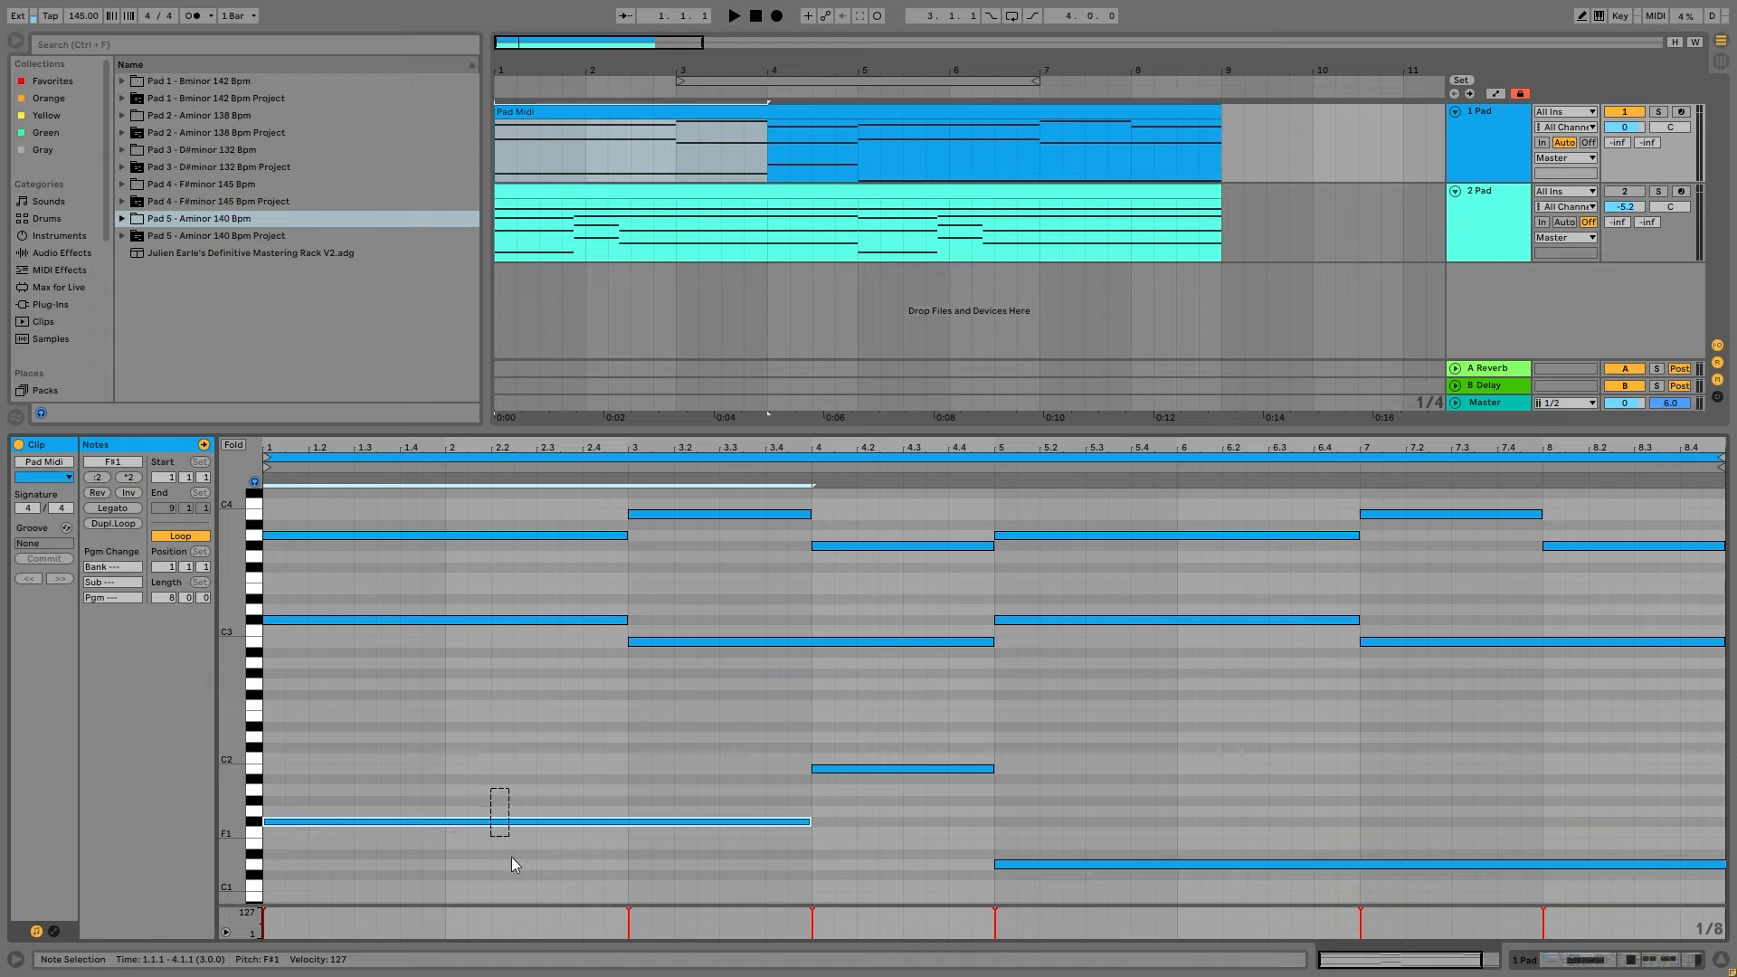
drag(909, 725, 911, 901)
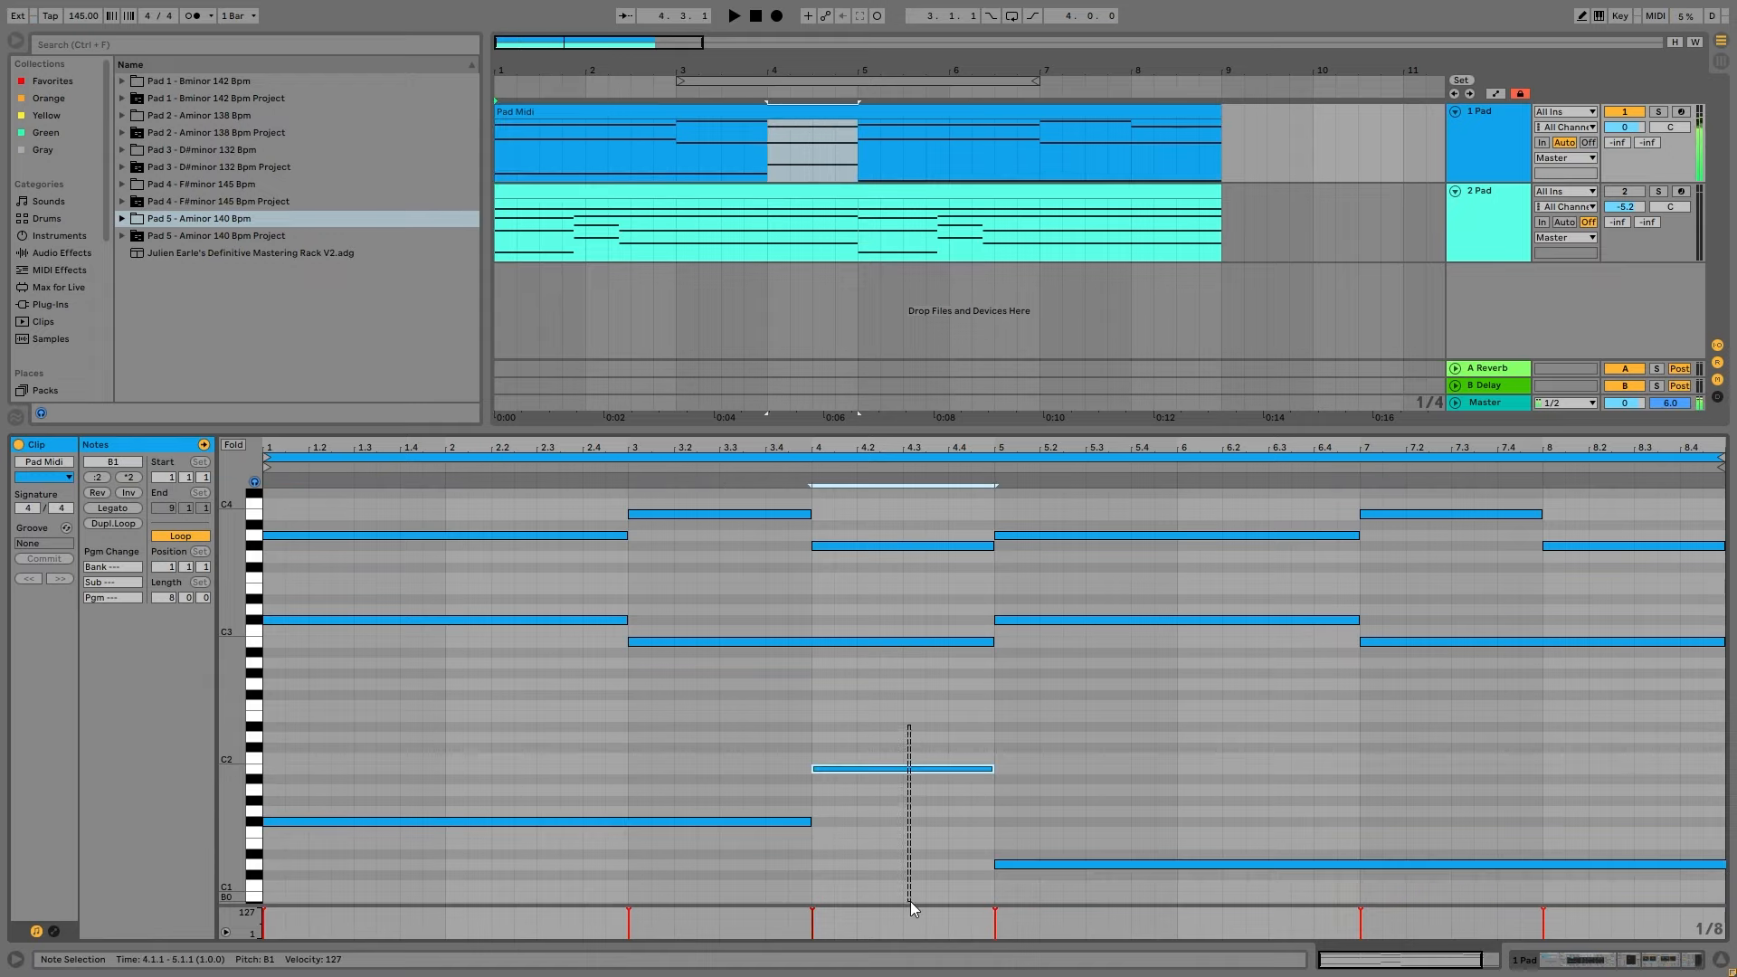
drag(1150, 765, 1182, 903)
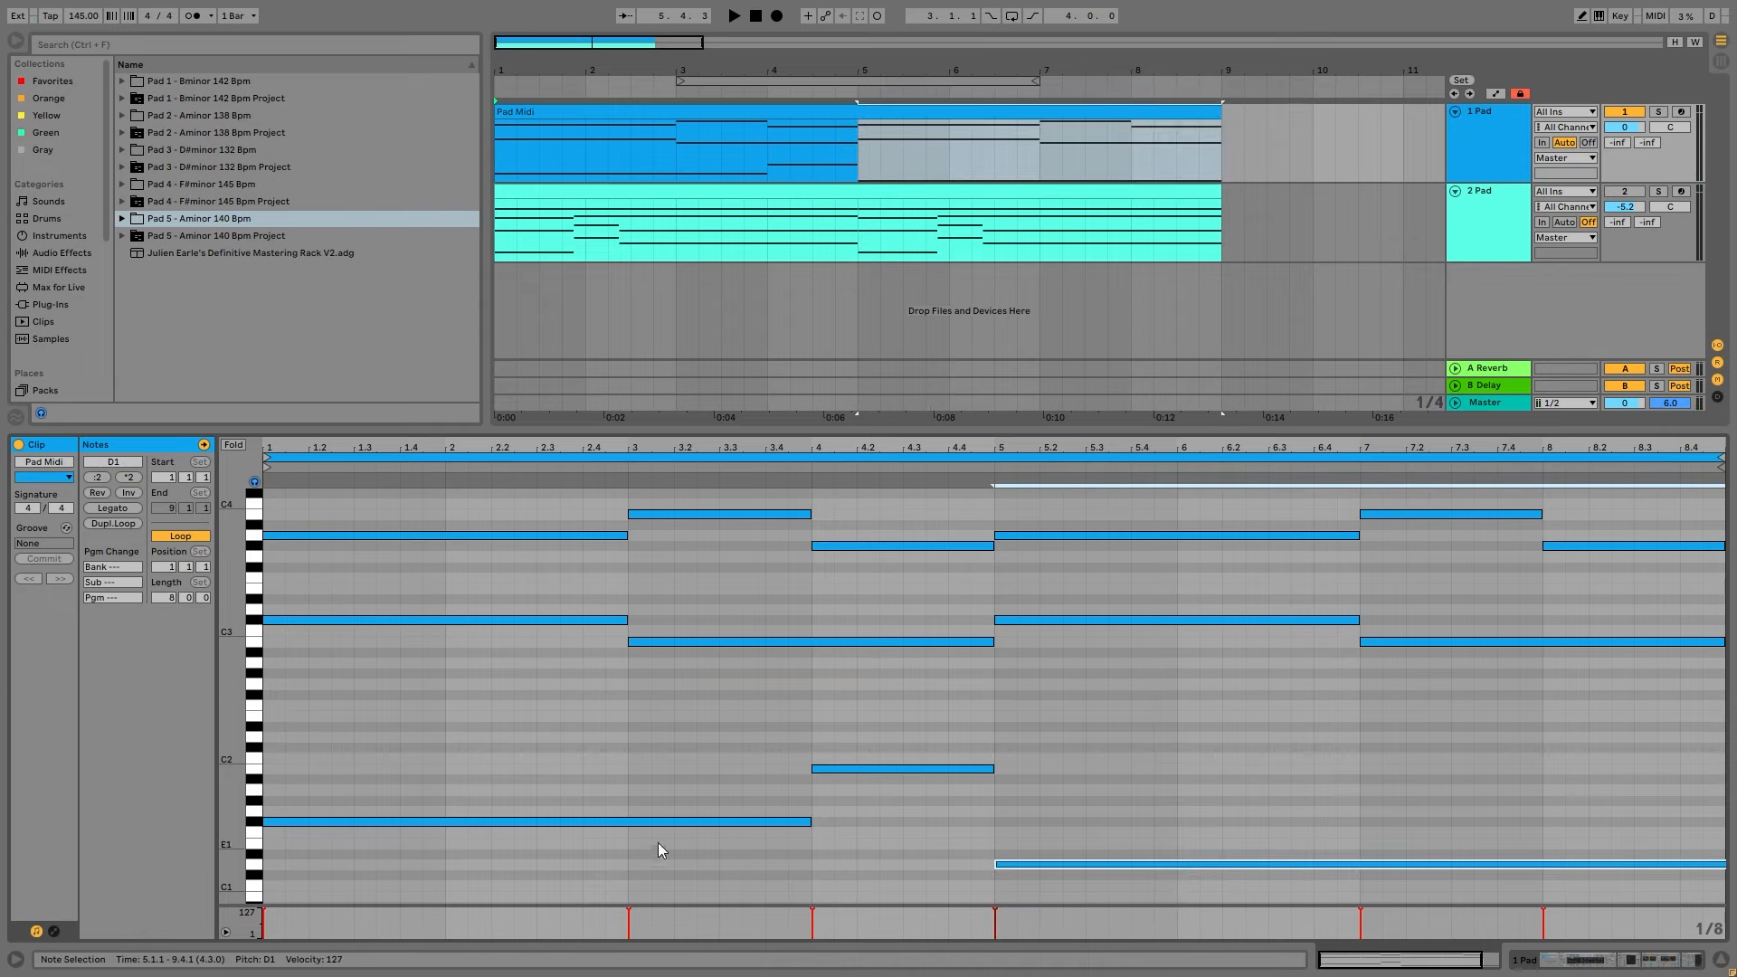
Play the clip with its bass notes, and again with the F#1, B1 and D1 notes deactivated.
key(space)
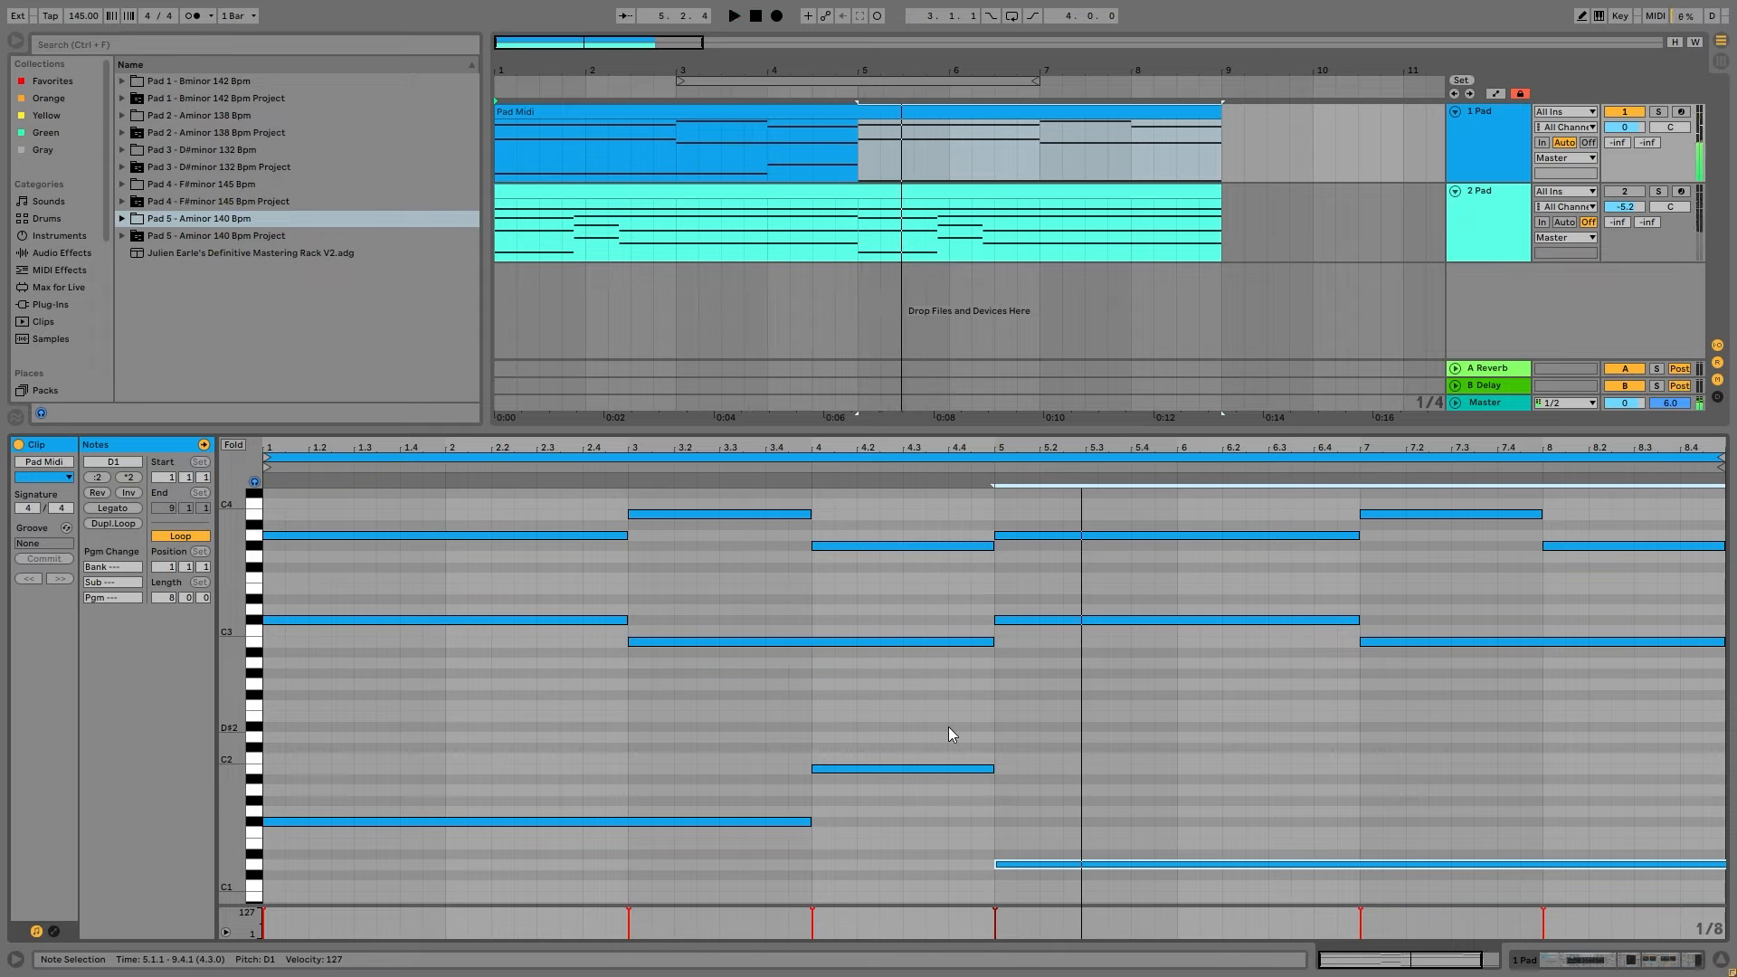
drag(737, 713, 1277, 937)
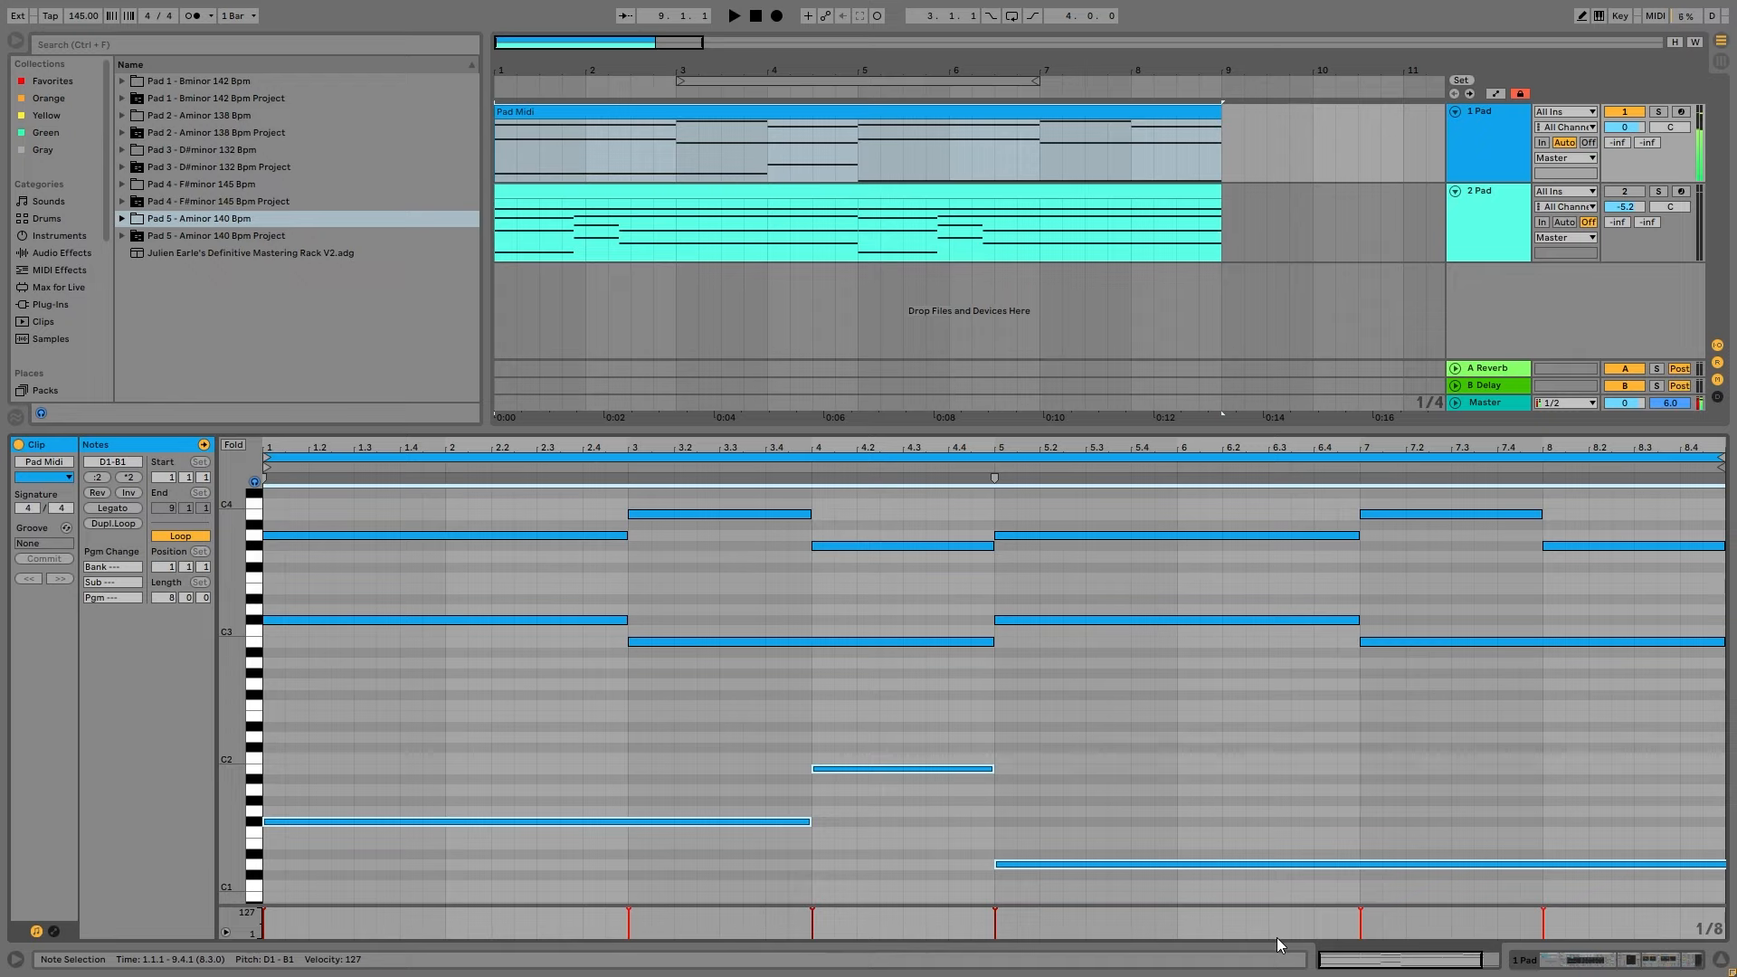
key(space)
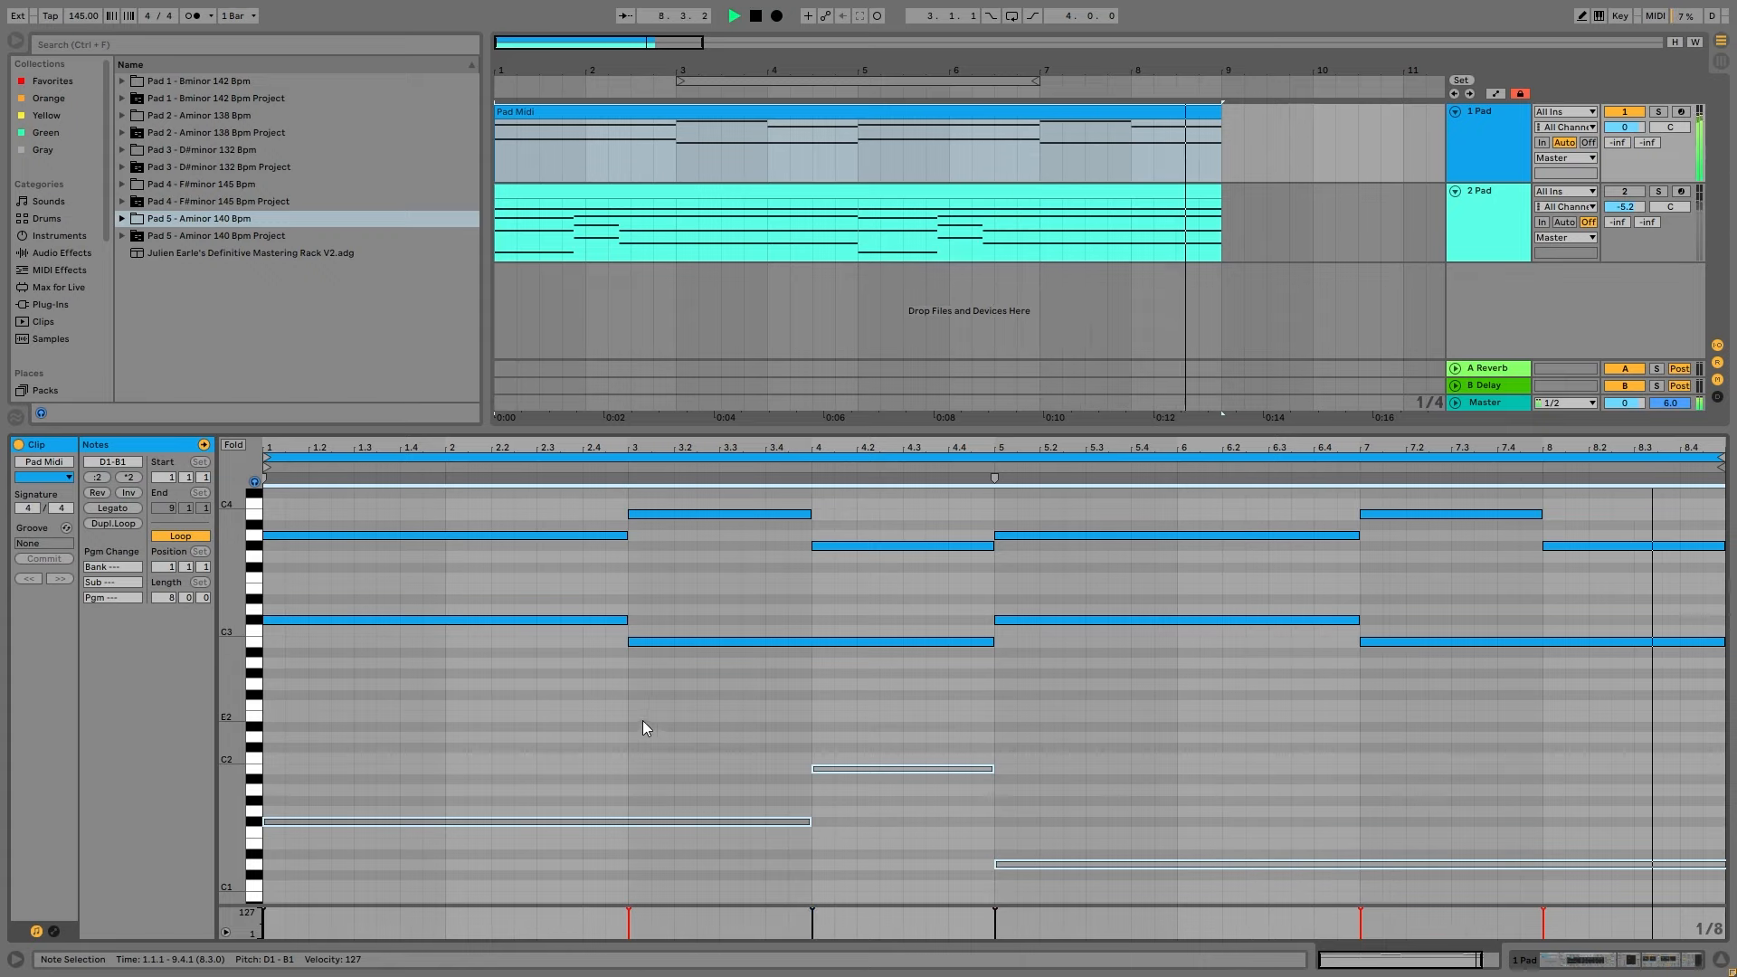
Reactivate the three bass notes in the Pad Midi clip and play it from the start.
drag(642, 720, 1239, 934)
key(0)
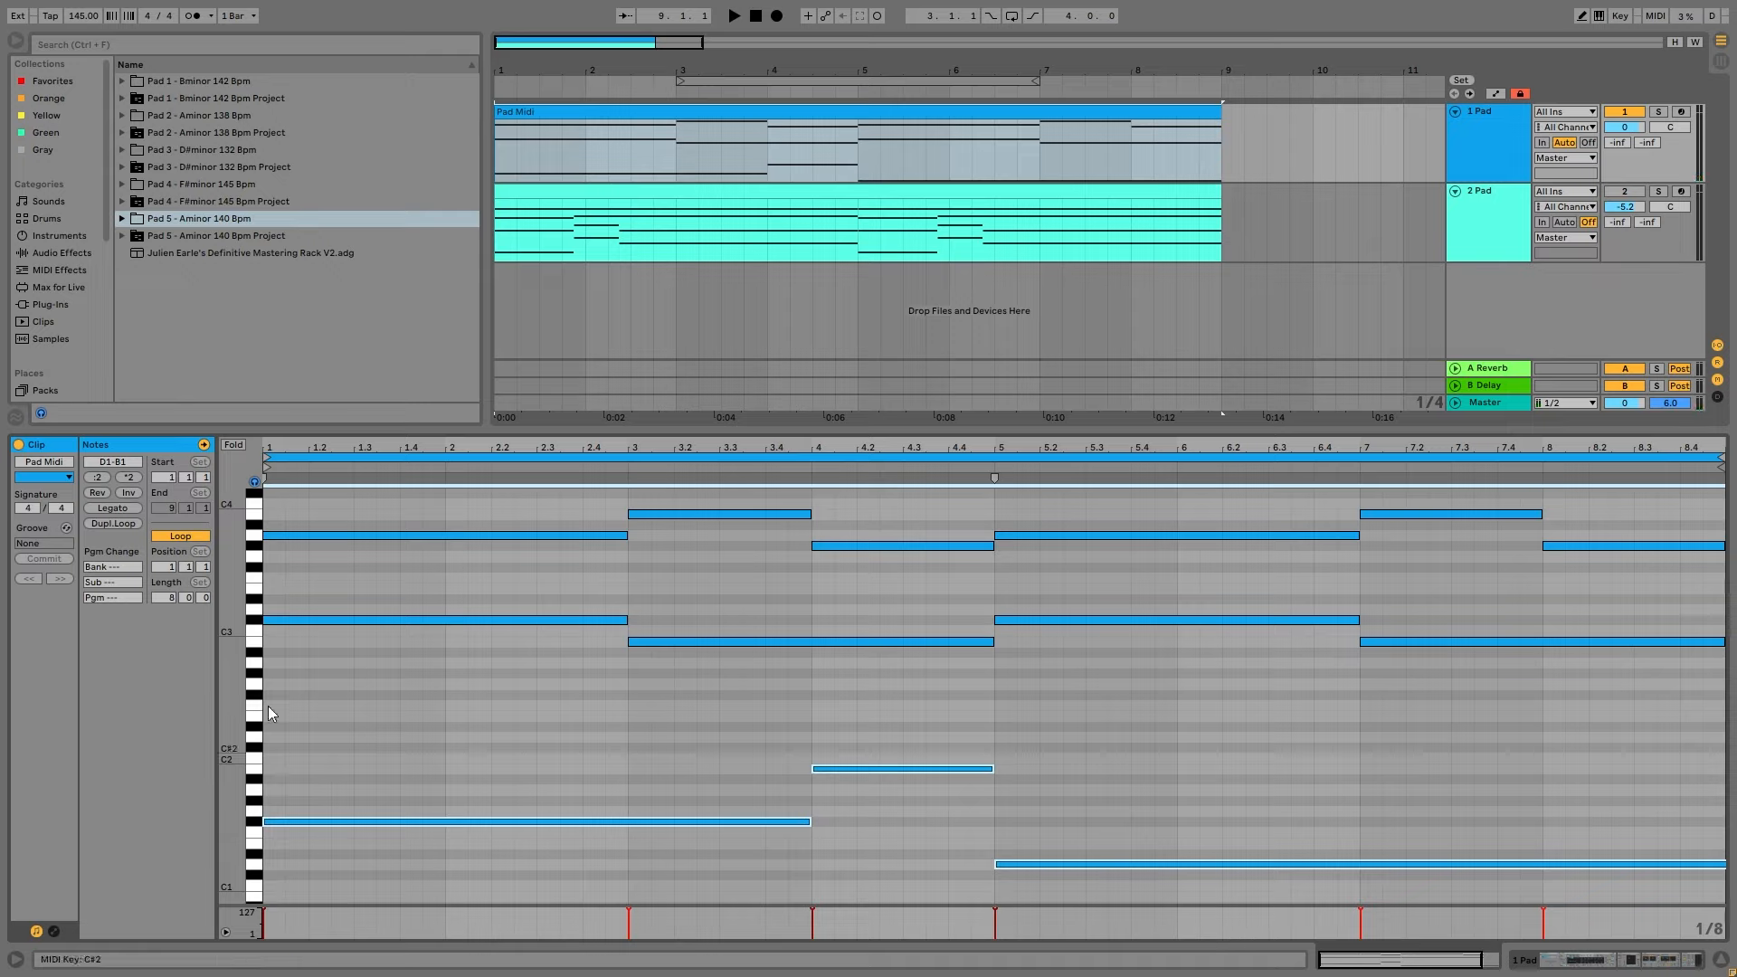
key(space)
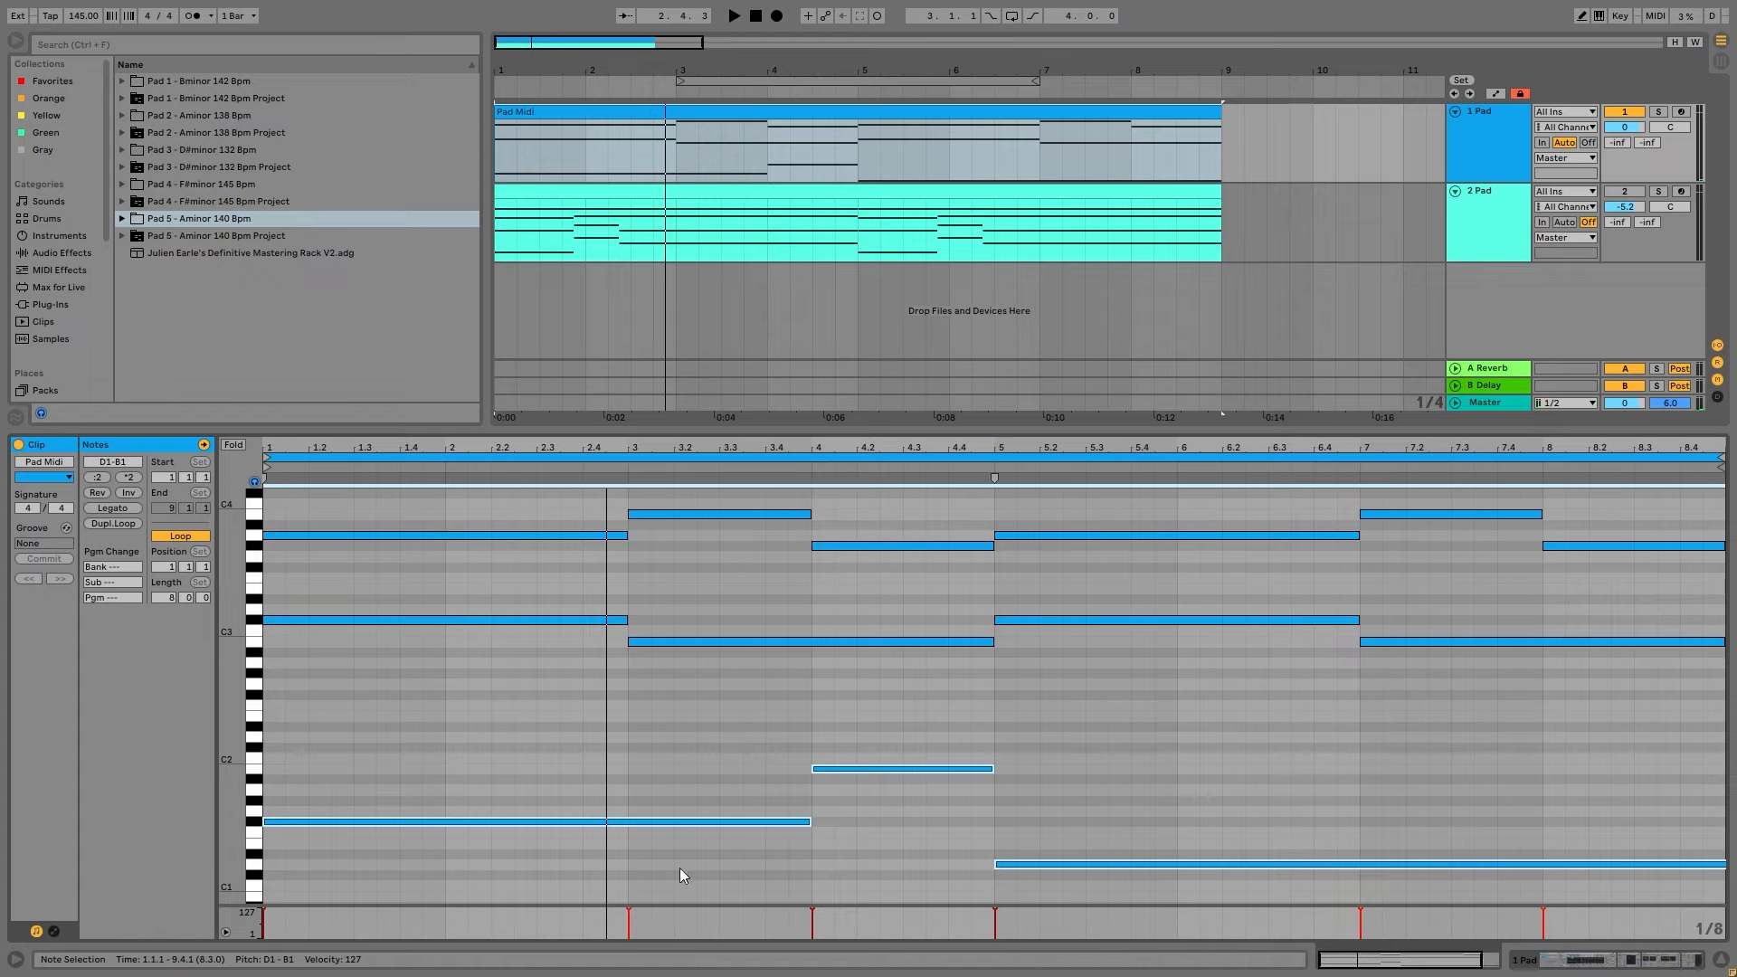
Audition the bass line in order, from F#1 through B1 to the long D1 note.
scroll(722, 715, up, 2)
scroll(722, 744, down, 5)
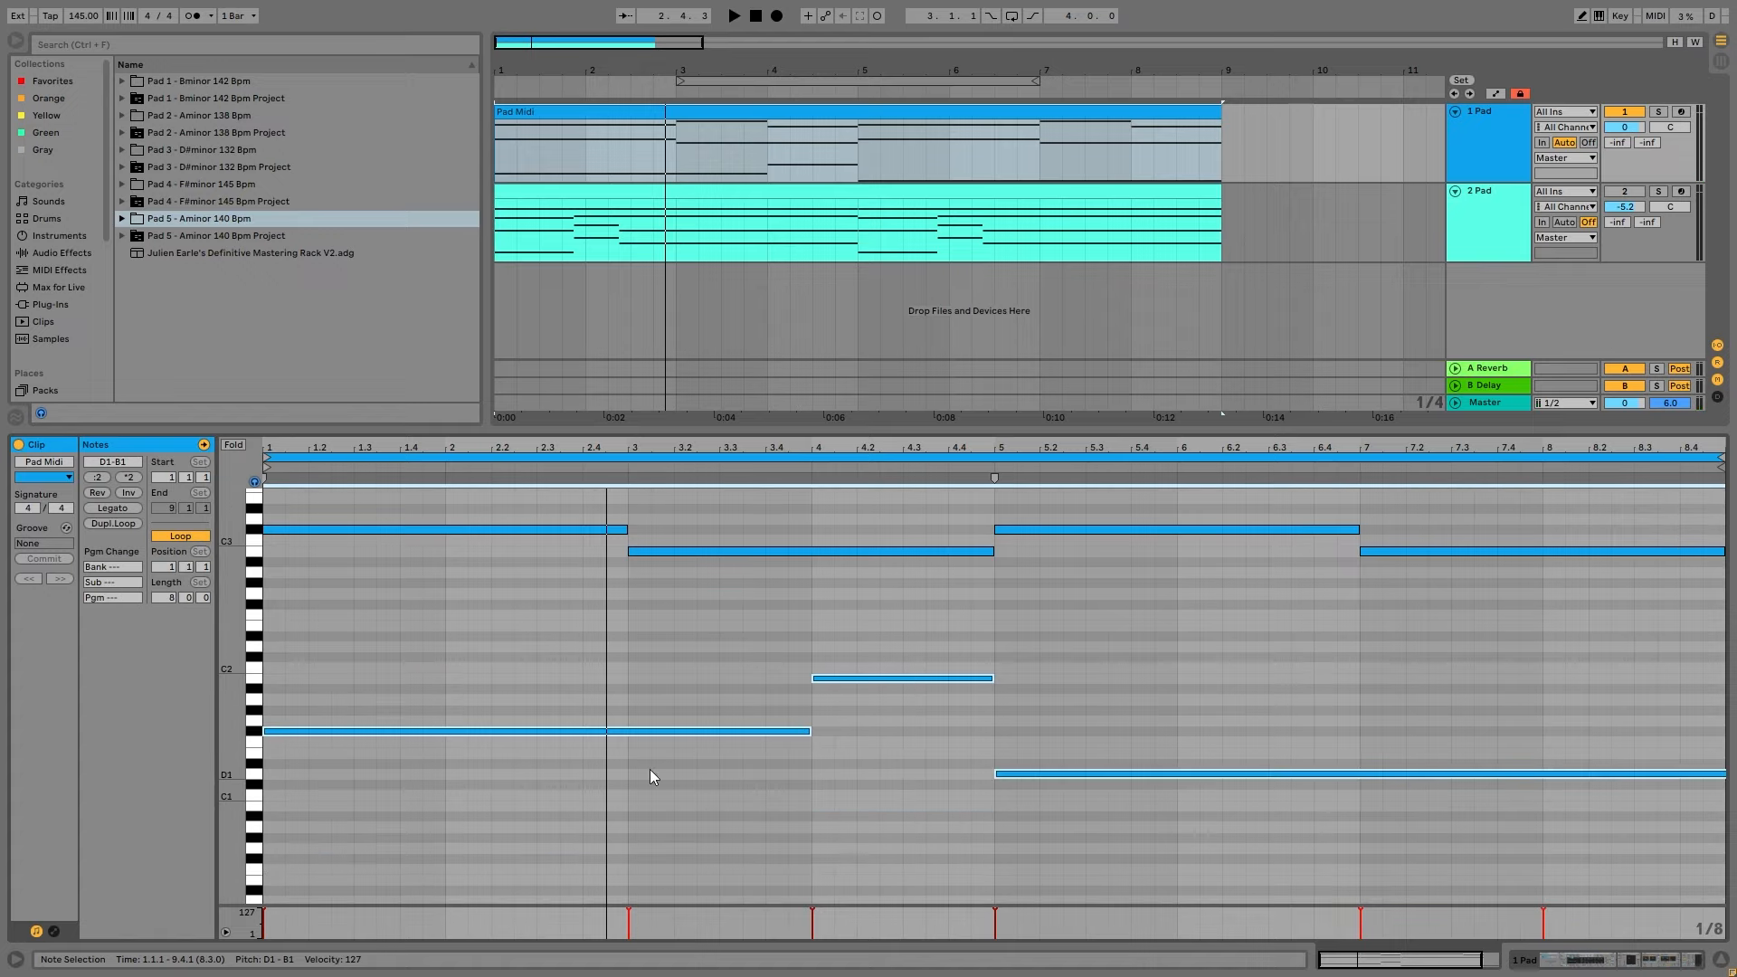
scroll(651, 776, up, 3)
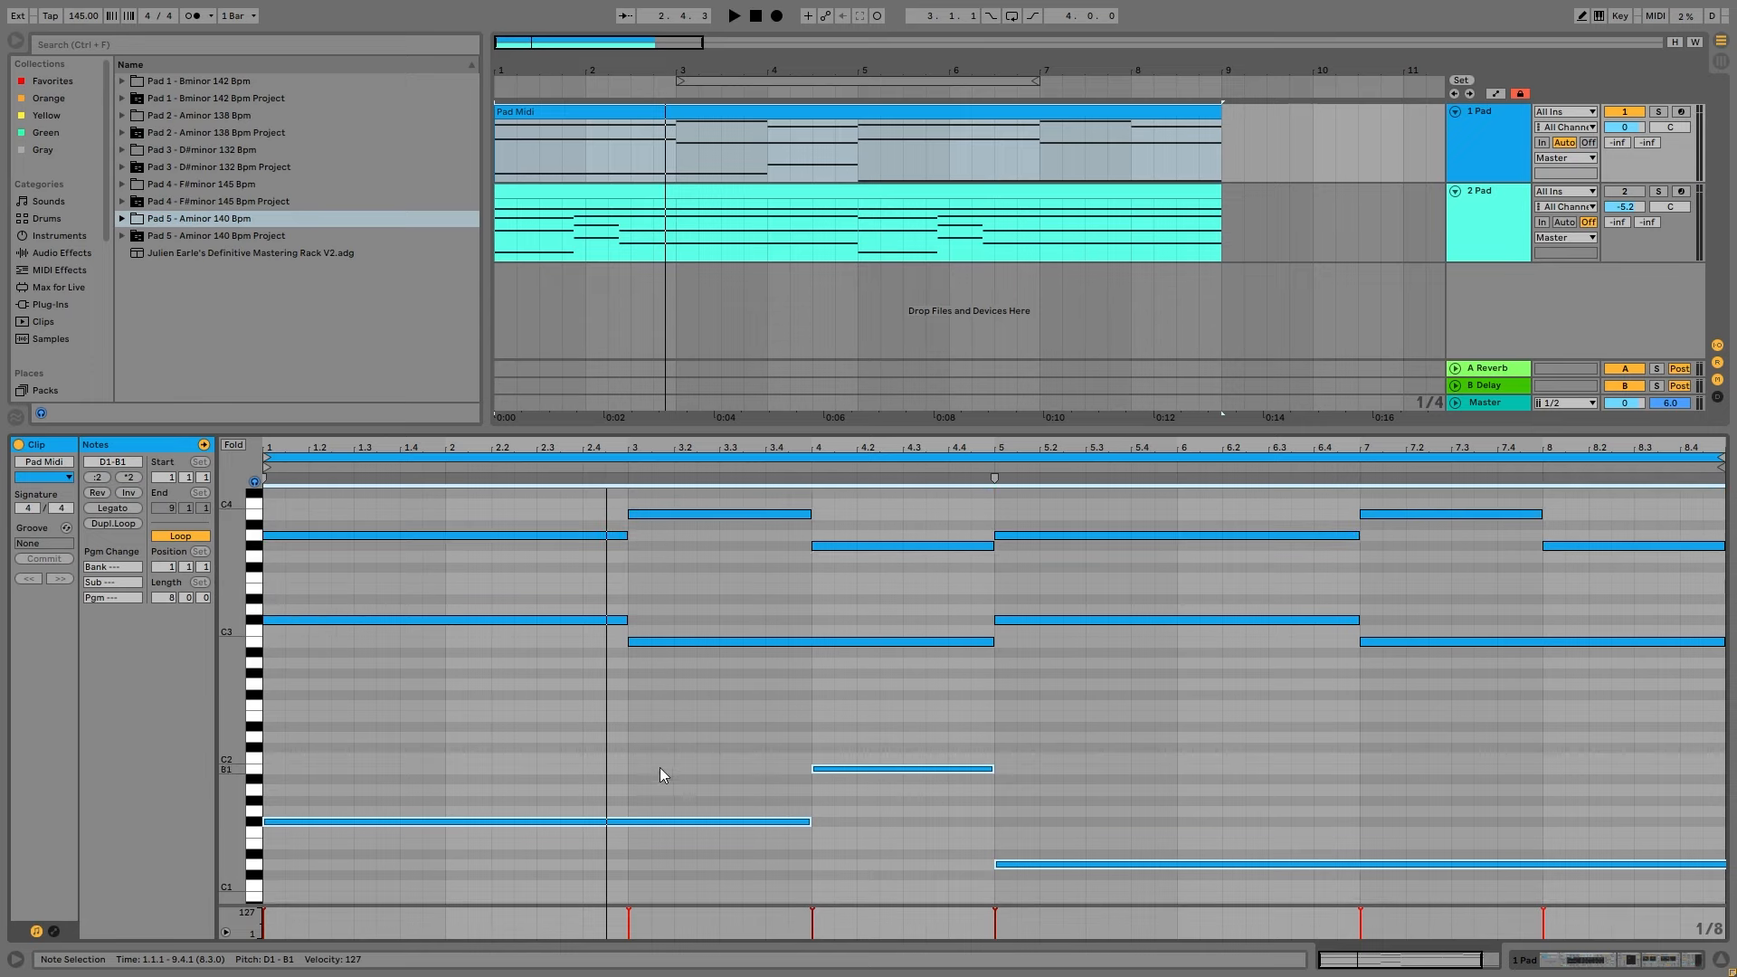
click(714, 822)
click(847, 816)
click(905, 769)
click(1138, 864)
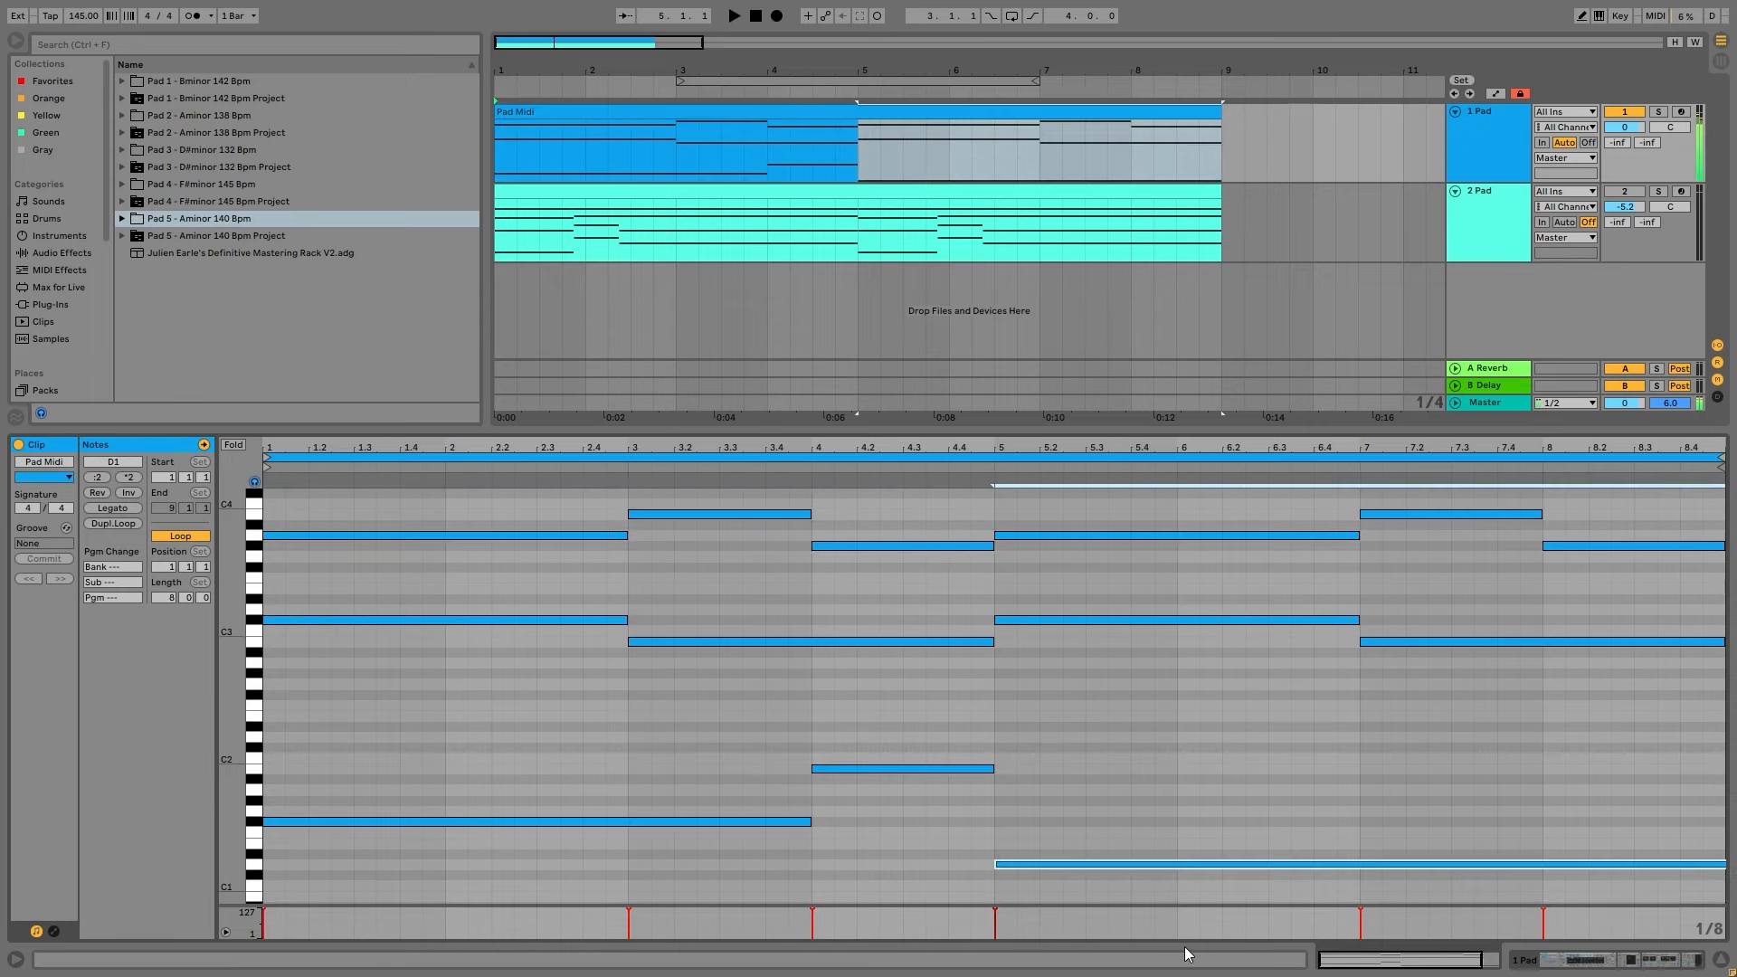
Audition the C#3 and B2 middle notes, and select first the G#3–B3 upper line and then the whole middle line.
click(536, 620)
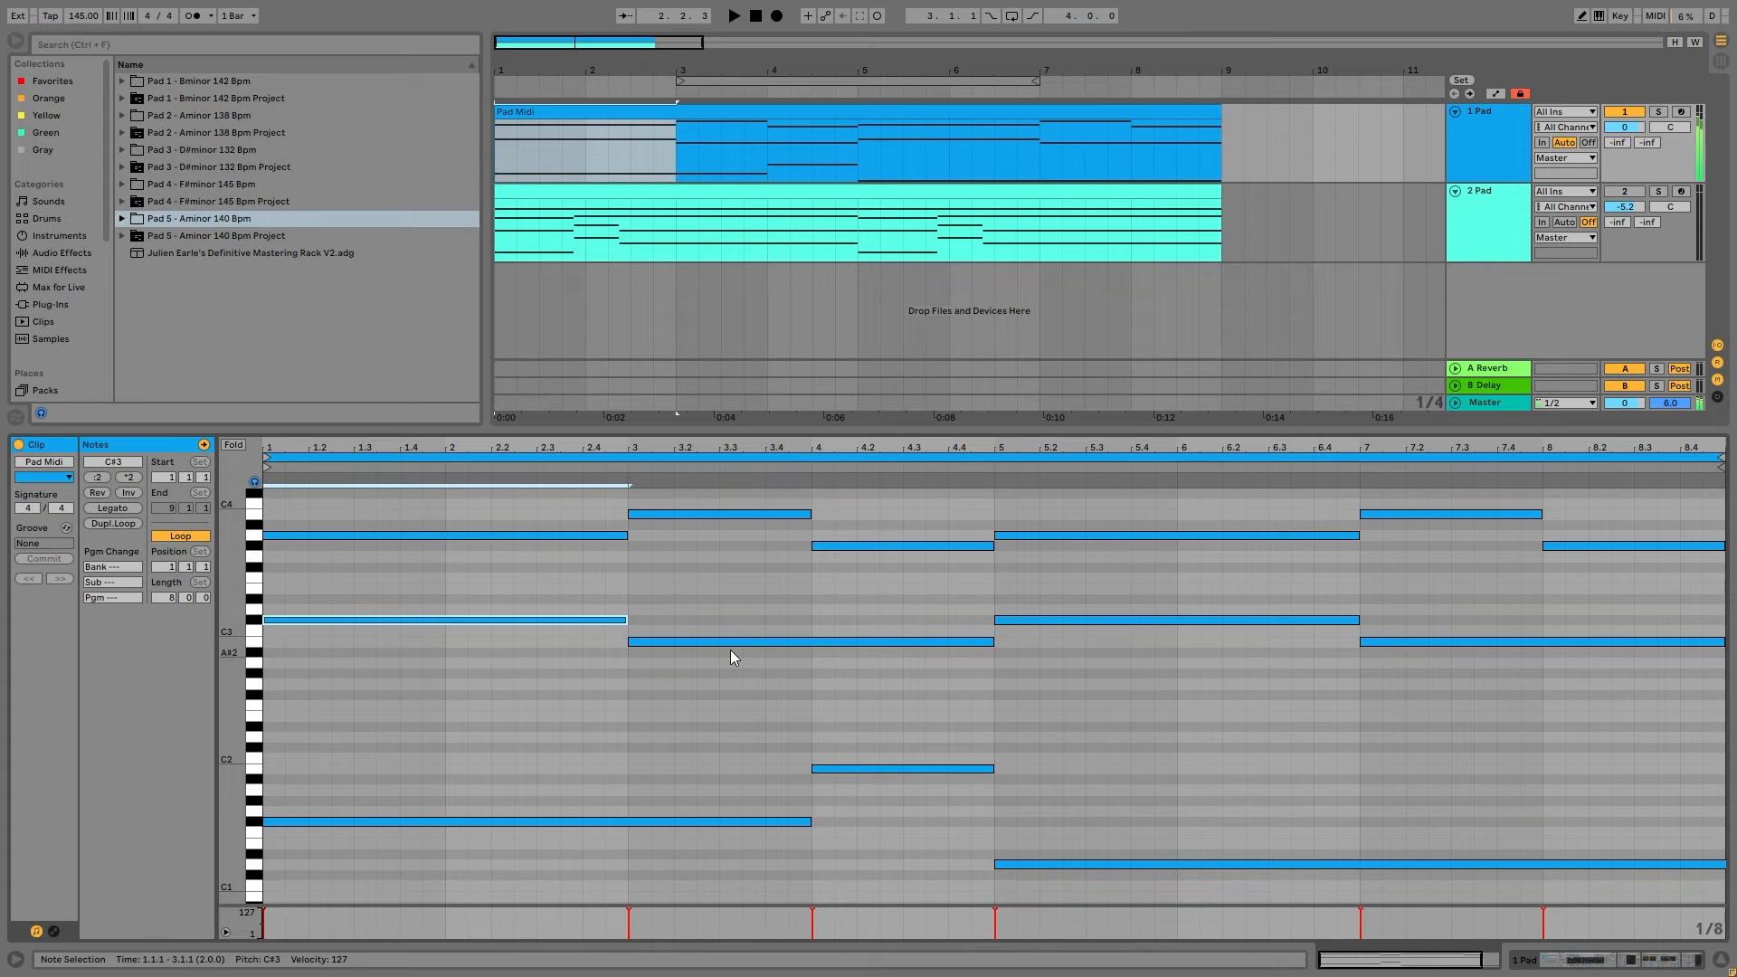
click(780, 642)
click(1246, 599)
click(1256, 619)
click(1511, 641)
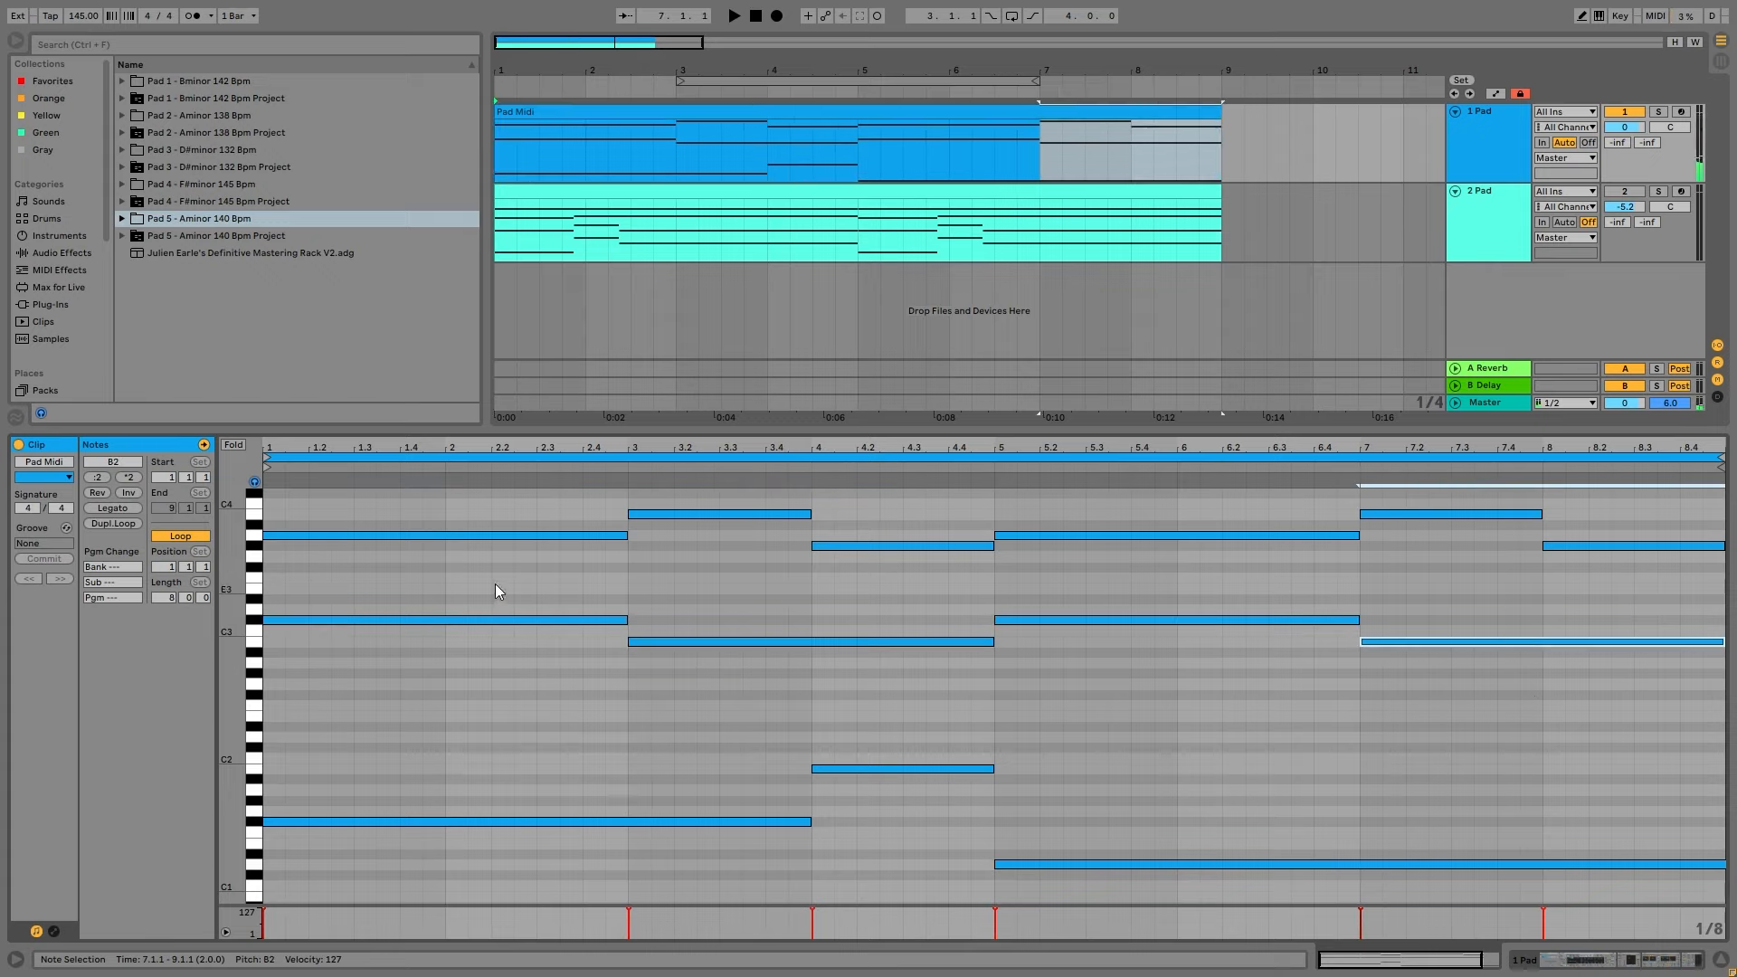
drag(507, 577, 1556, 462)
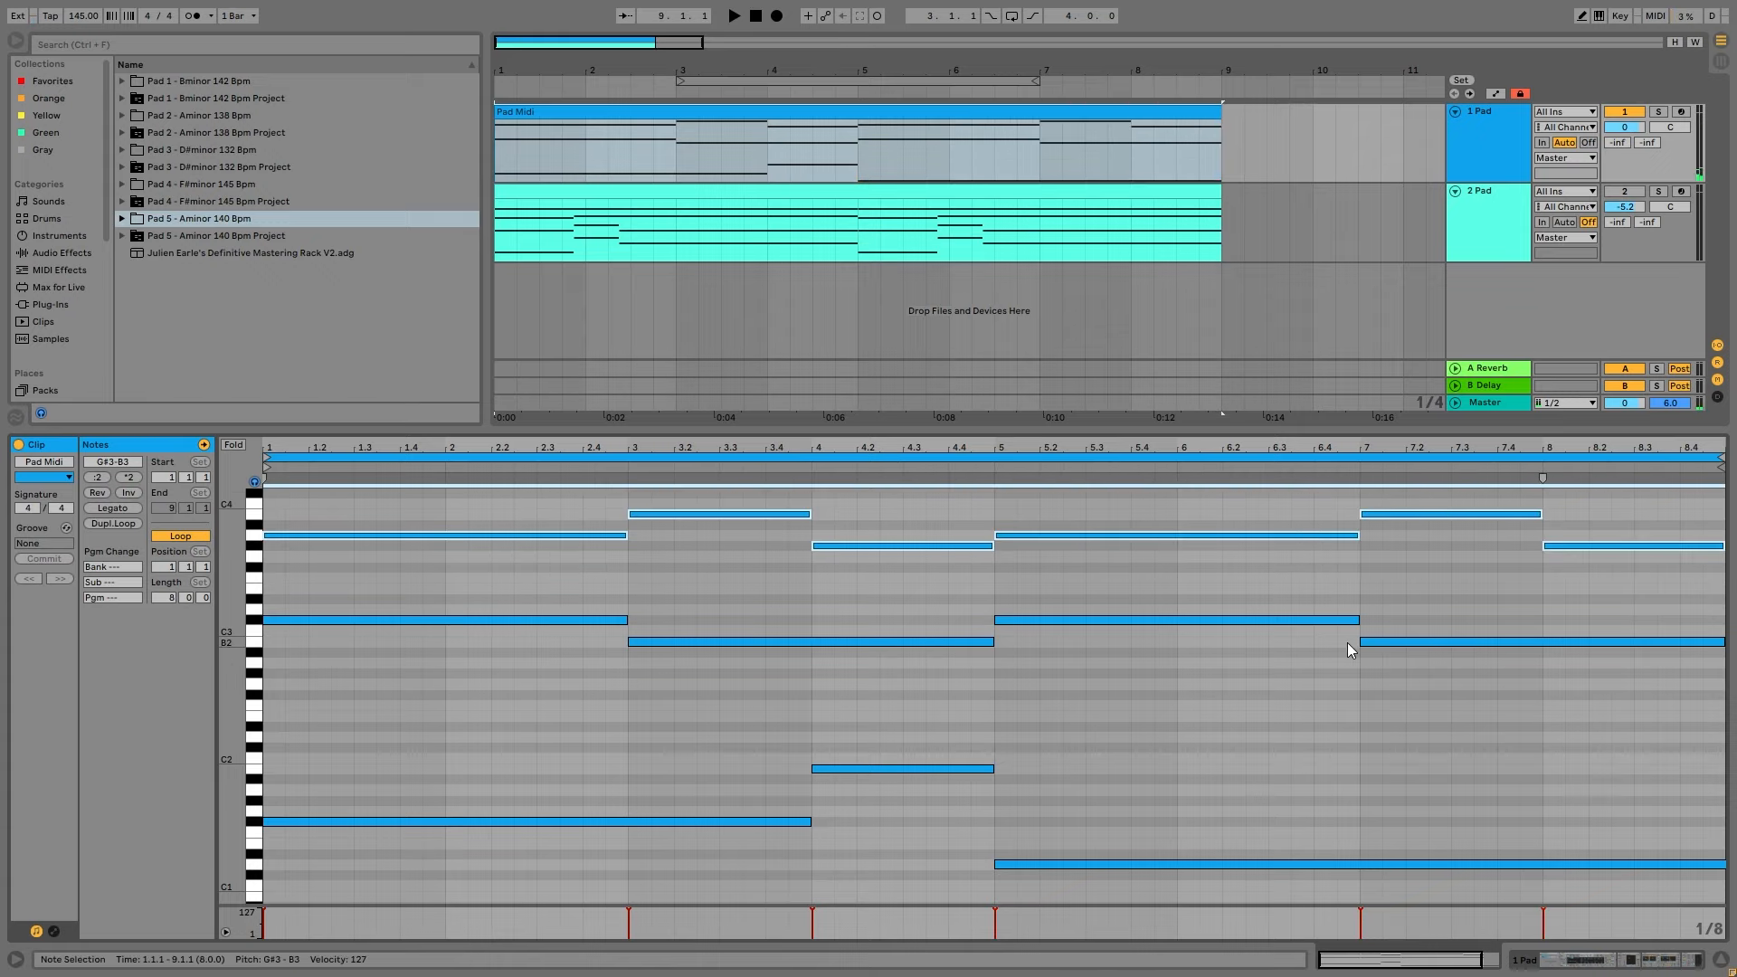
drag(540, 604, 1416, 646)
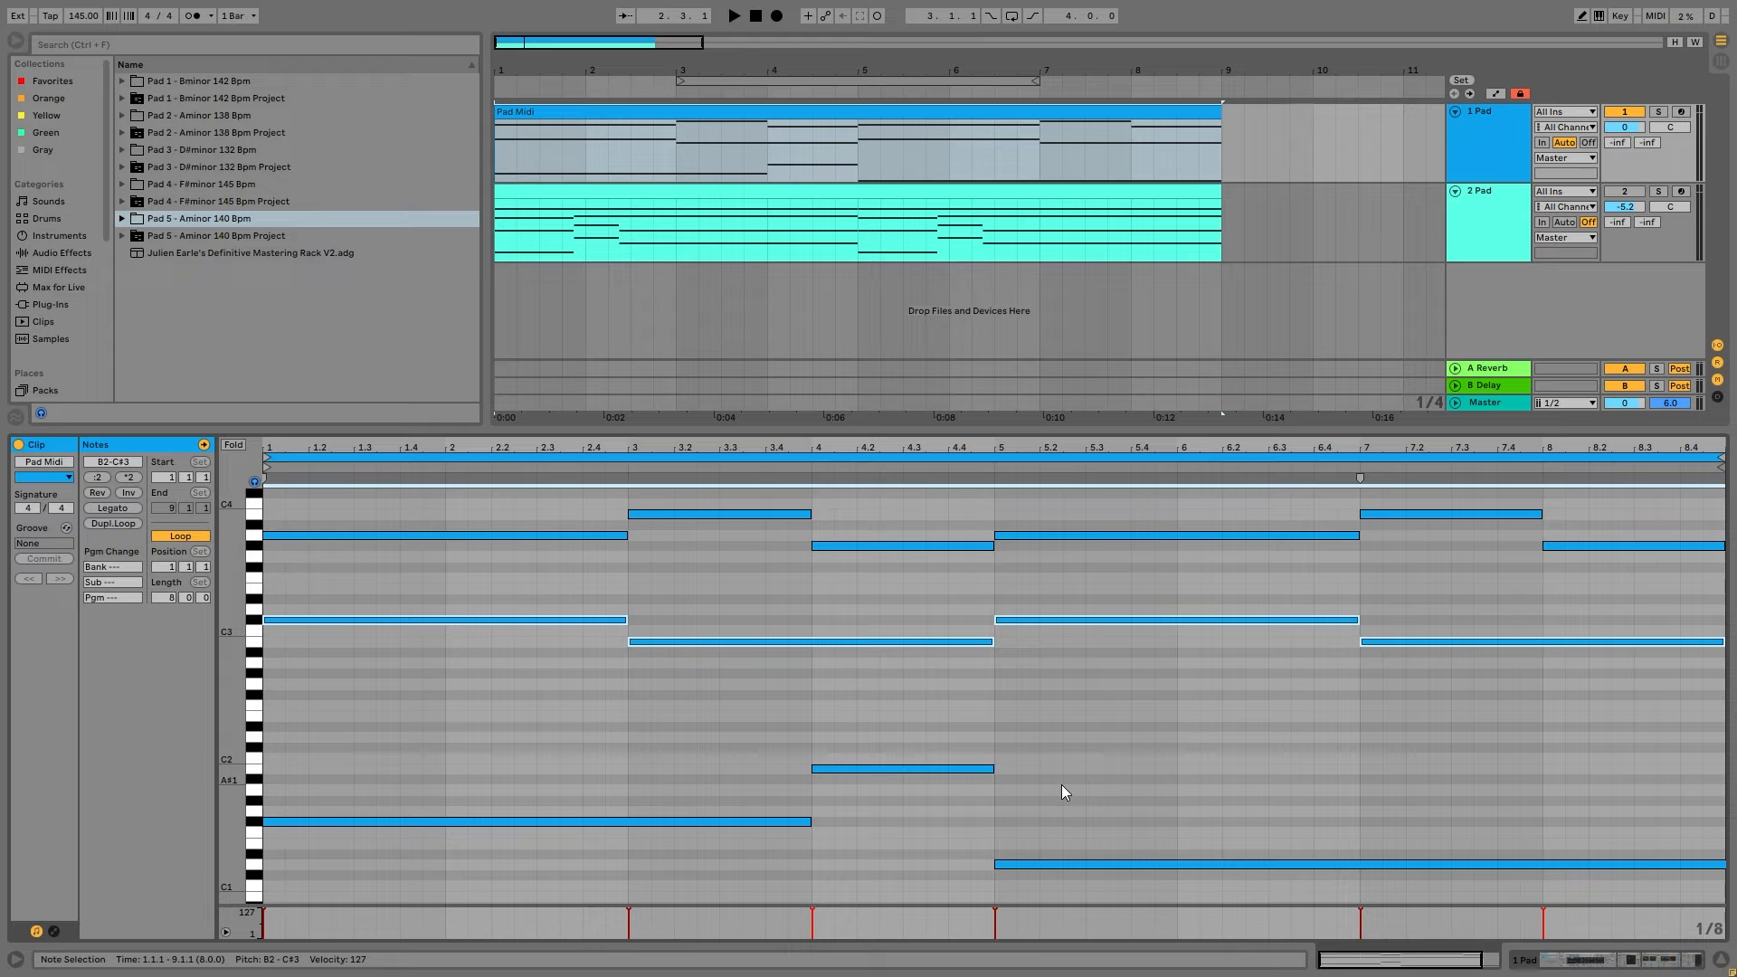
Replay the F#1, B1 and D1 bass notes one by one and clear the note selection.
click(742, 822)
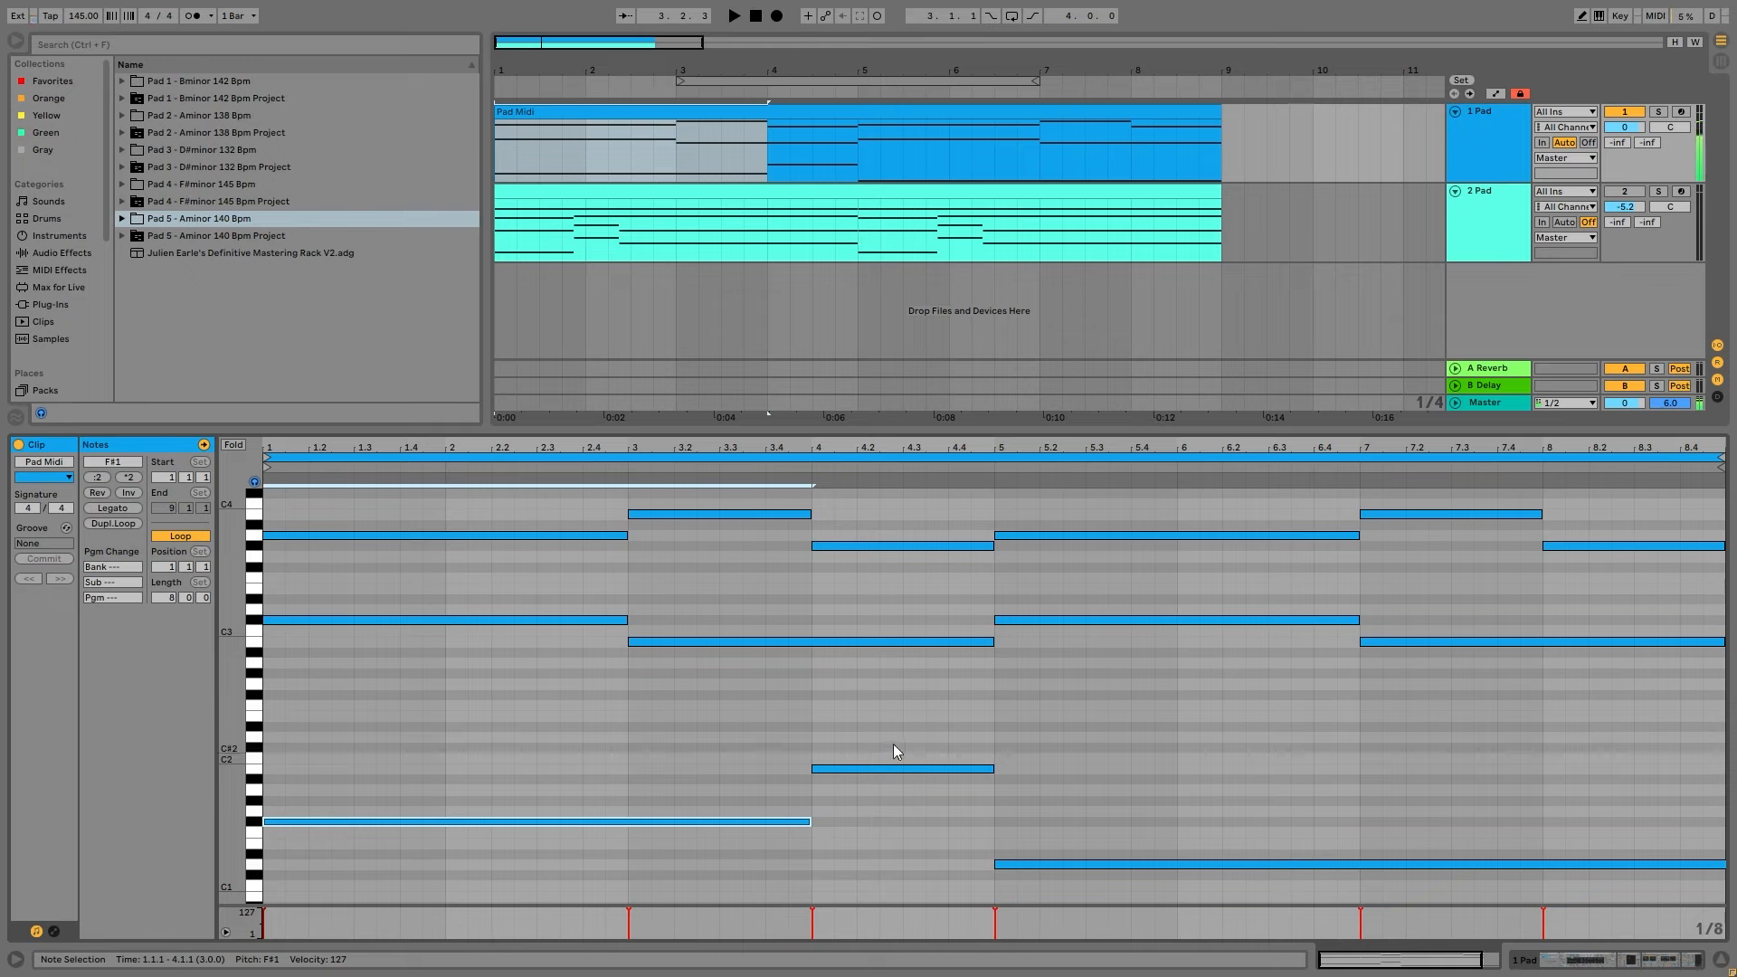
click(905, 769)
click(1106, 865)
click(536, 602)
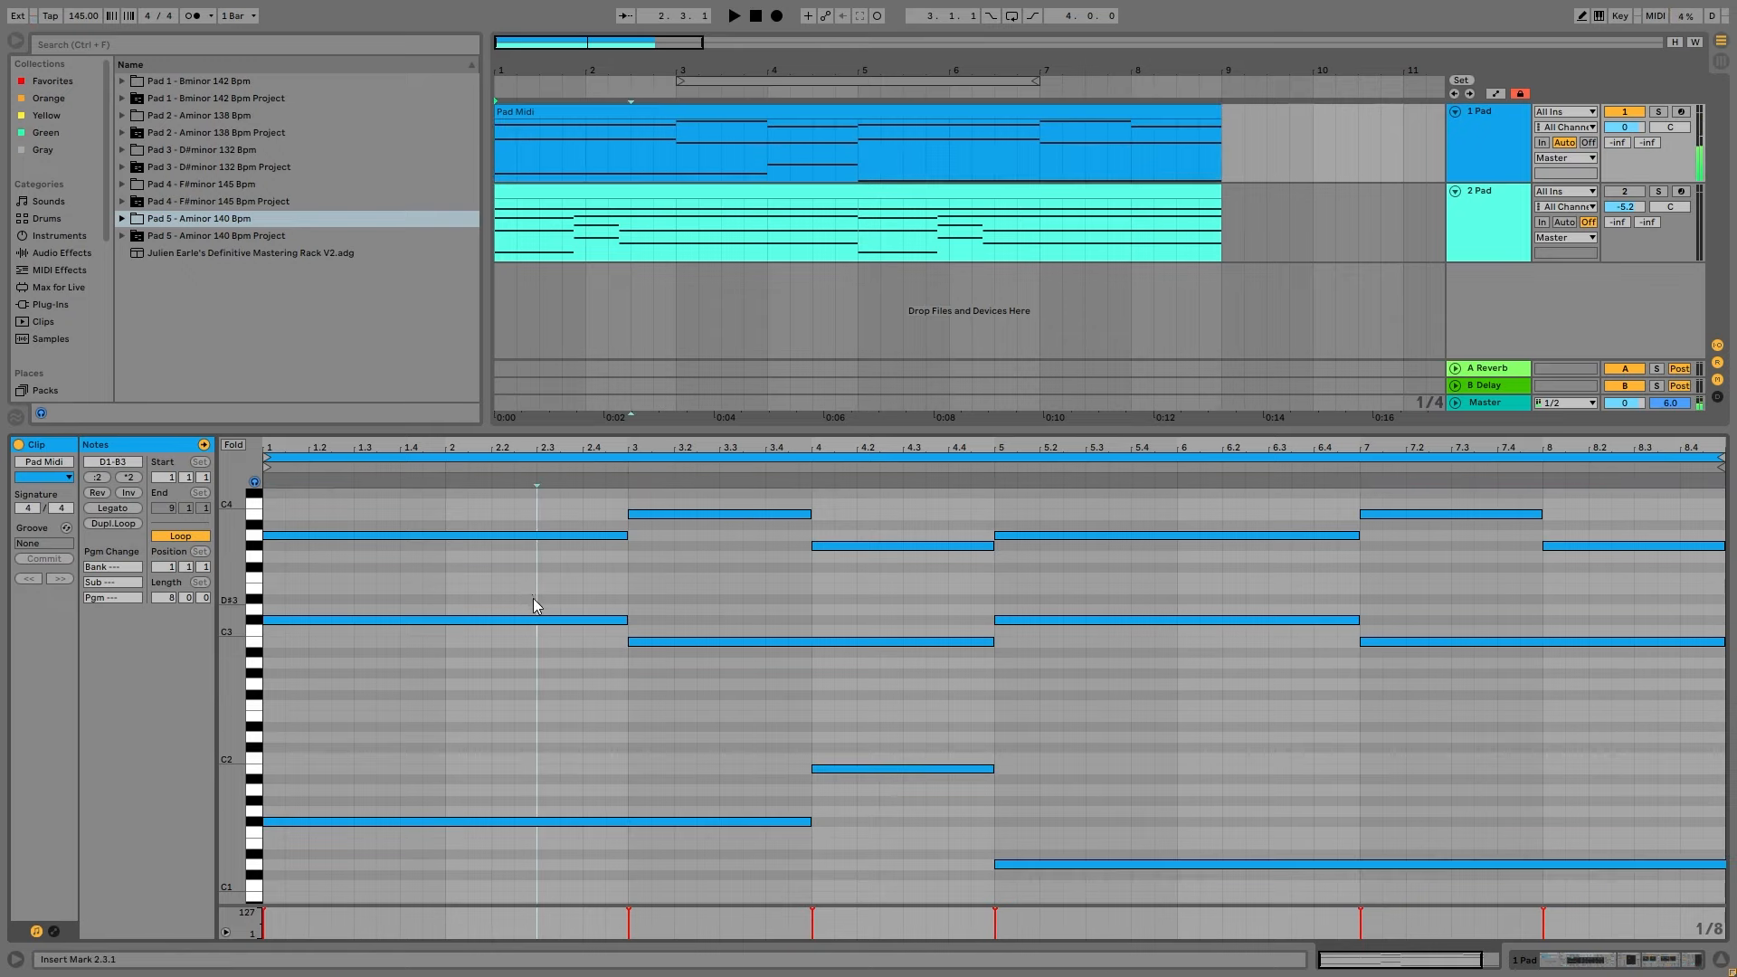
Select the whole B2–C#3 middle line, then audition its four notes in order: C#3, B2, C#3, B2.
drag(534, 599, 1426, 658)
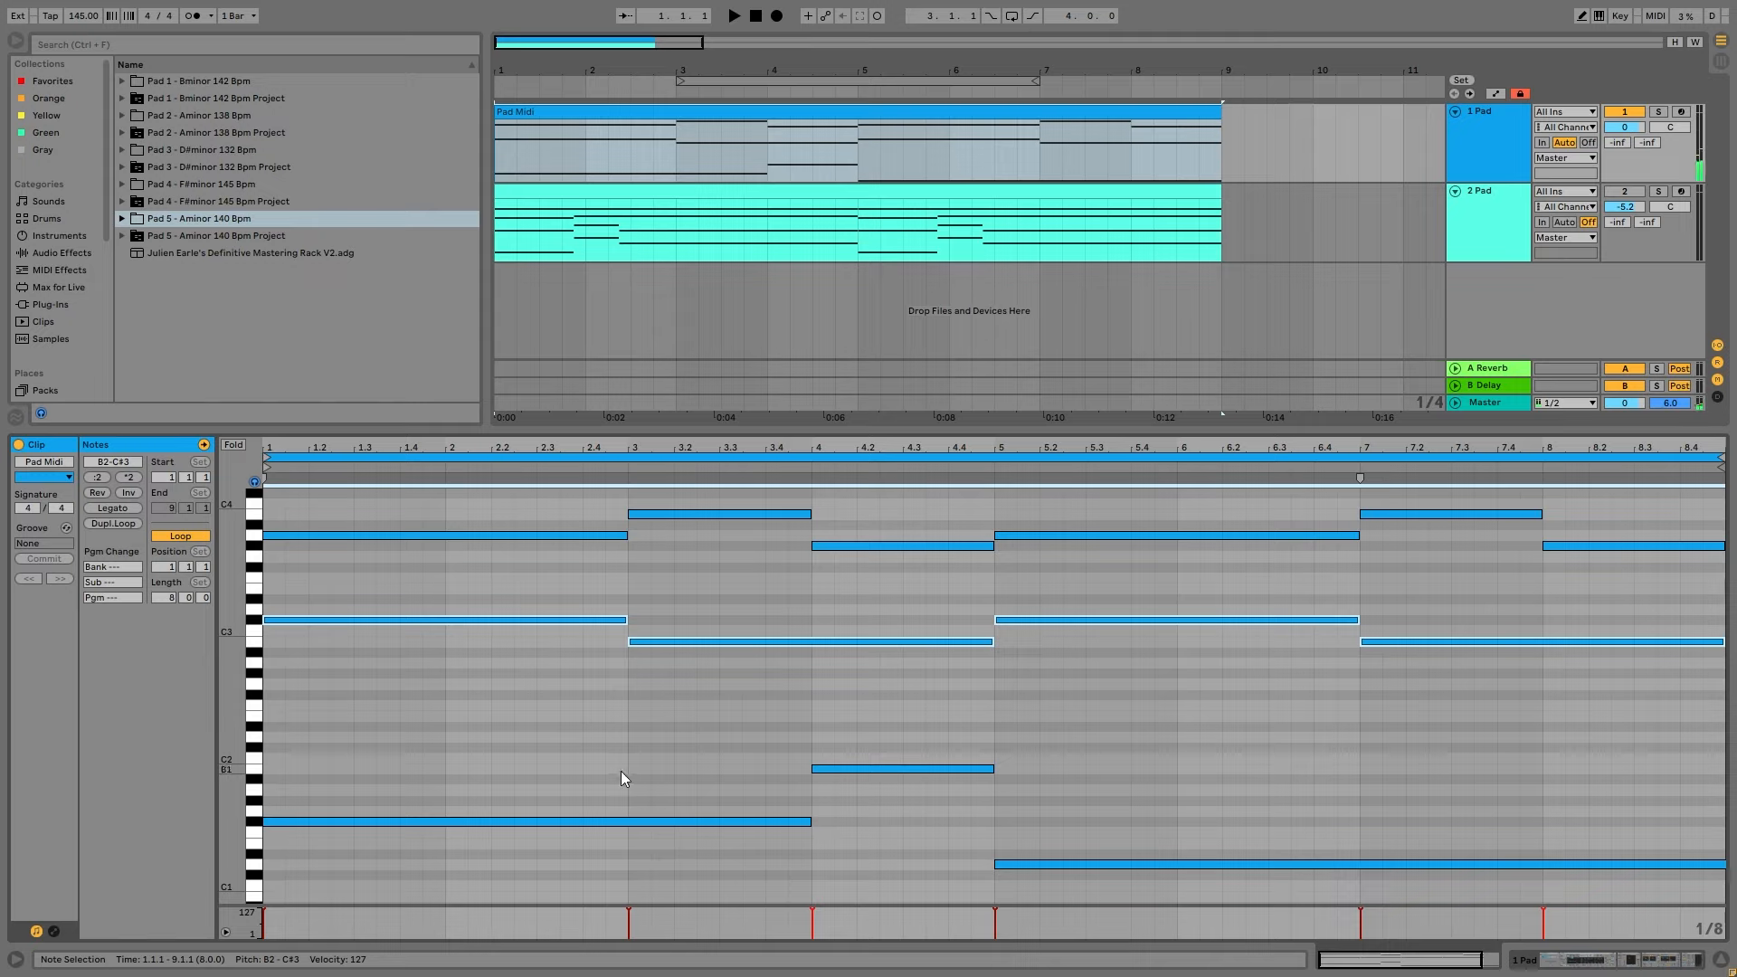
key(space)
drag(482, 582, 504, 626)
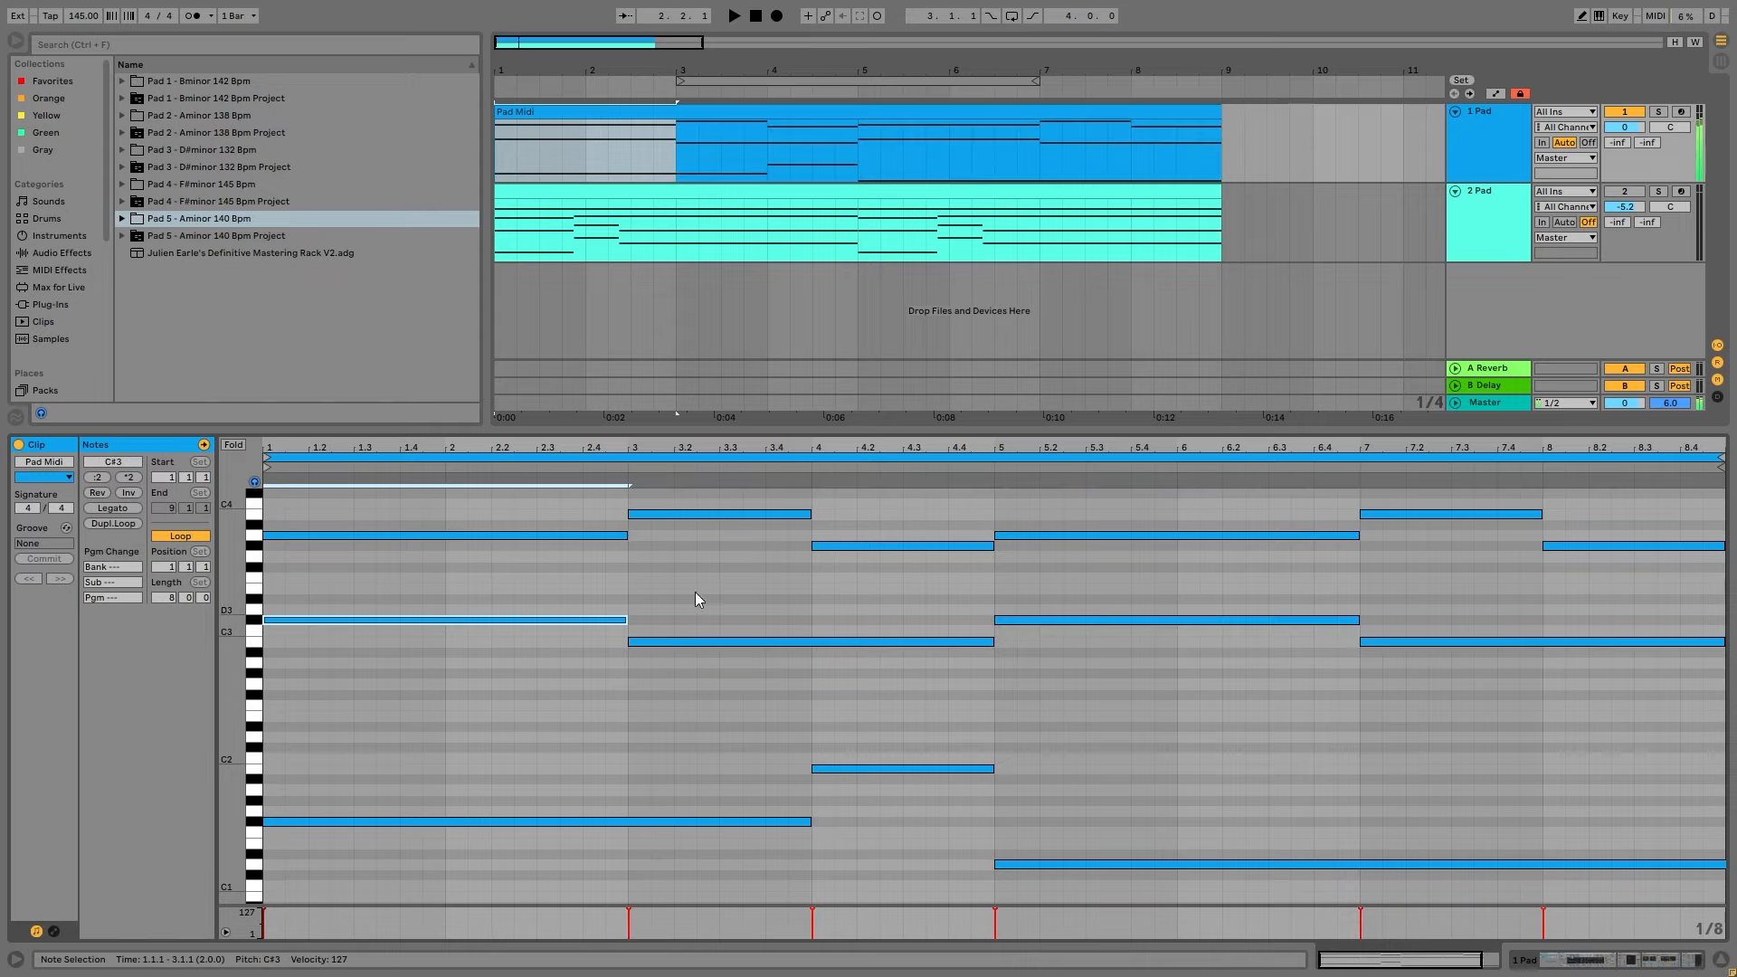
drag(792, 579, 849, 687)
drag(1213, 572, 1228, 644)
drag(1429, 623, 1440, 646)
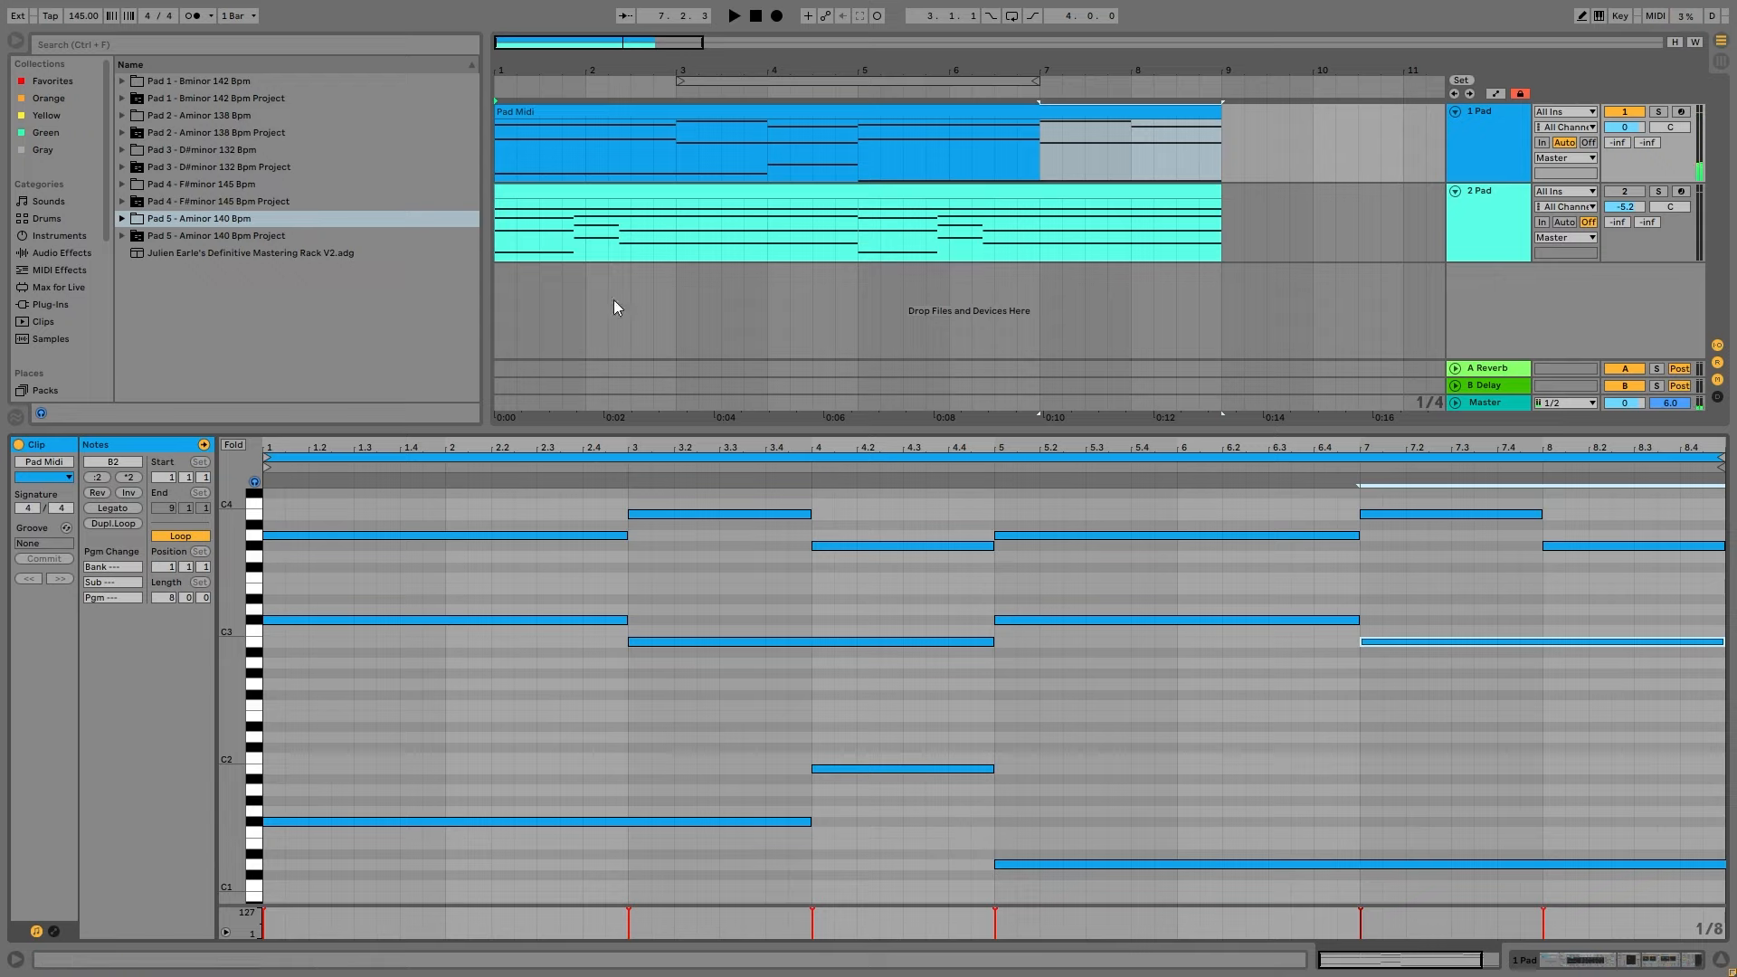
Select the first half of the upper line, audition its A3, B3 and G#3 notes one by one, and play the clip's opening briefly.
drag(557, 572, 905, 493)
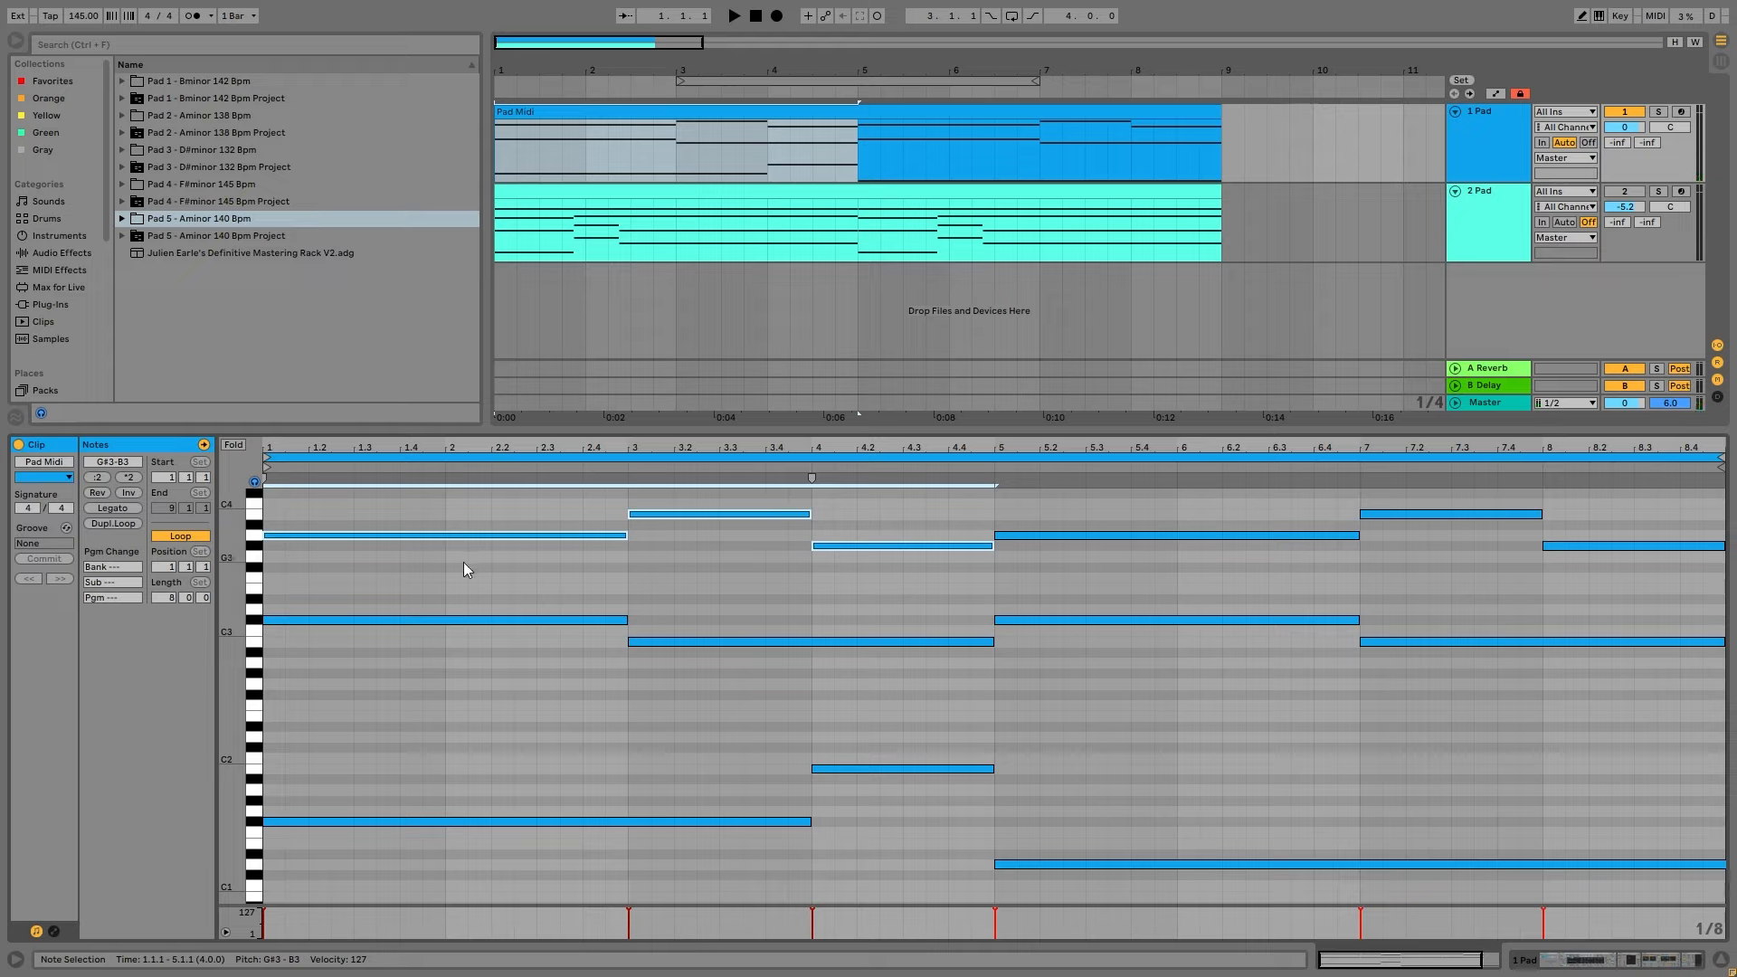
click(471, 500)
drag(471, 499, 506, 554)
drag(726, 573, 711, 457)
click(902, 544)
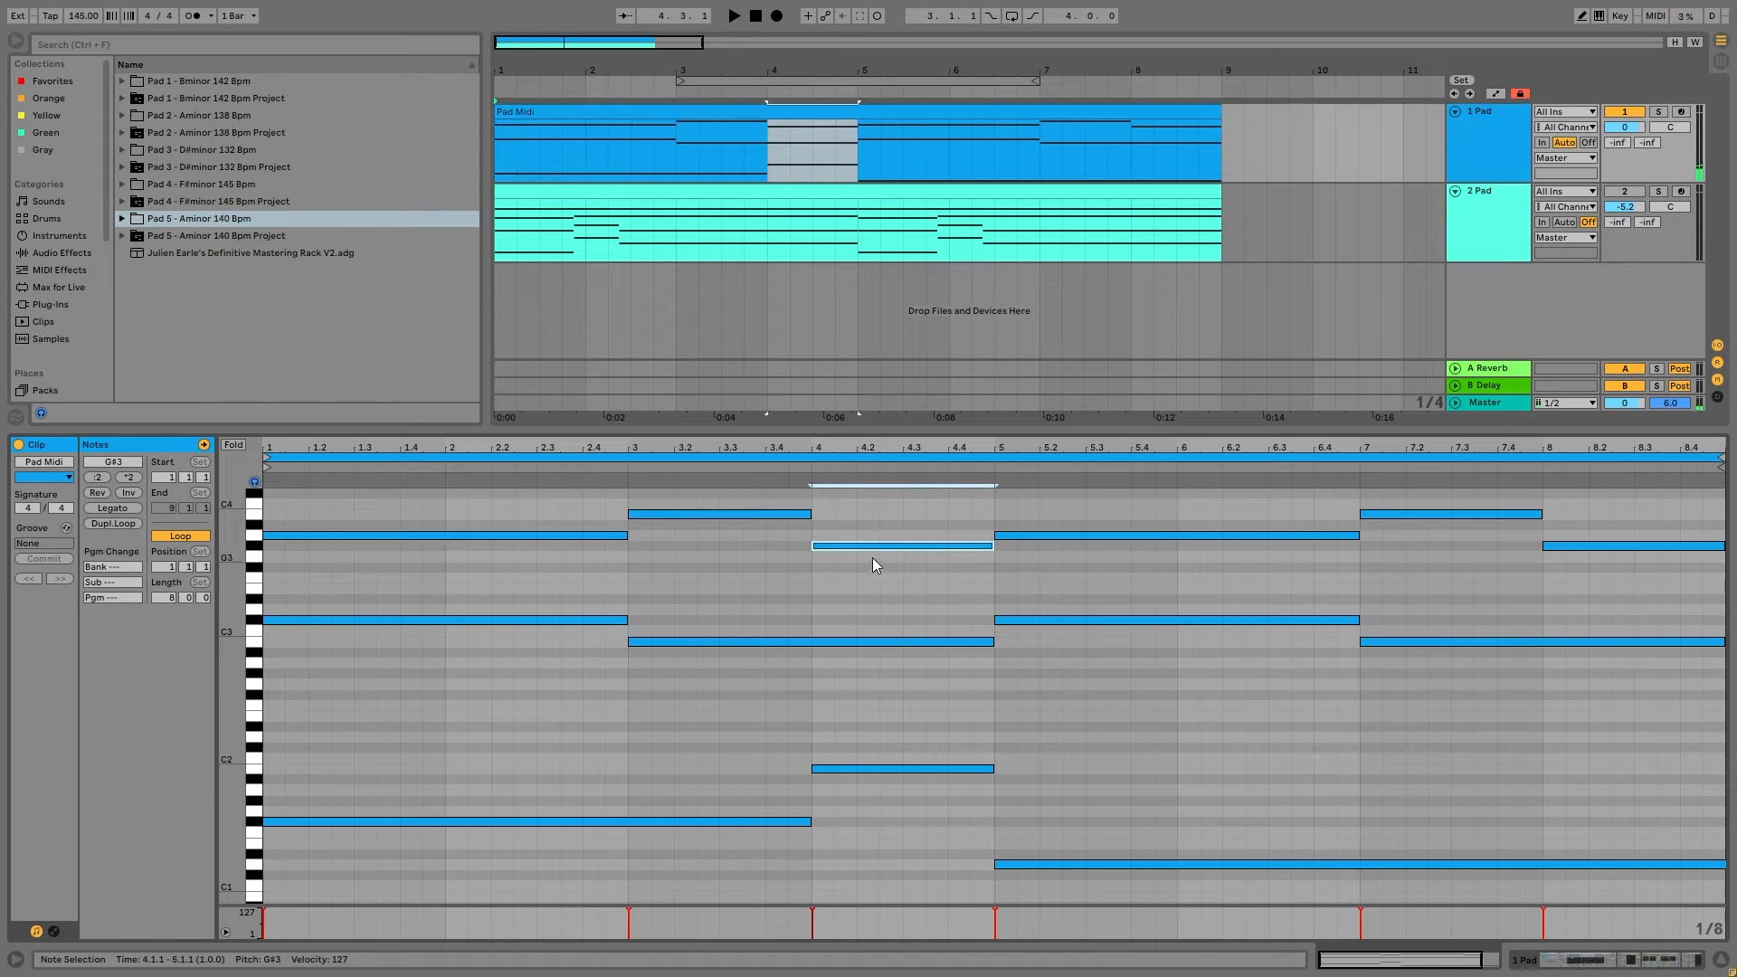
key(space)
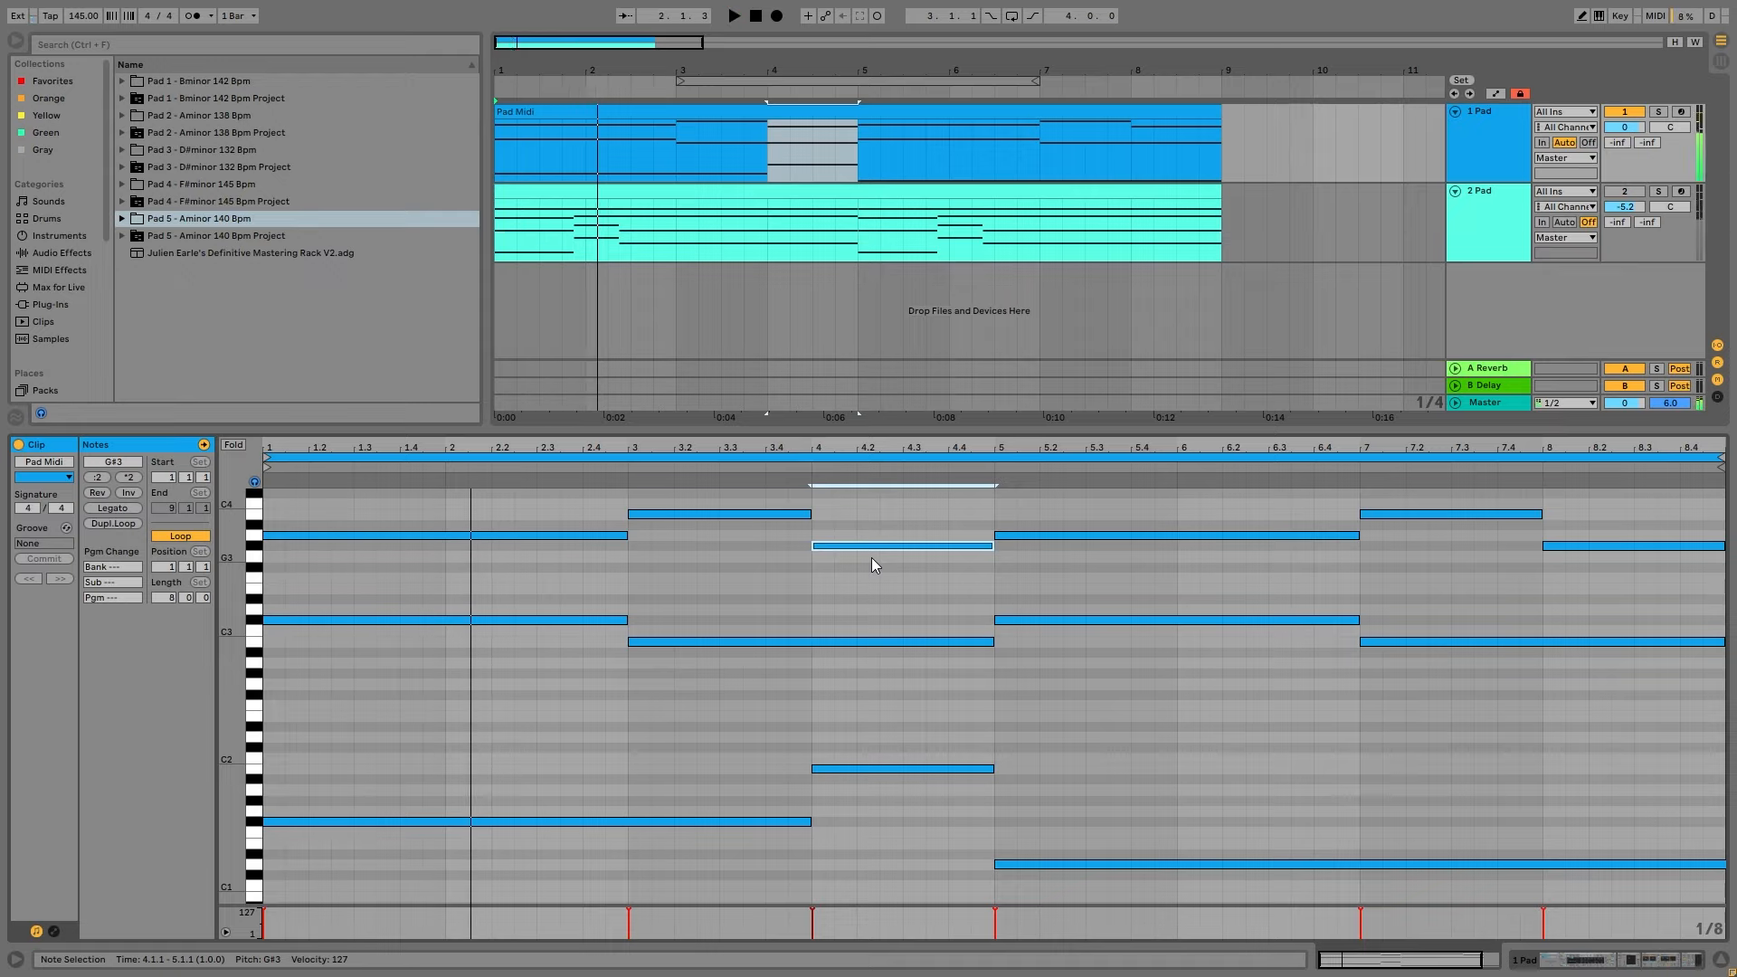
key(space)
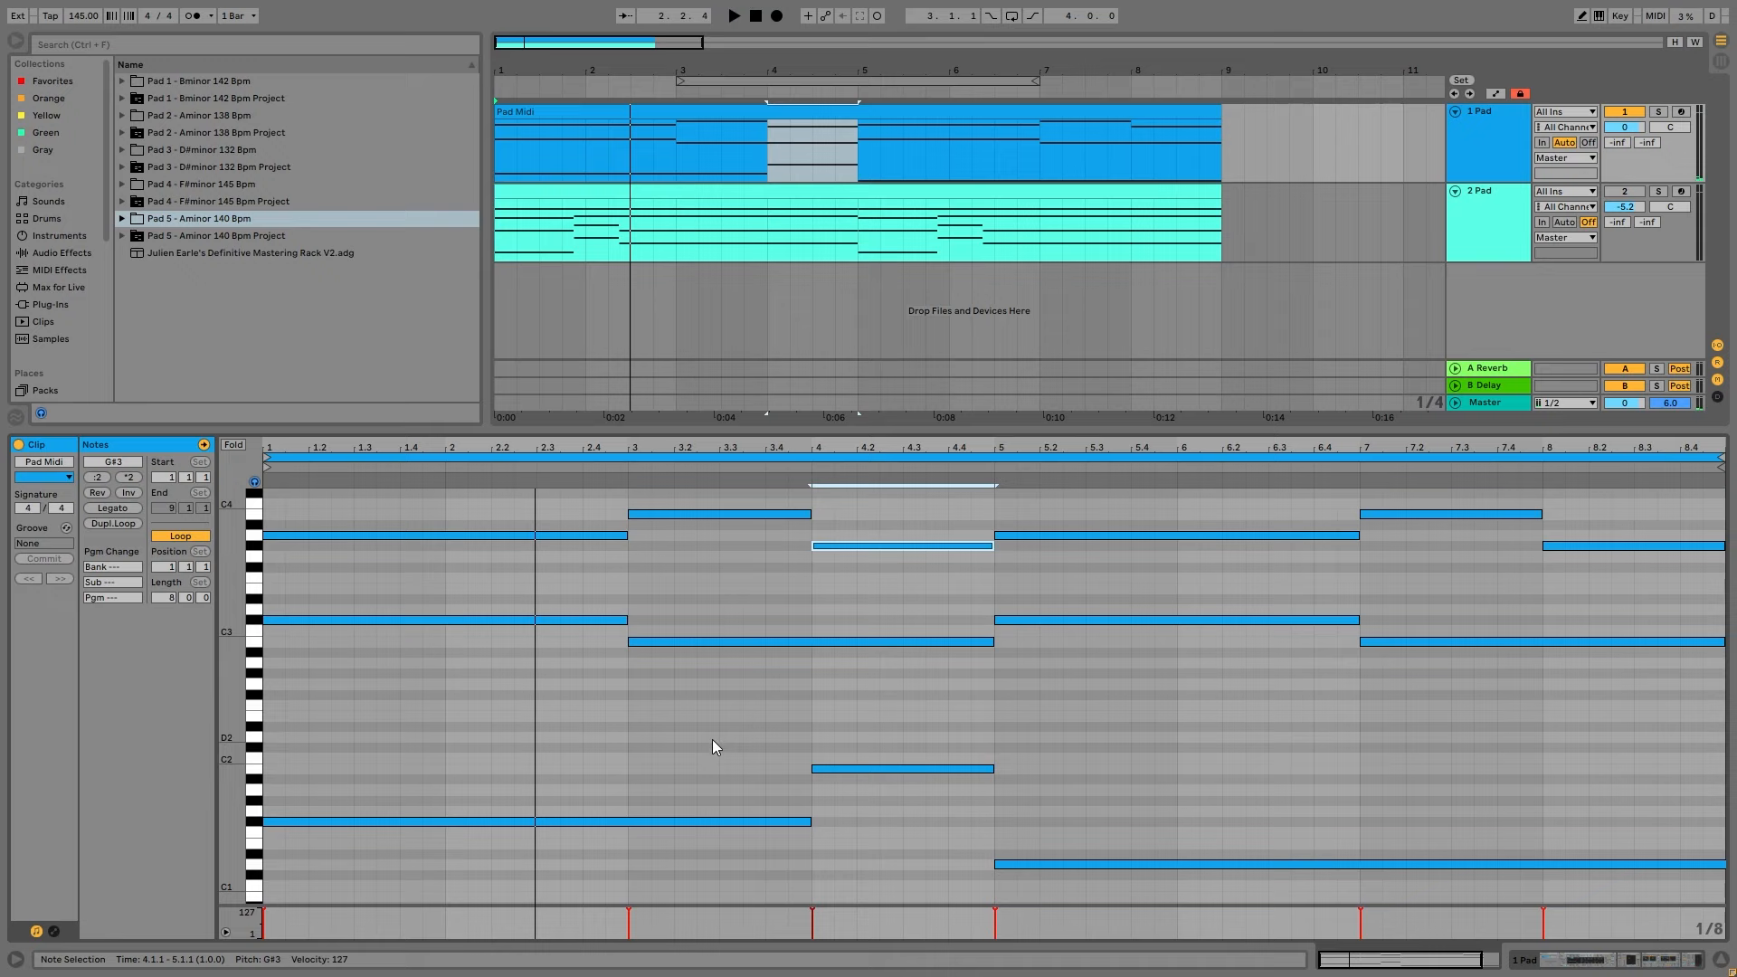
Transpose the three bass notes up an octave, return them to D1–B1 for comparison, and raise them an octave again.
drag(713, 741, 1022, 886)
key(shift+Up)
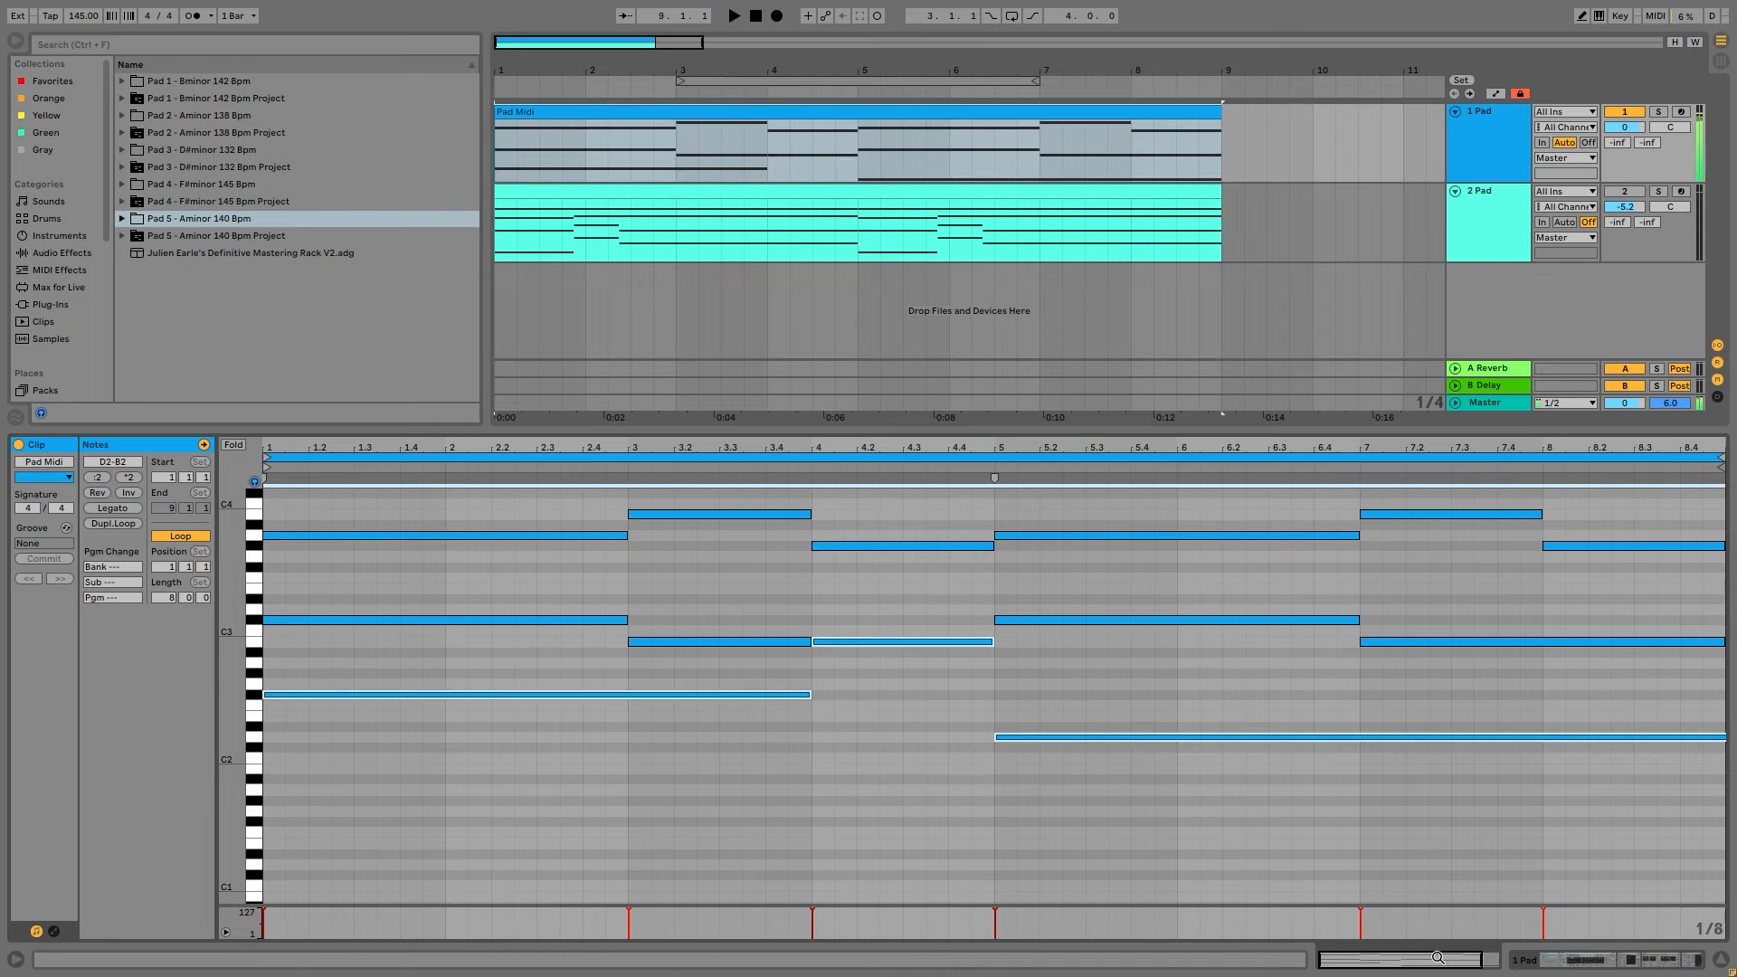
key(shift+Down)
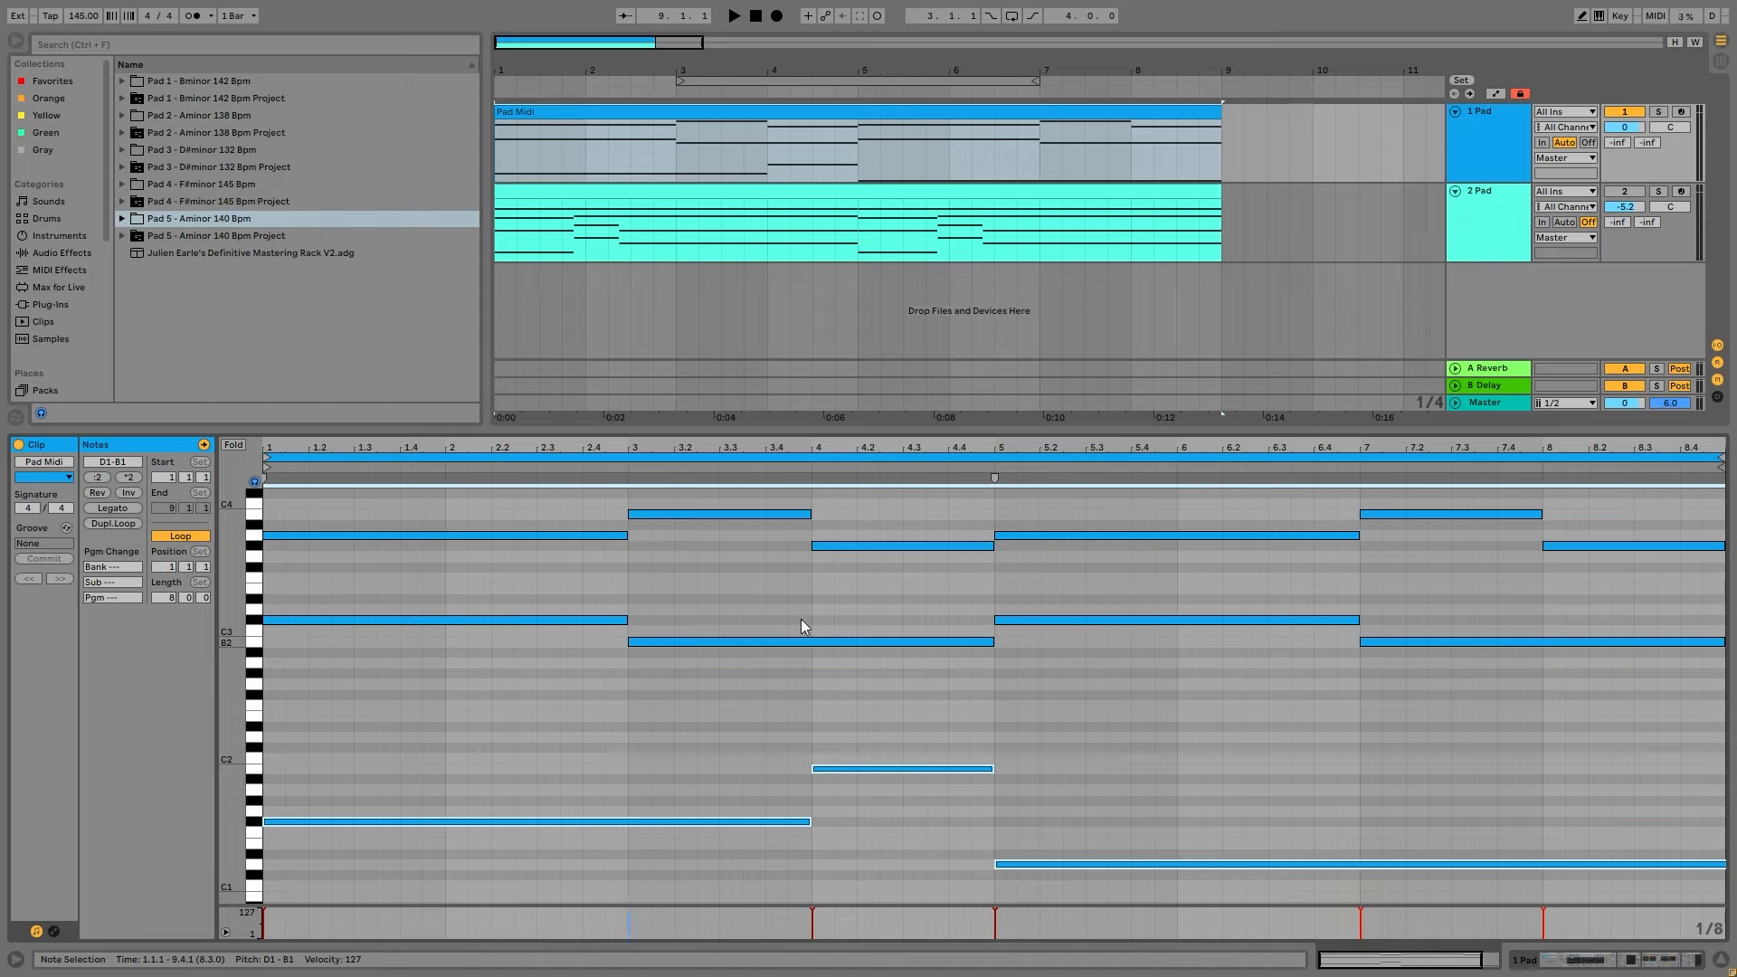
key(shift+Up)
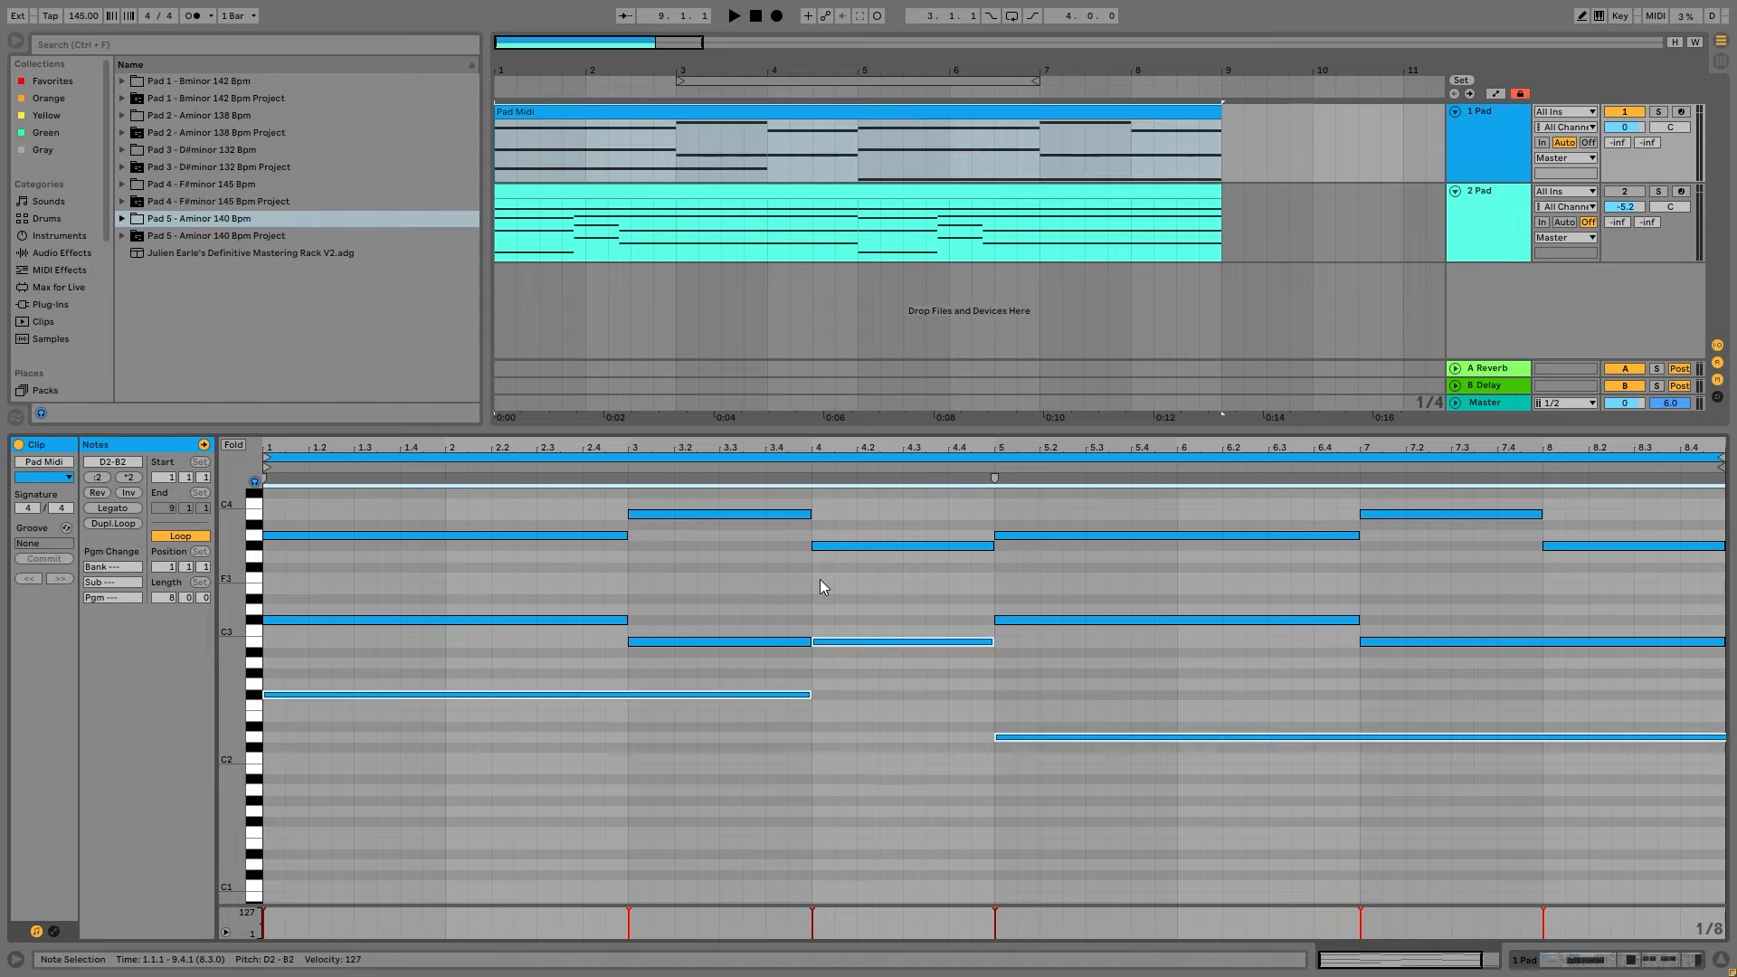
Raise the bass and middle lines together by another octave, play the result, and restore both lines to their original octaves.
drag(525, 602, 1411, 886)
key(shift+Up)
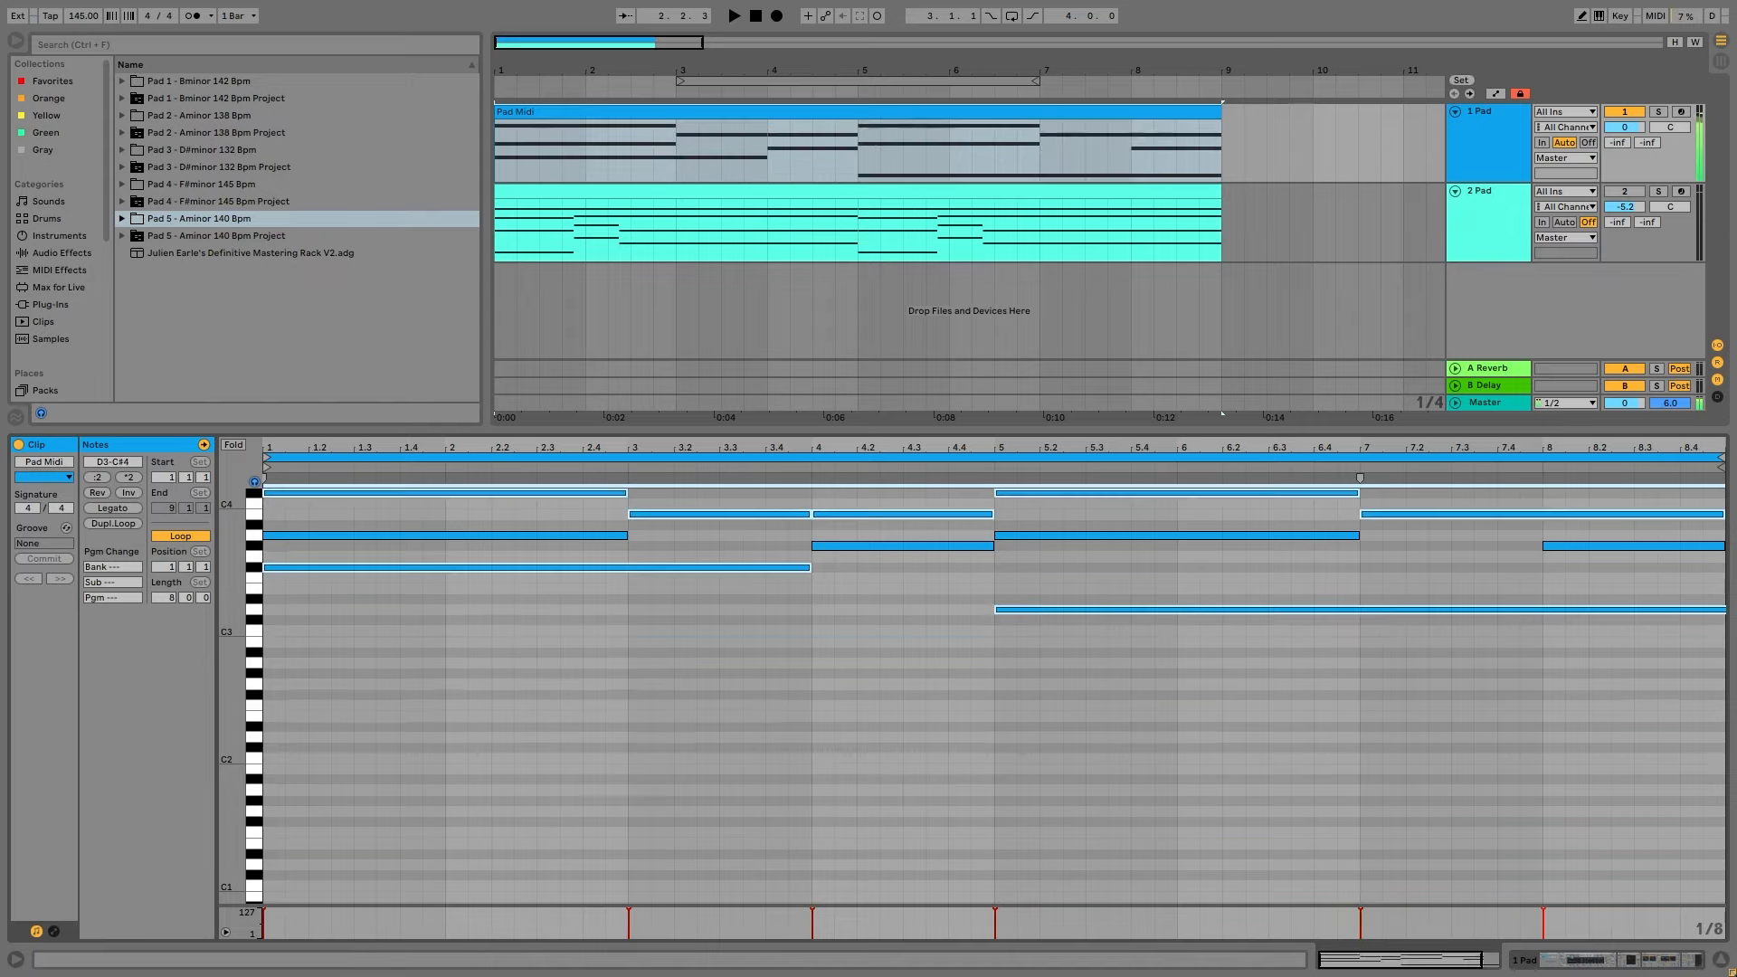
key(space)
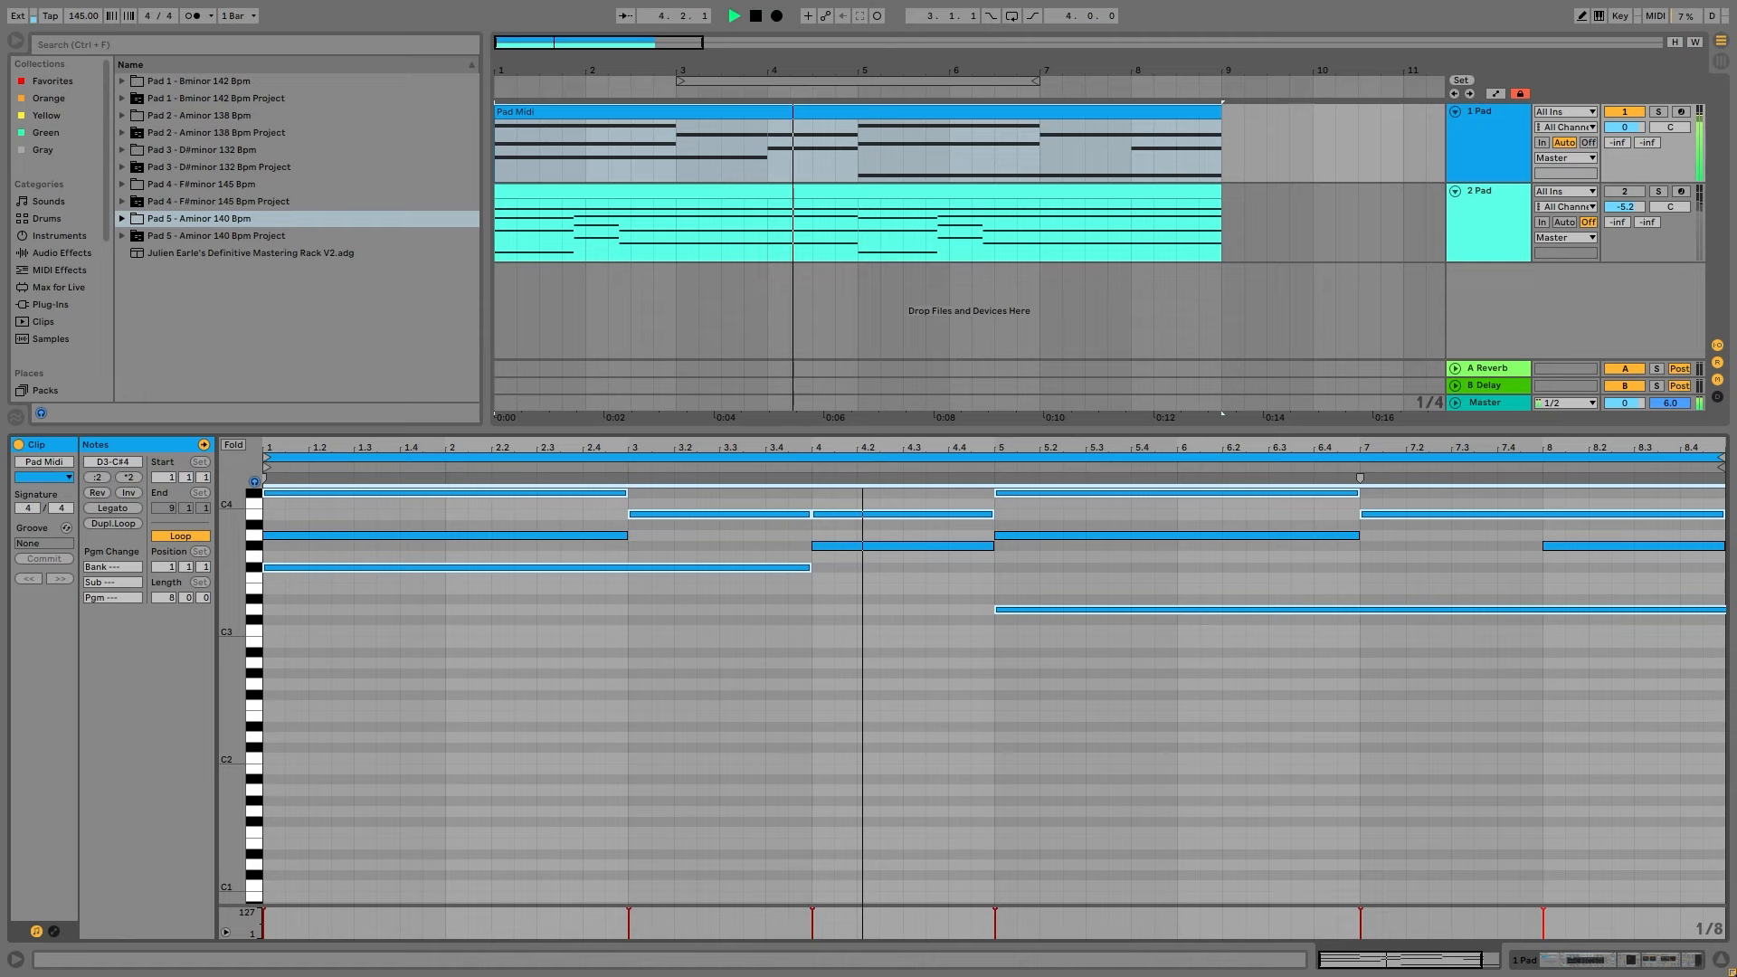
key(shift+Down)
key(shift+Down)
Play the chord progression from the start with the low bass, then select the F#1 bass note and the first half of the upper line.
key(space)
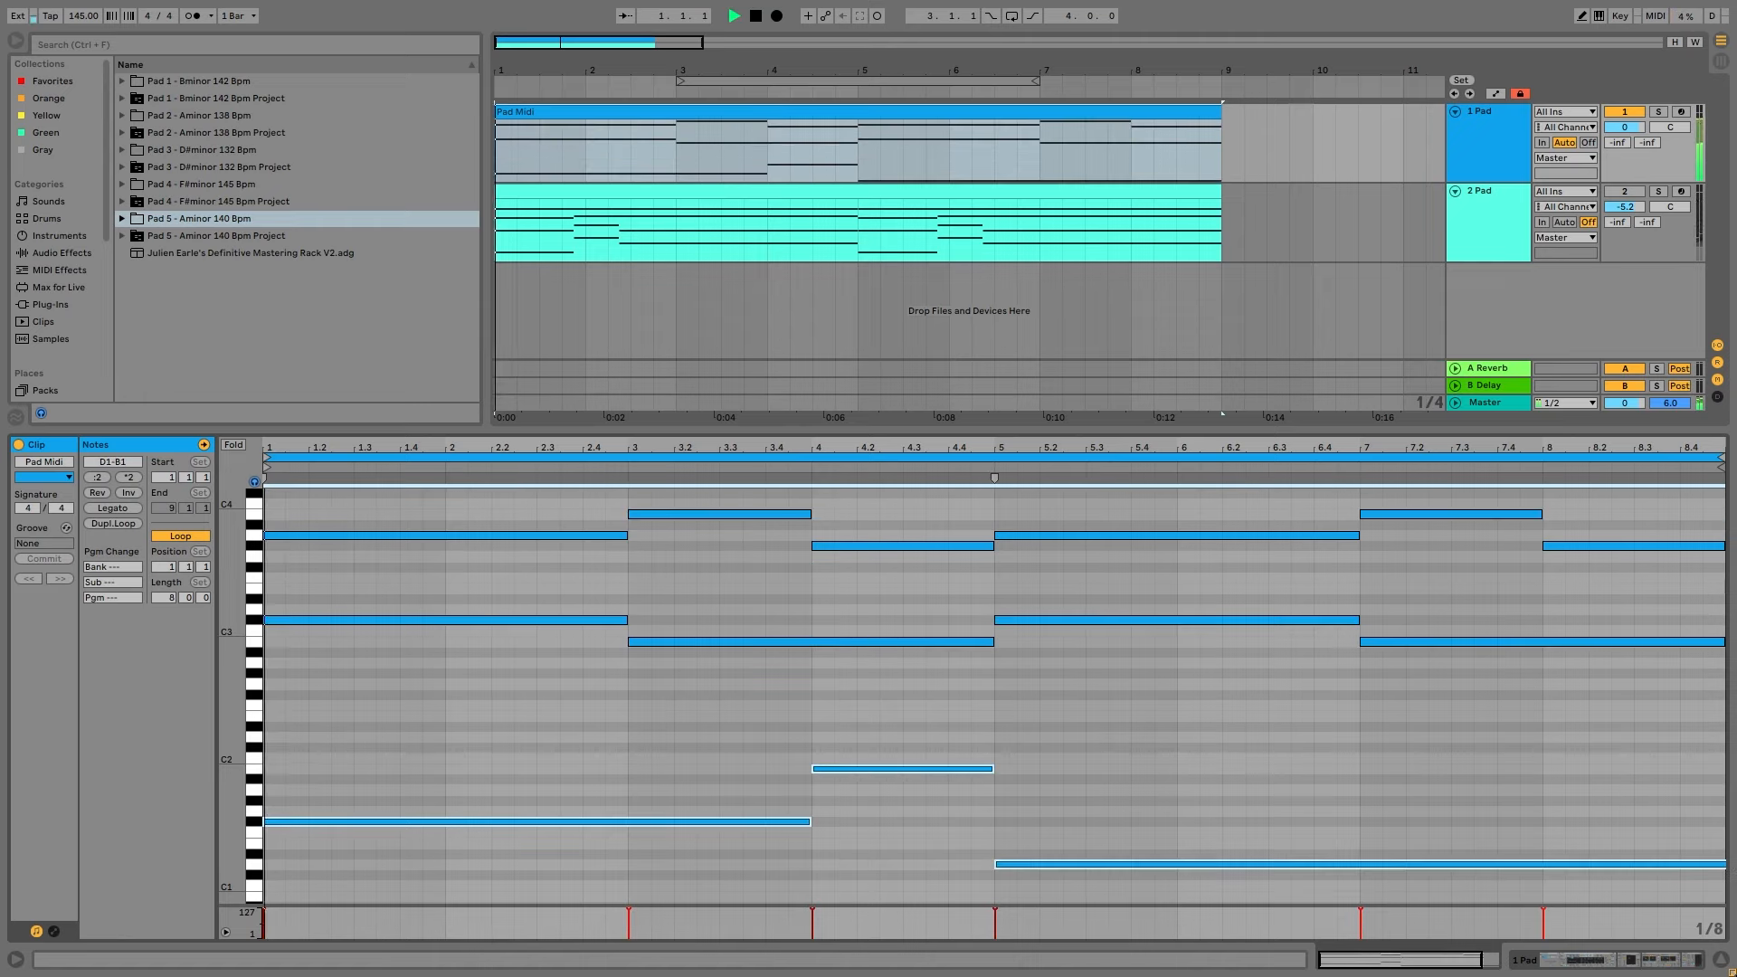
key(space)
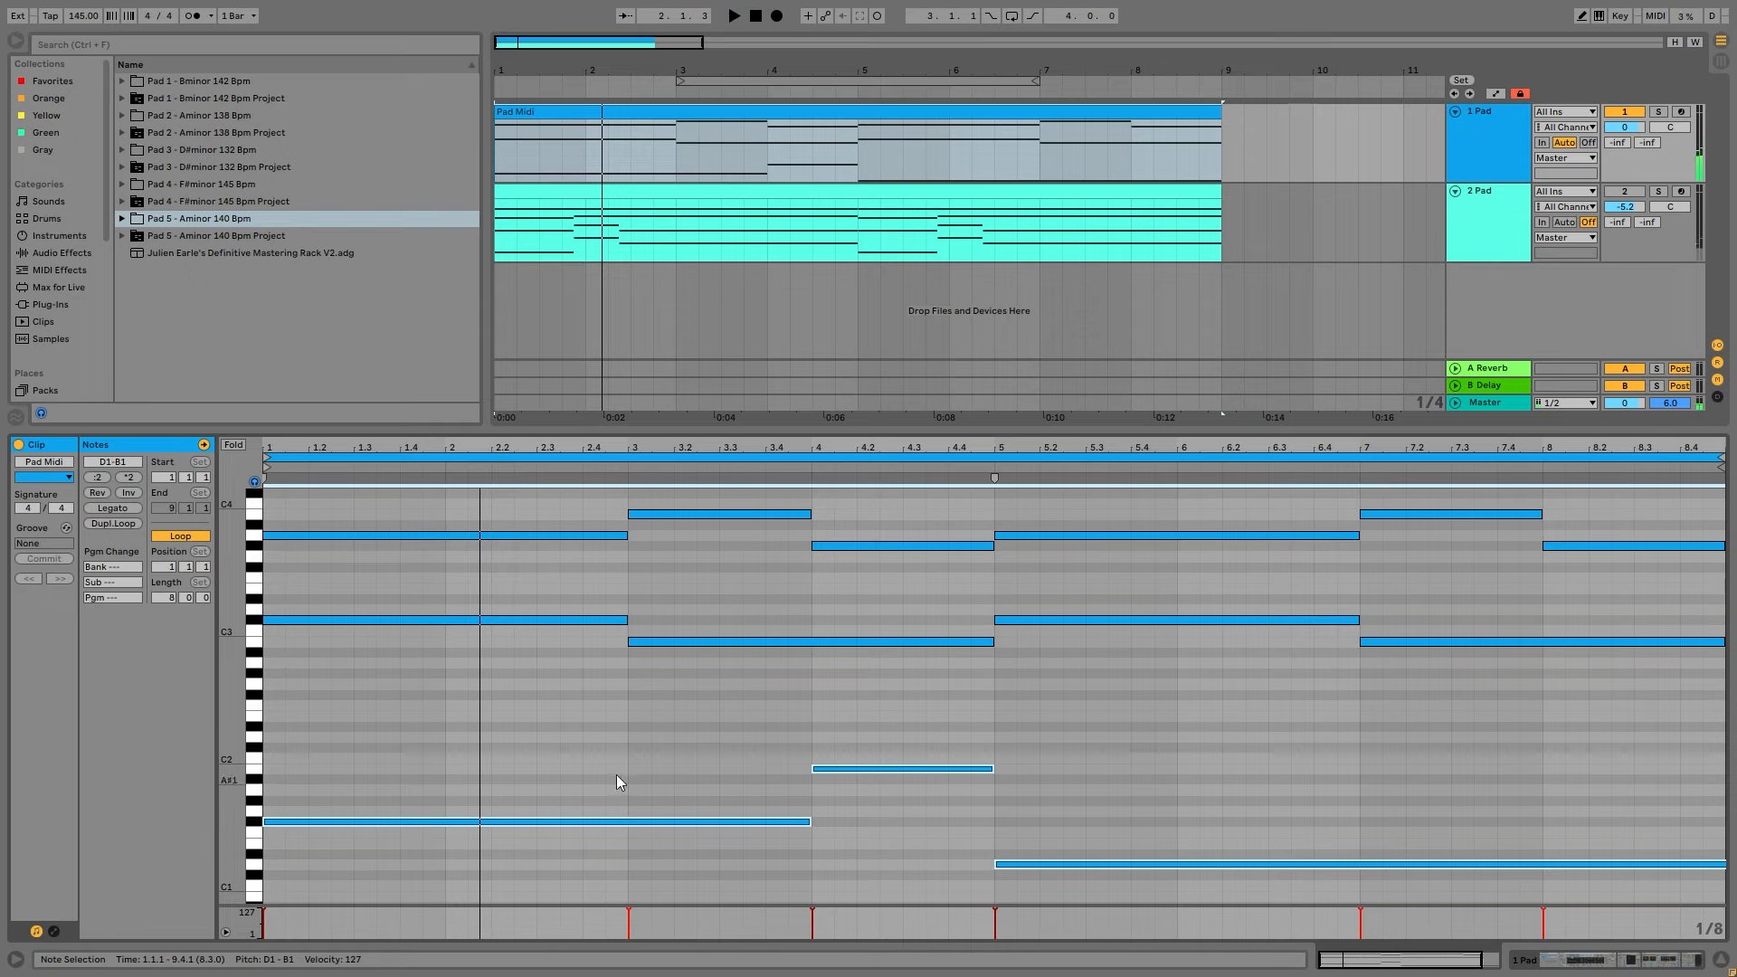
drag(694, 774, 770, 904)
drag(518, 554, 881, 492)
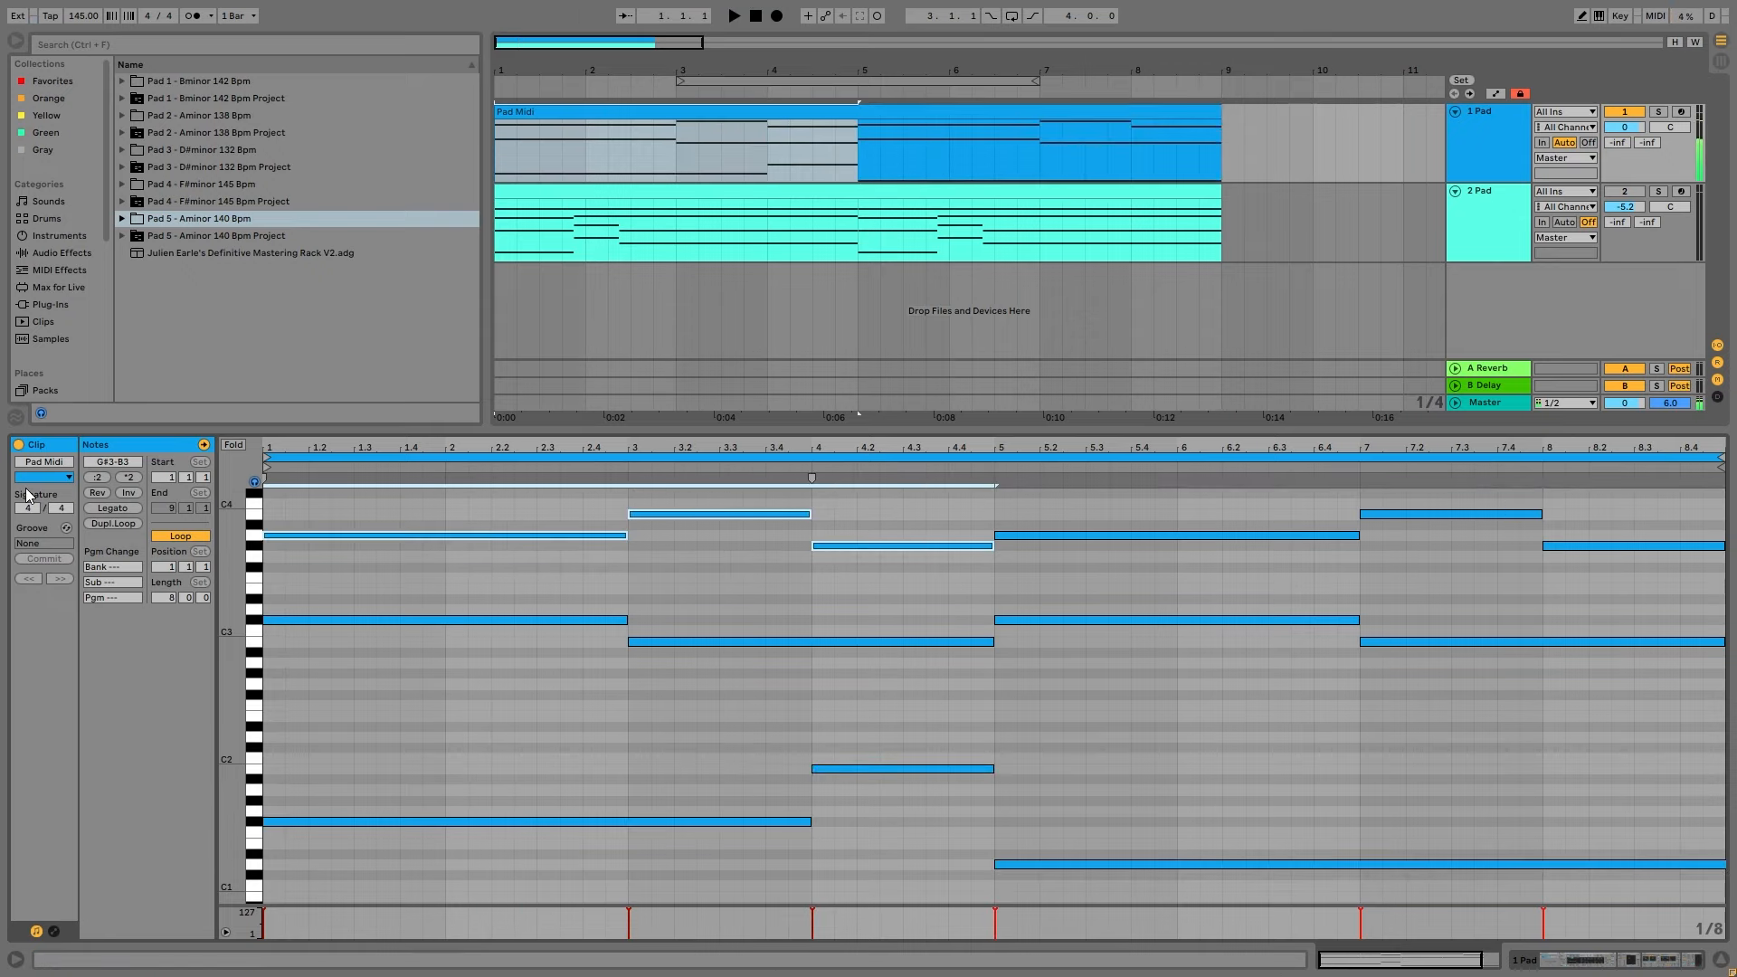
Show the device chain of the 1 Pad track and arm the track for recording.
click(1520, 138)
click(1520, 137)
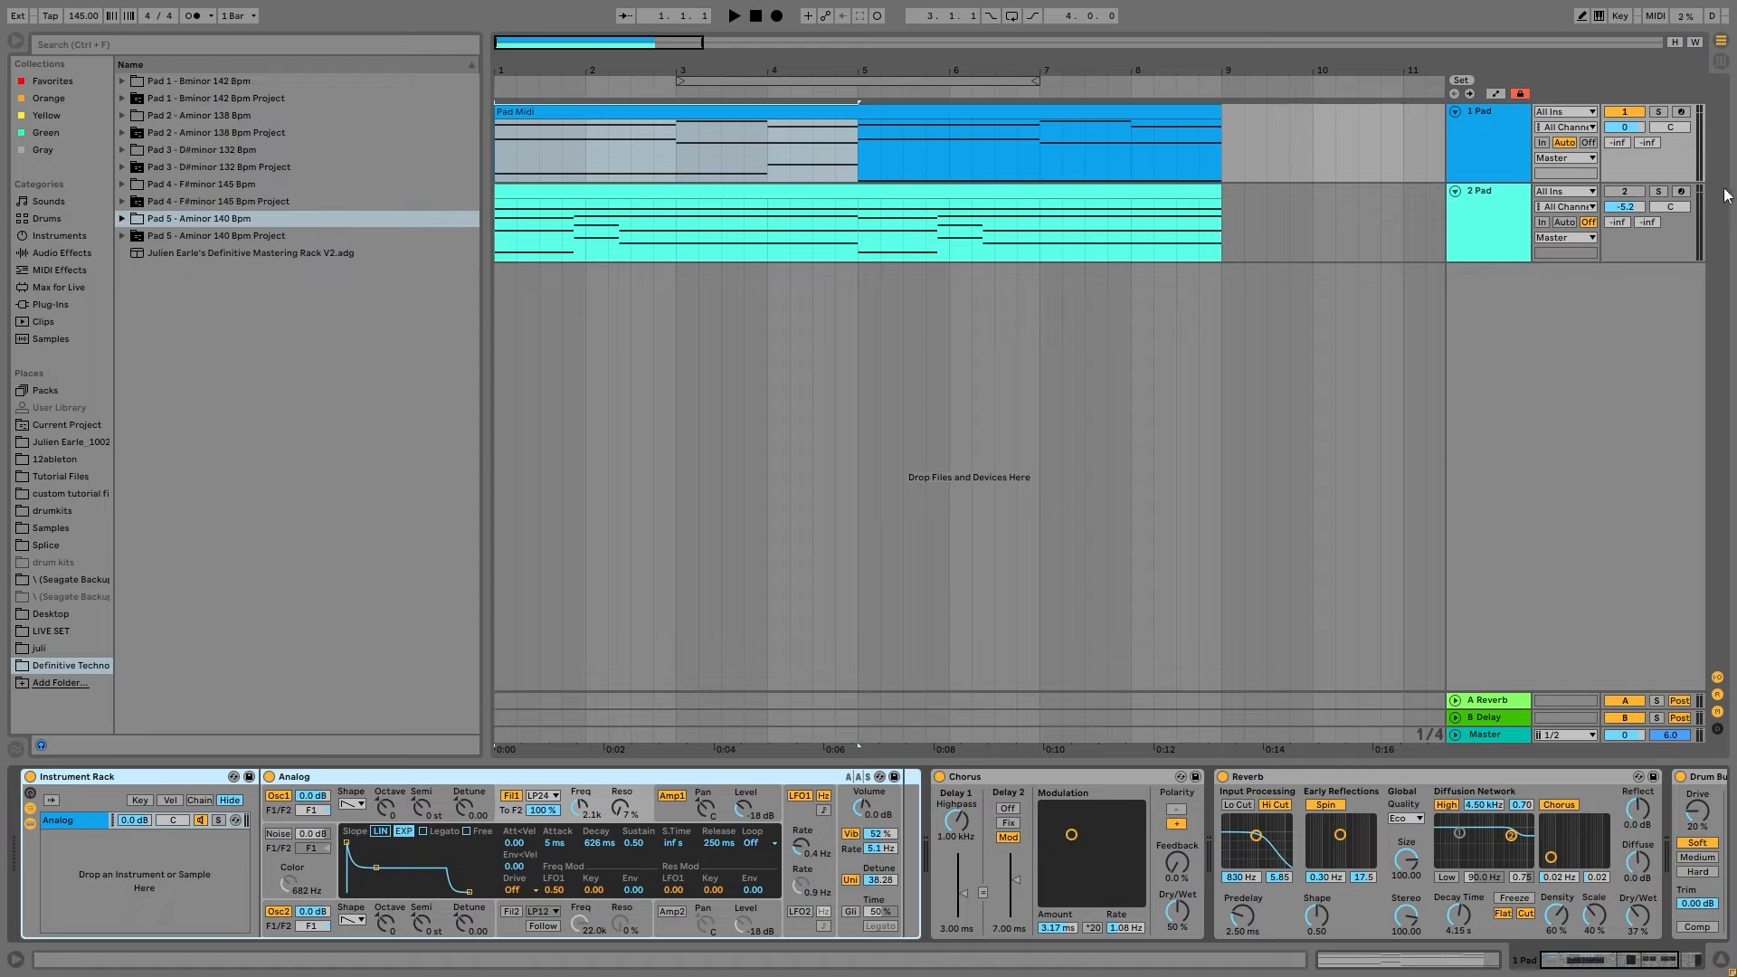
click(1682, 113)
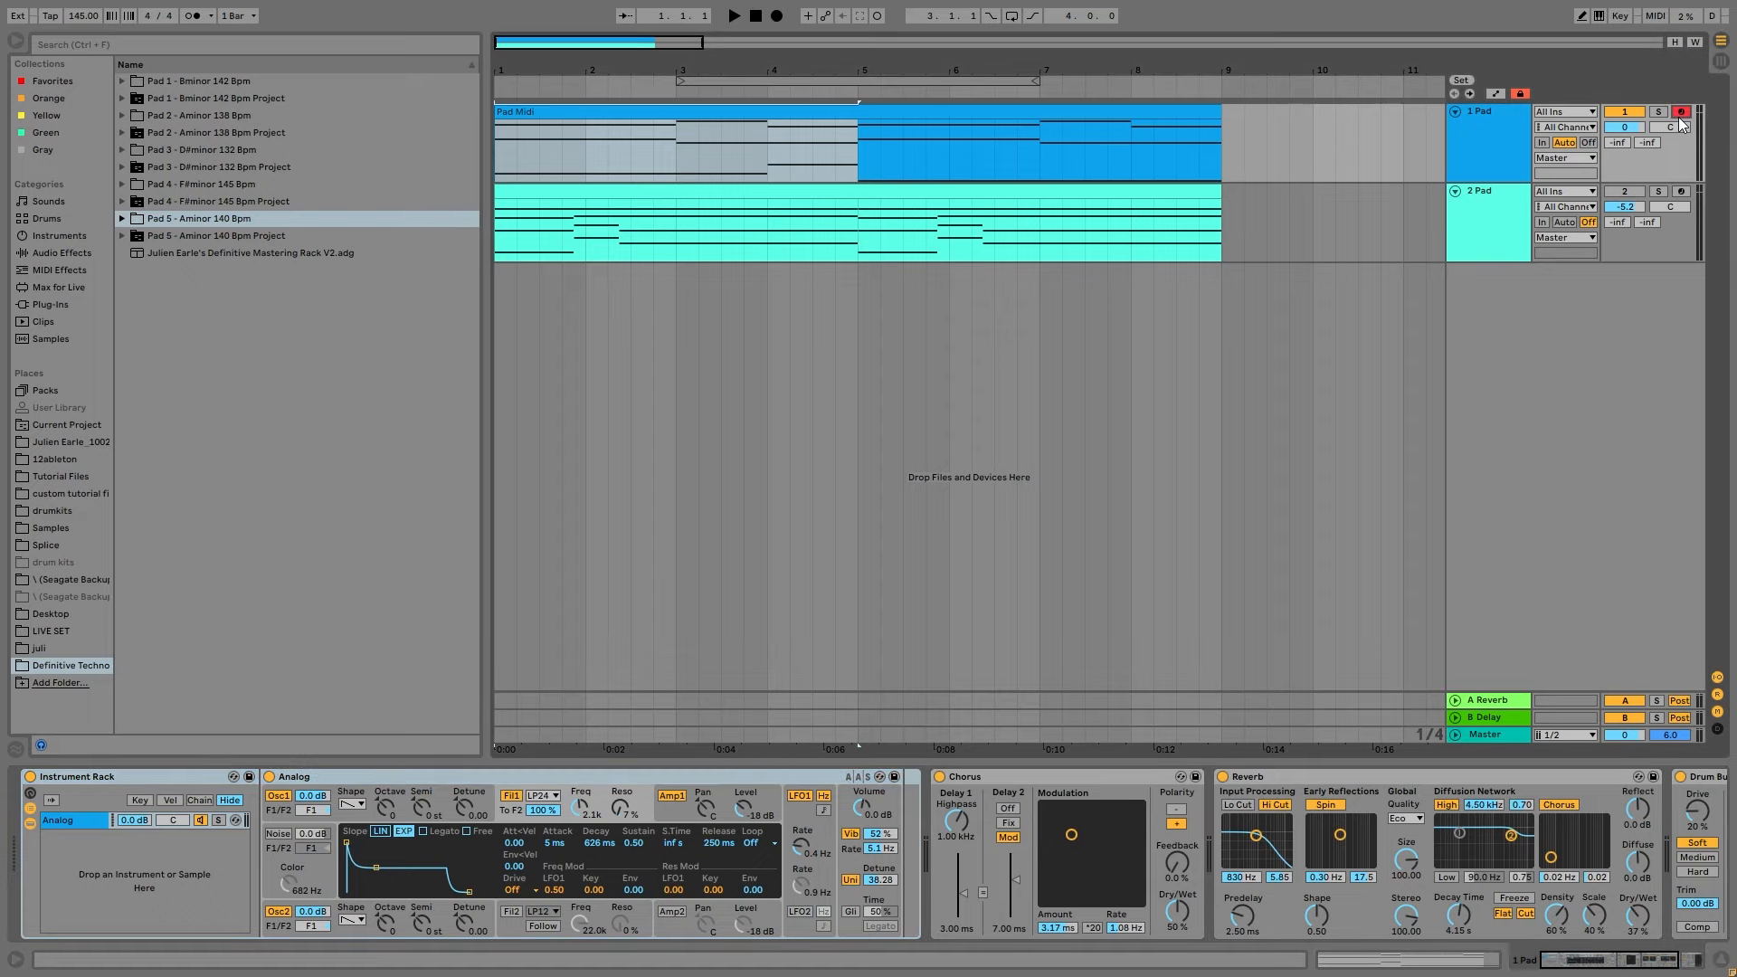
key(minus)
key(minus)
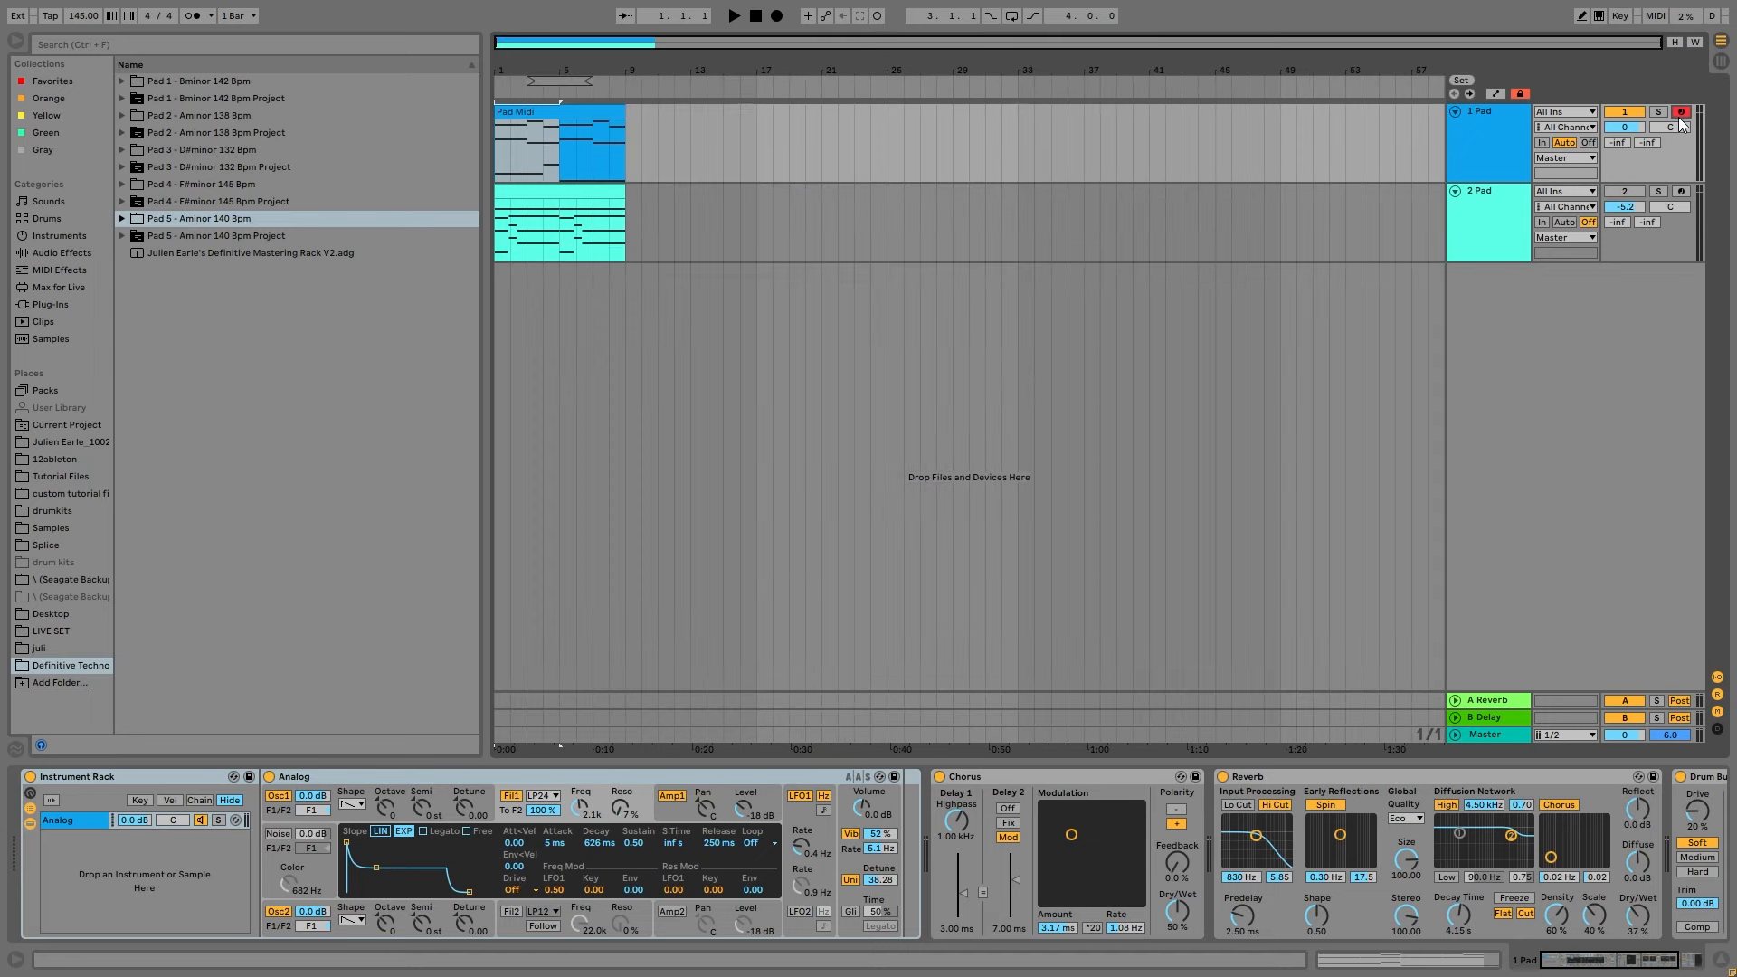
Enable the computer MIDI keyboard for the 1 Pad track and lower its octave range to C2–D3.
click(1459, 148)
key(m)
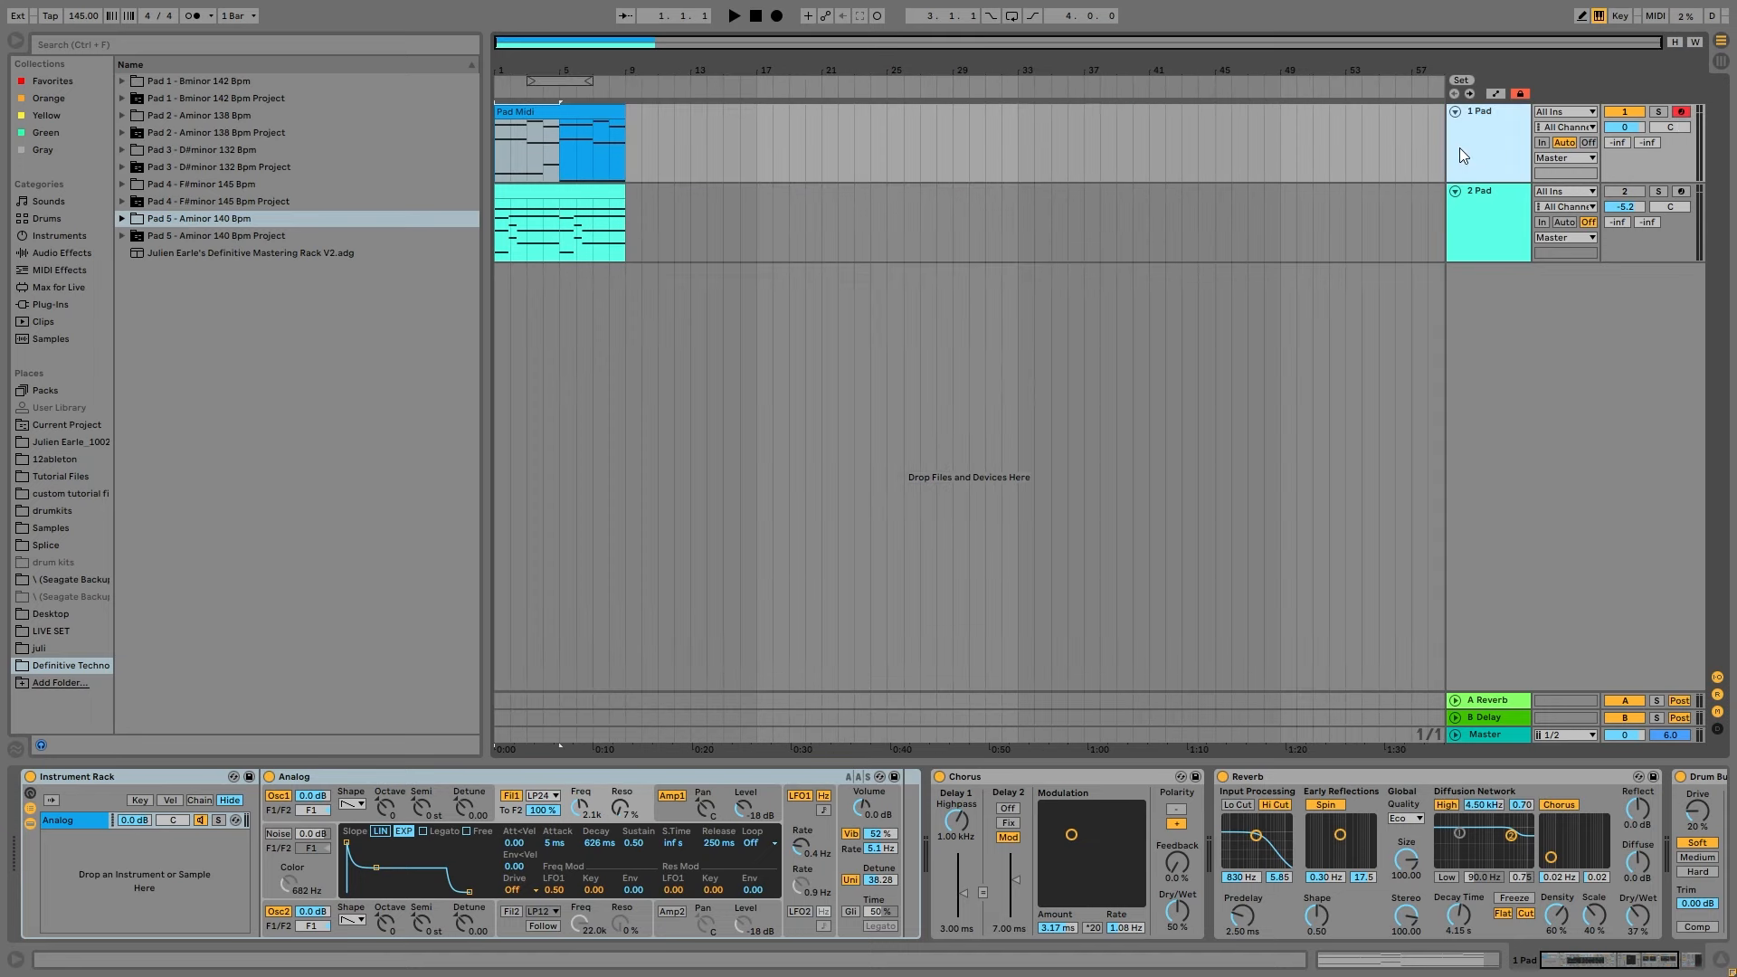
key(x)
key(z)
key(z)
key(z)
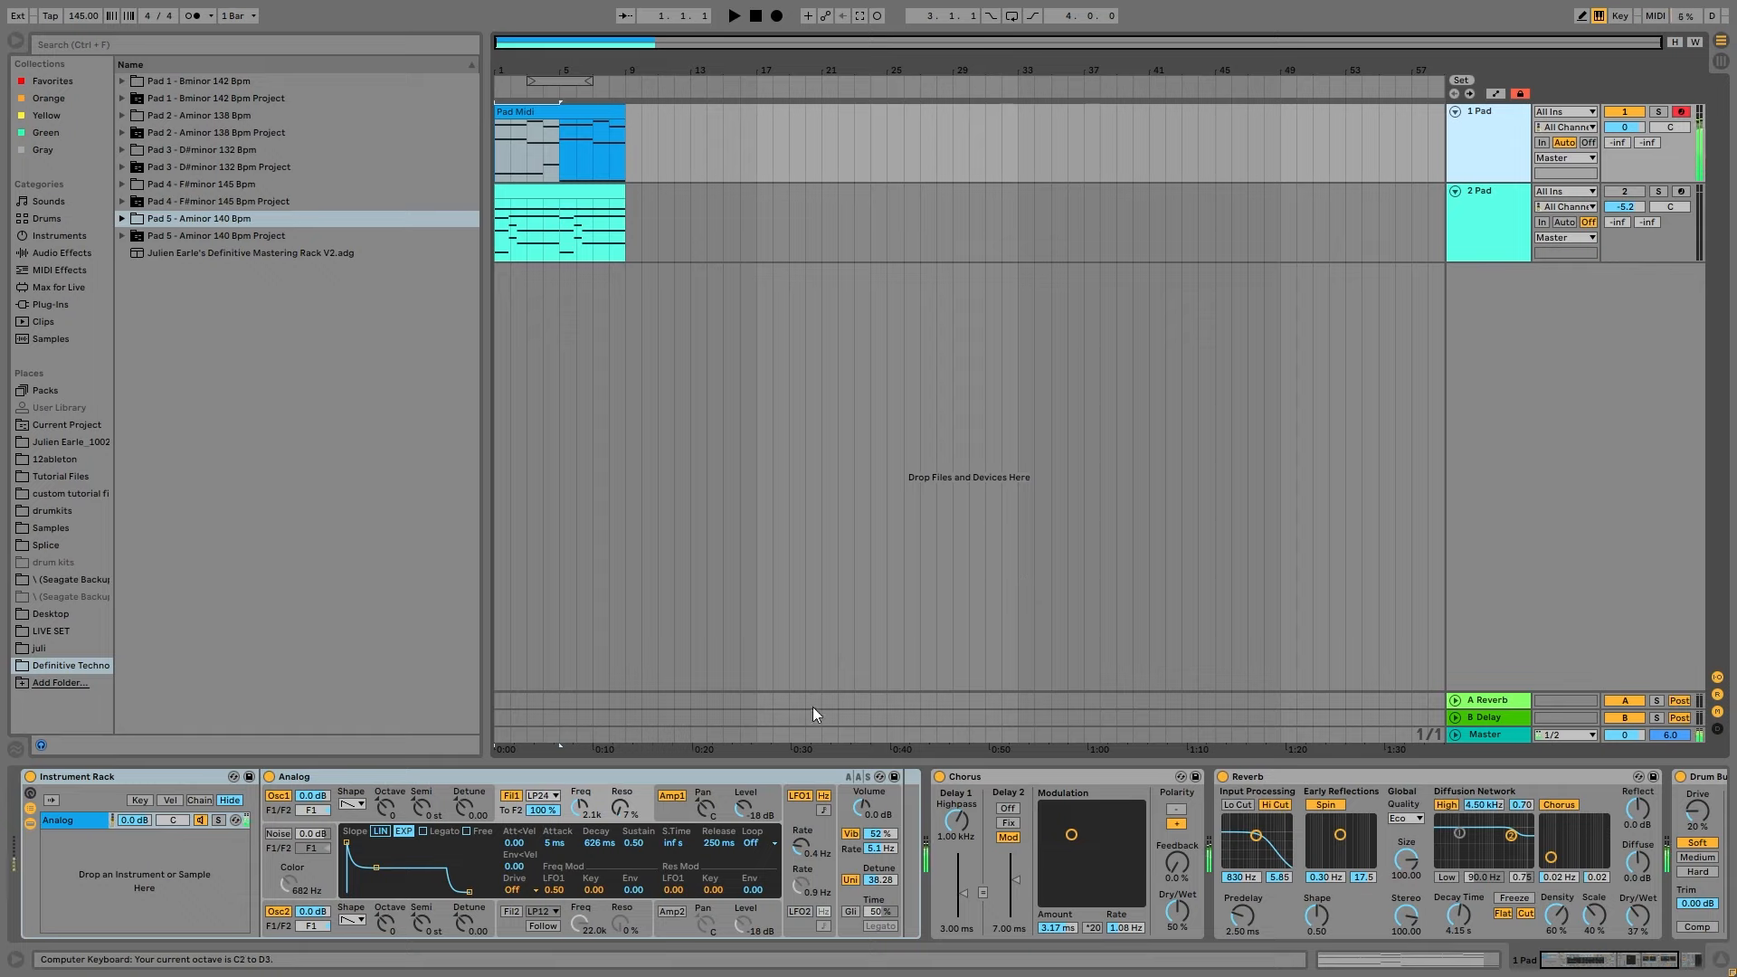
Try Analog's filter 1 Key frequency modulation on notes up to the C4–D5 keyboard octave, setting it to 1.21.
click(584, 890)
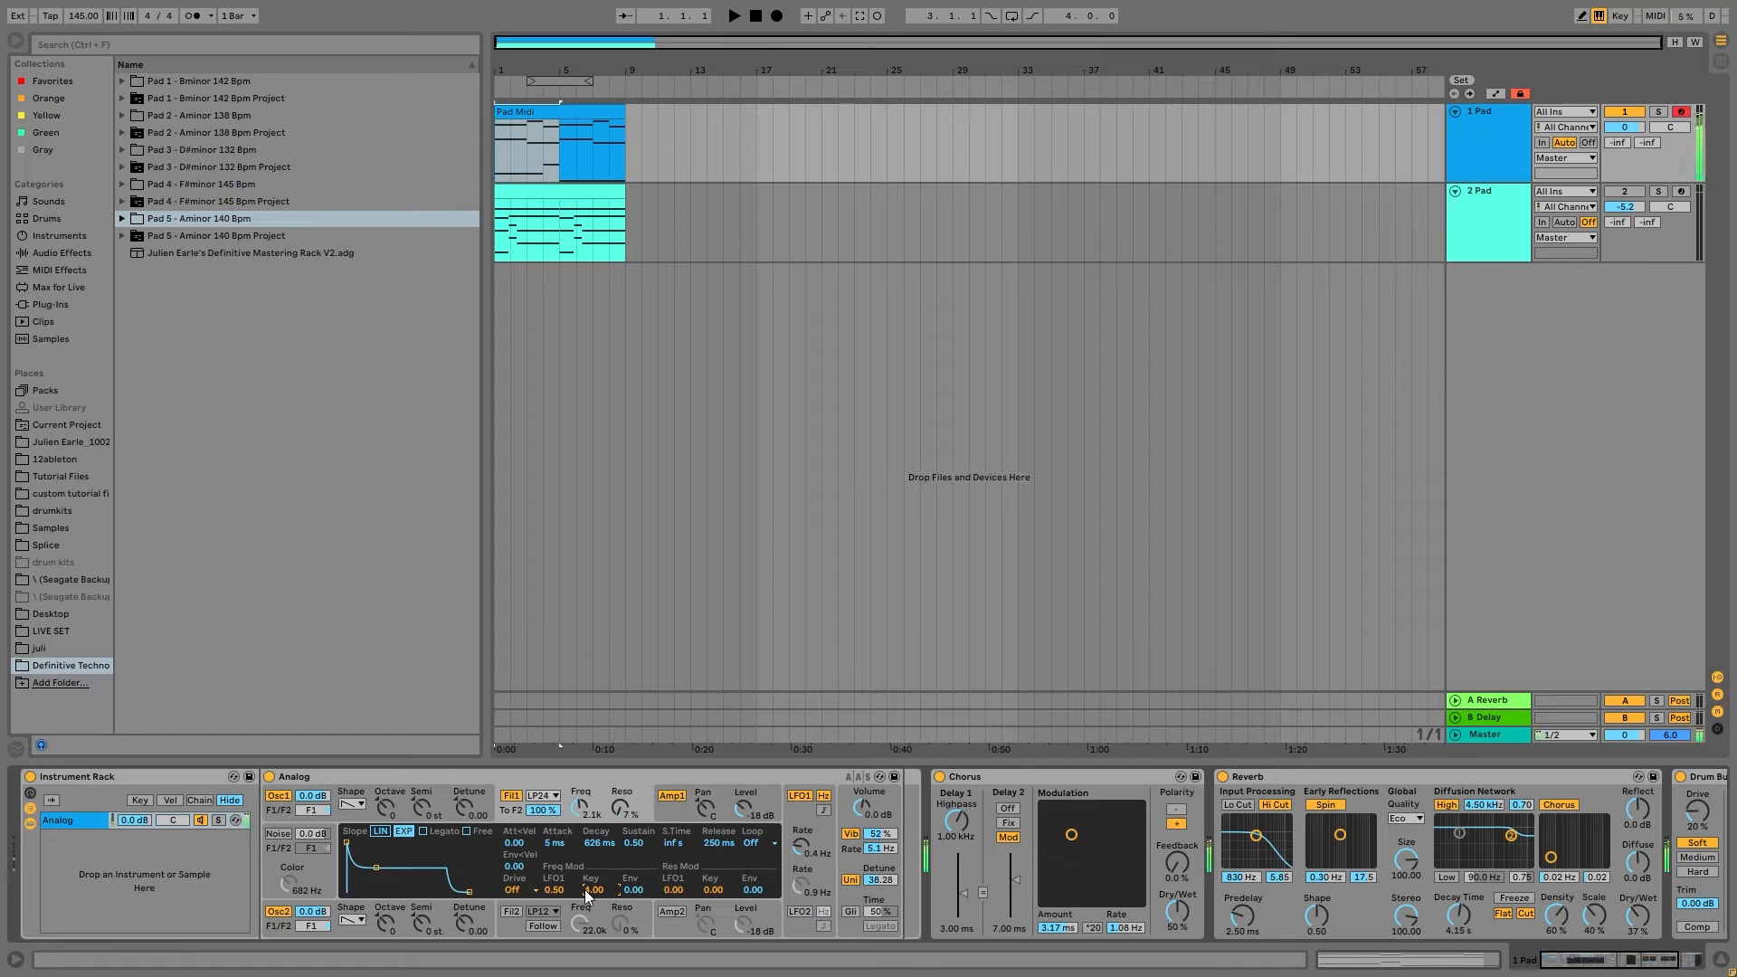
key(a)
key(x)
key(x)
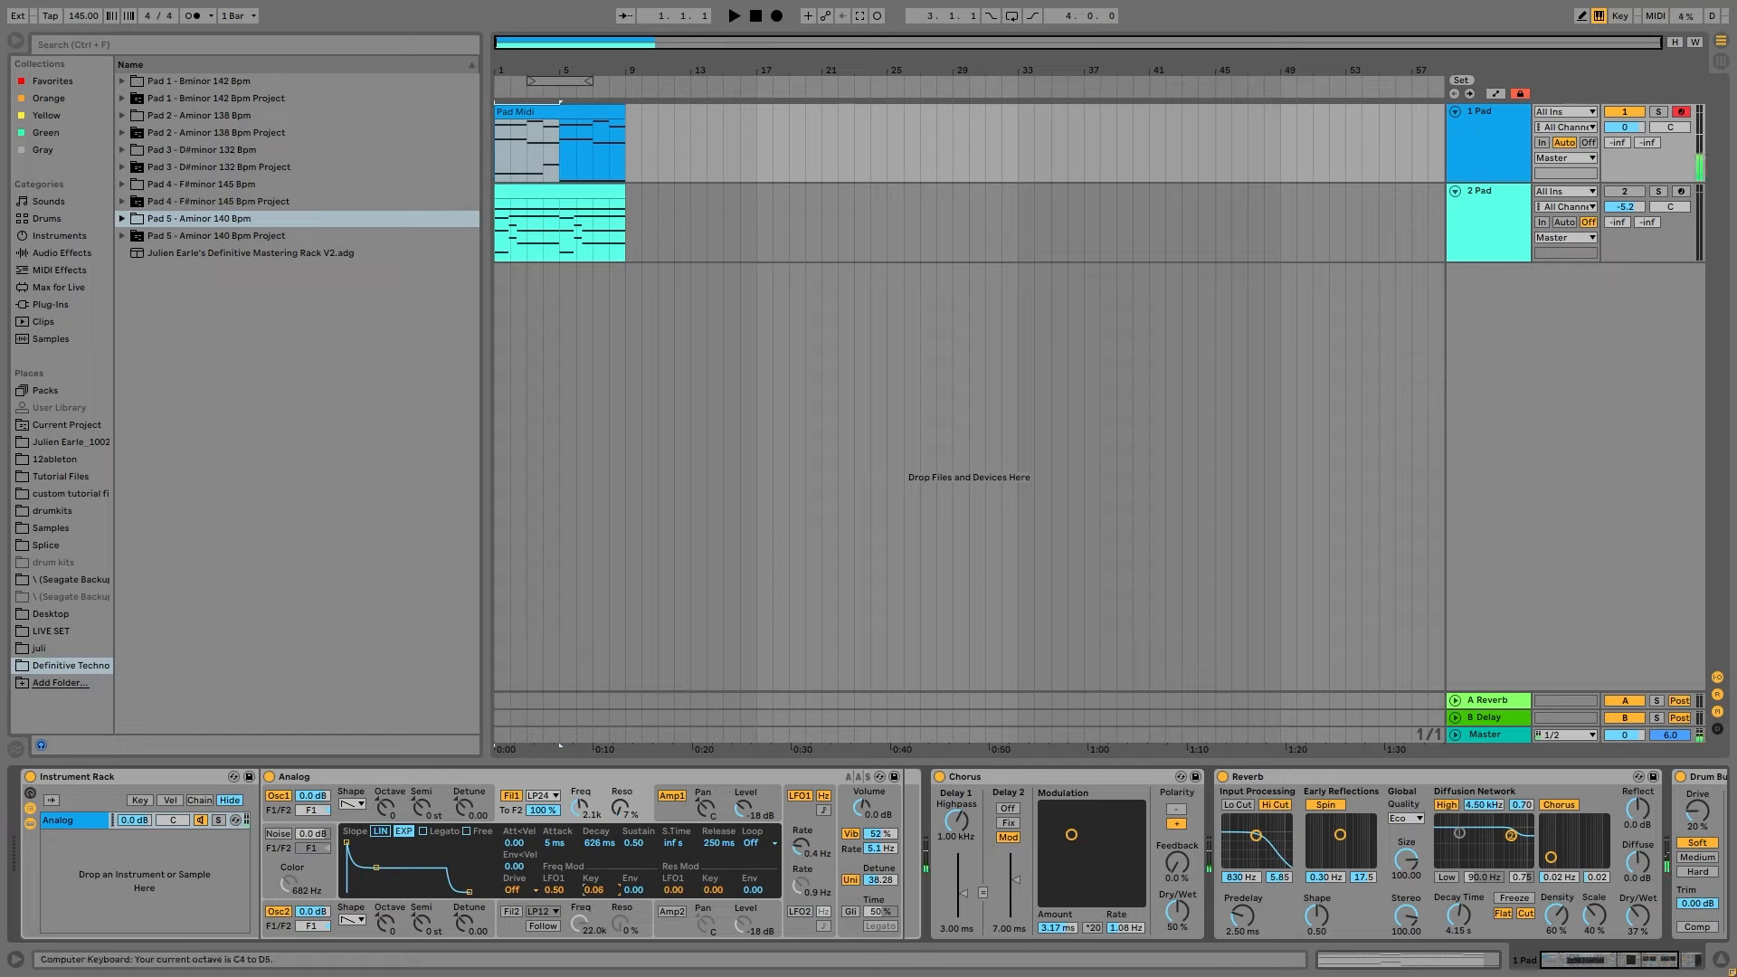
drag(592, 890, 592, 876)
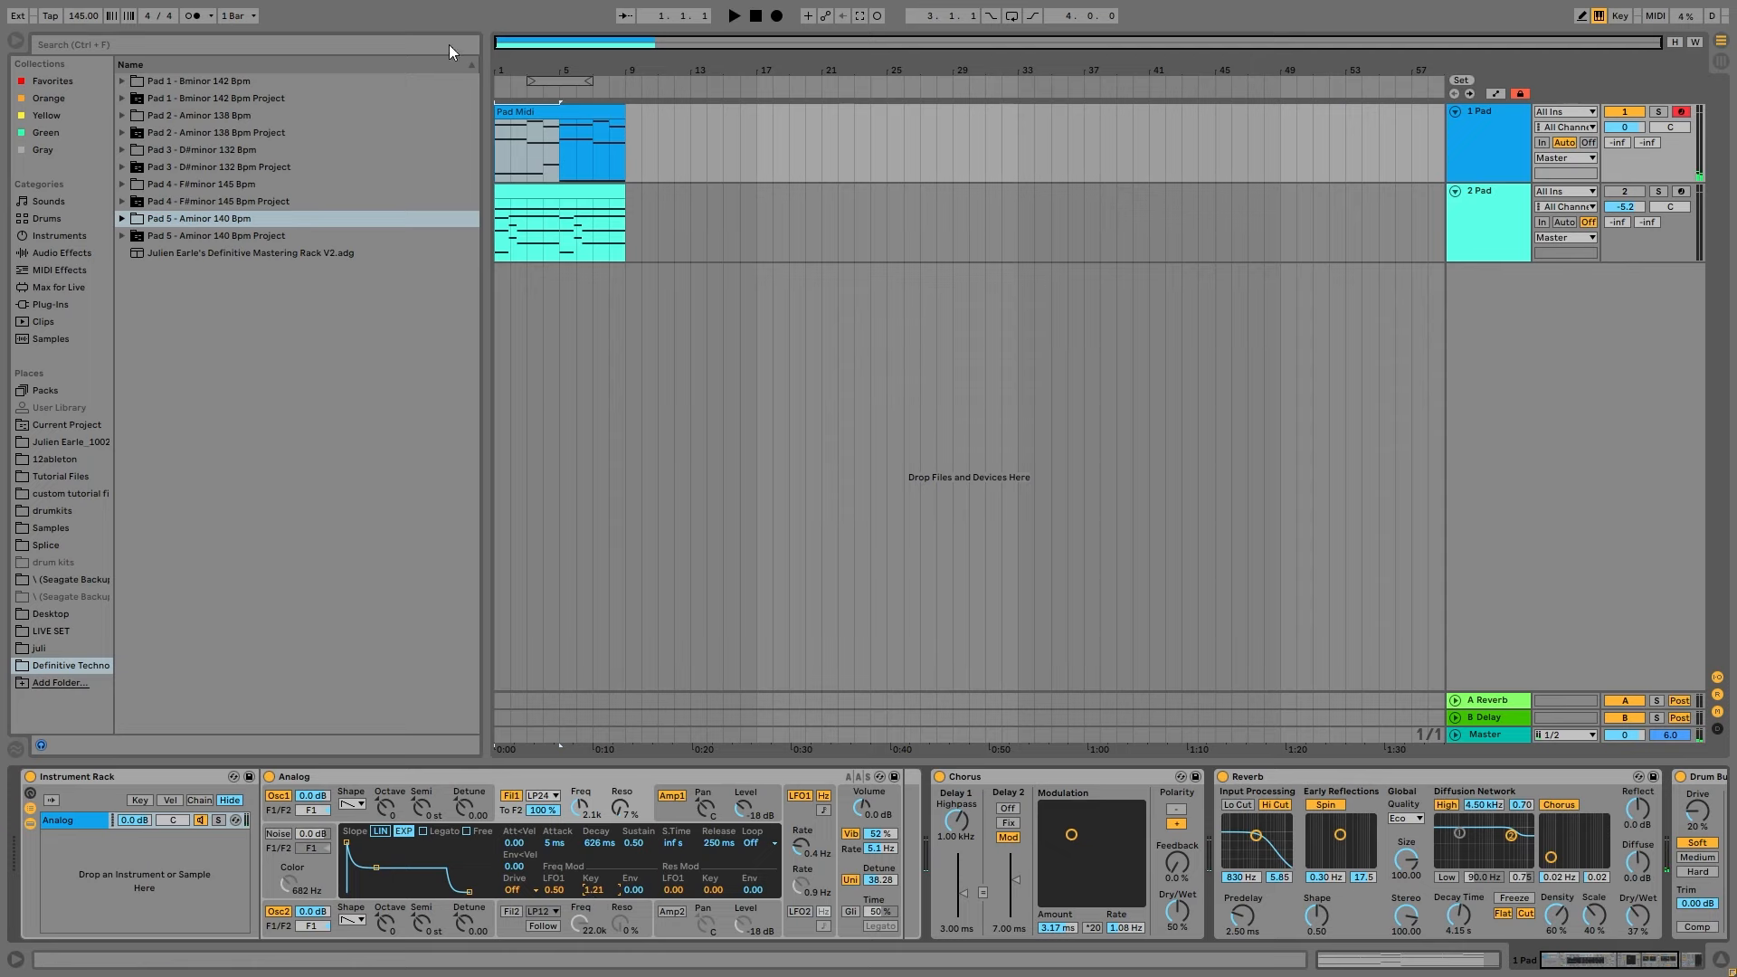
Play the Pad Midi clip with the changed filter tracking, then set filter 1's Key frequency modulation in Analog to 0.96.
click(546, 112)
key(space)
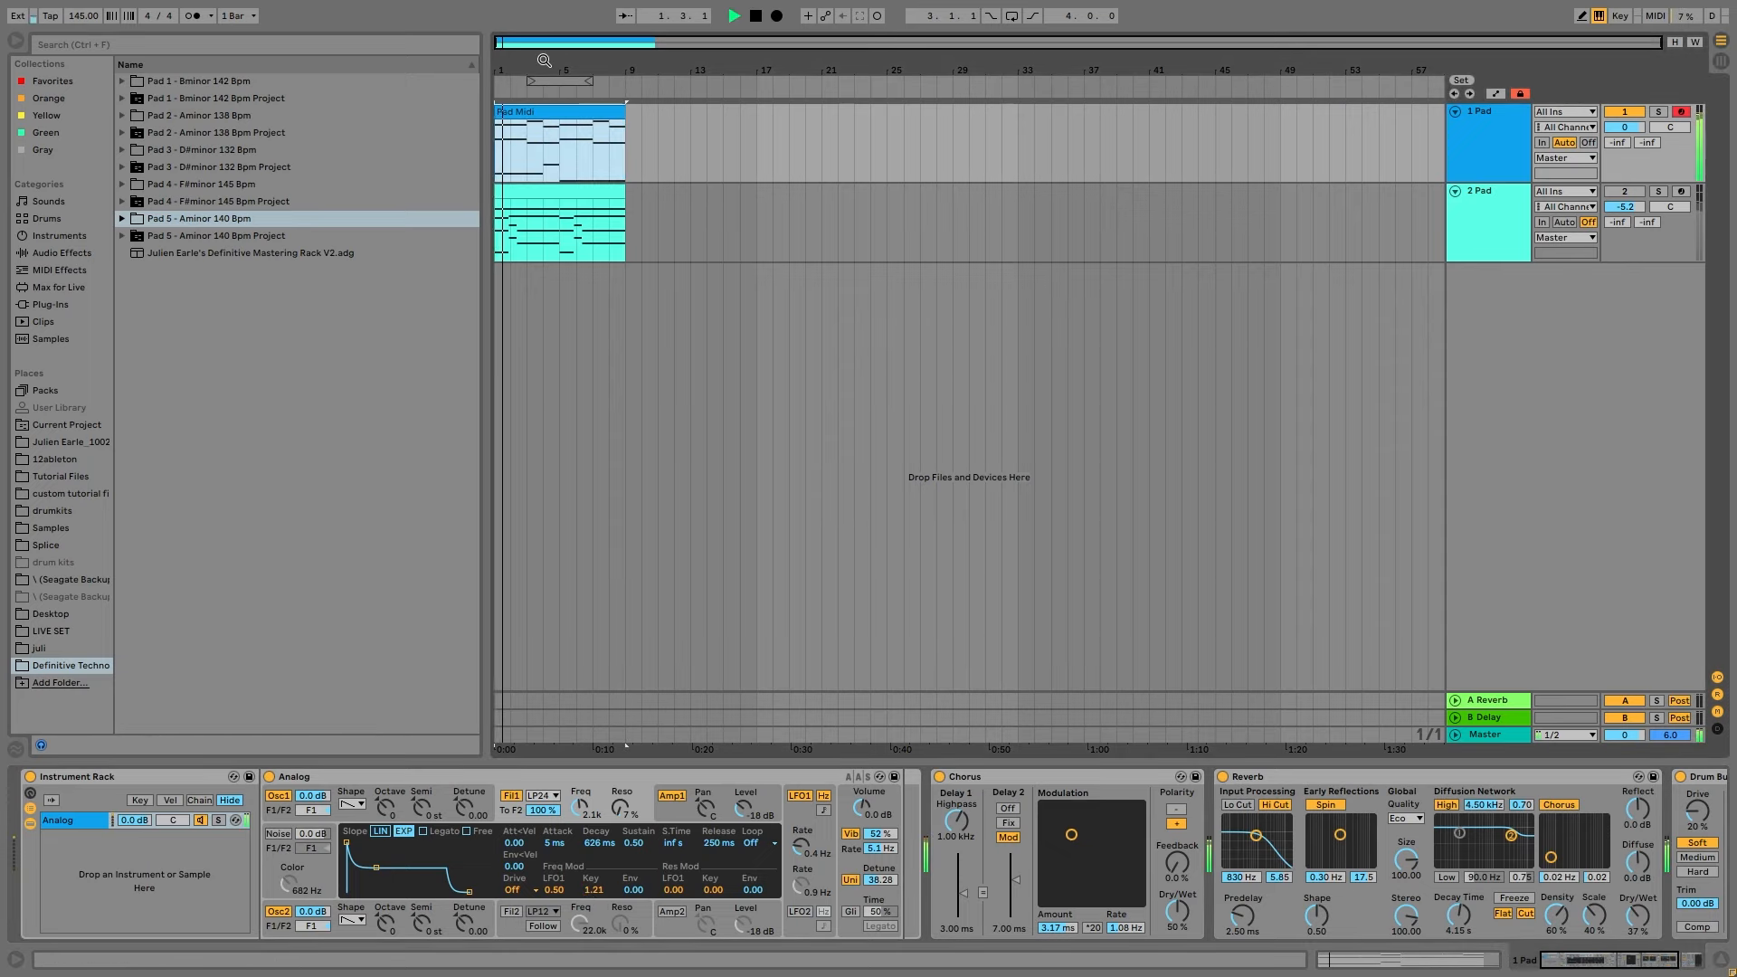
key(plus)
drag(584, 67, 616, 59)
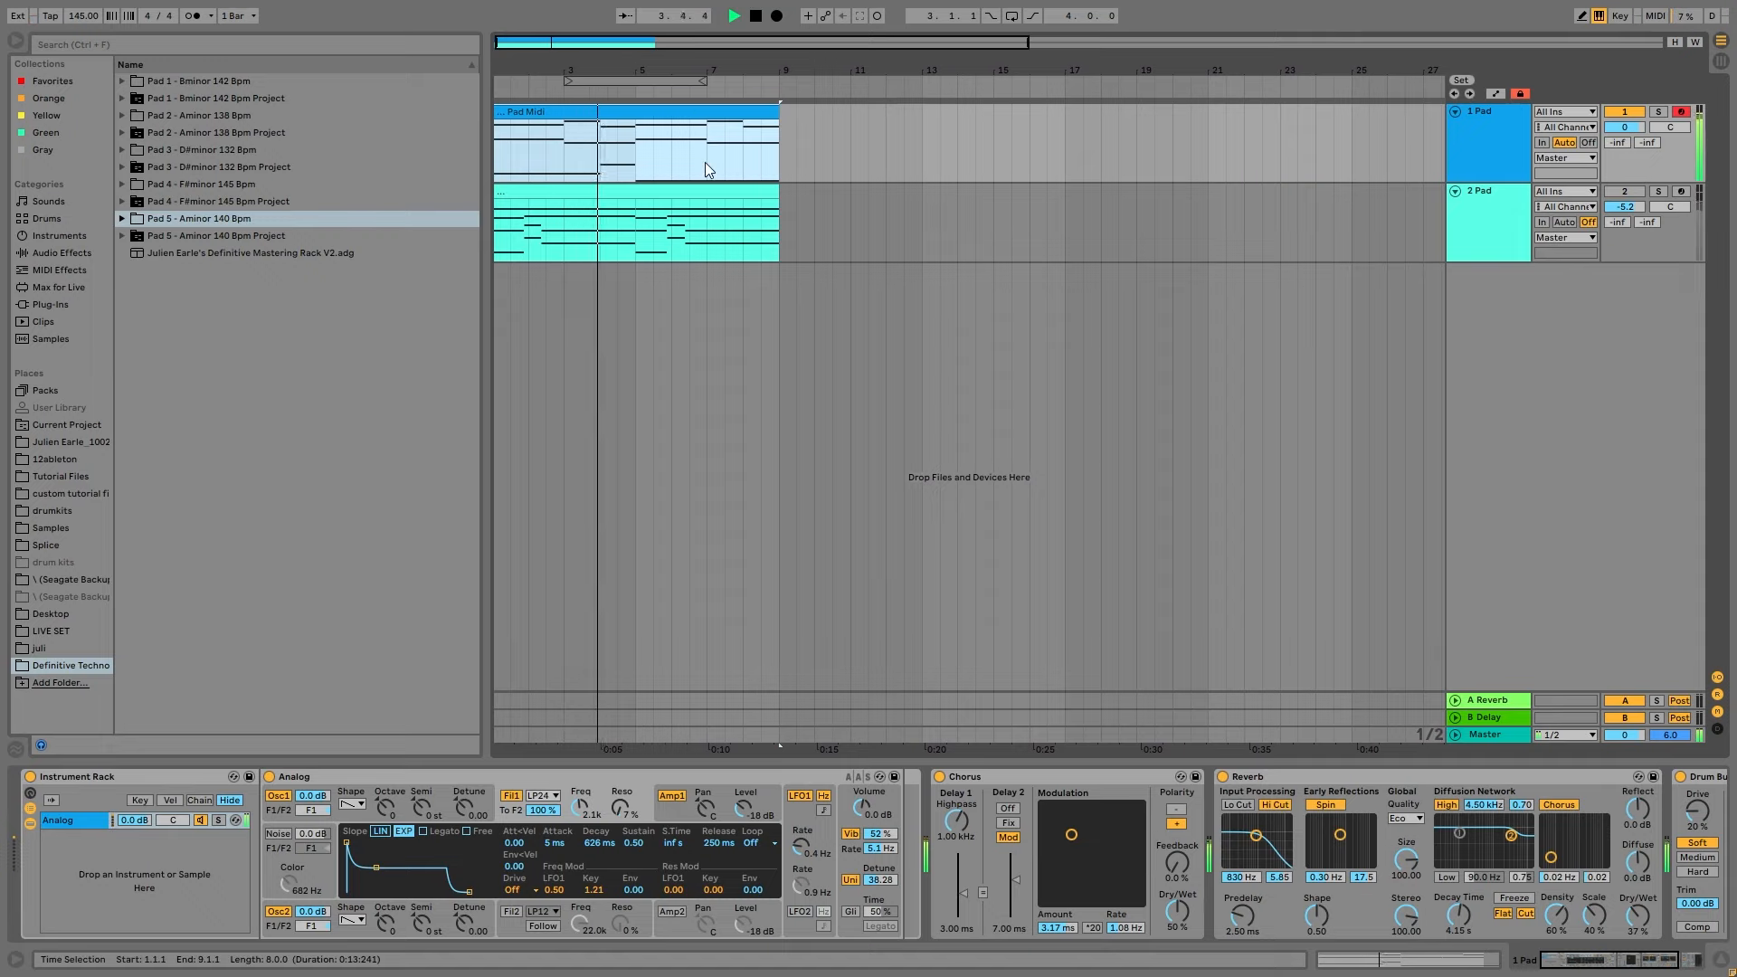
key(space)
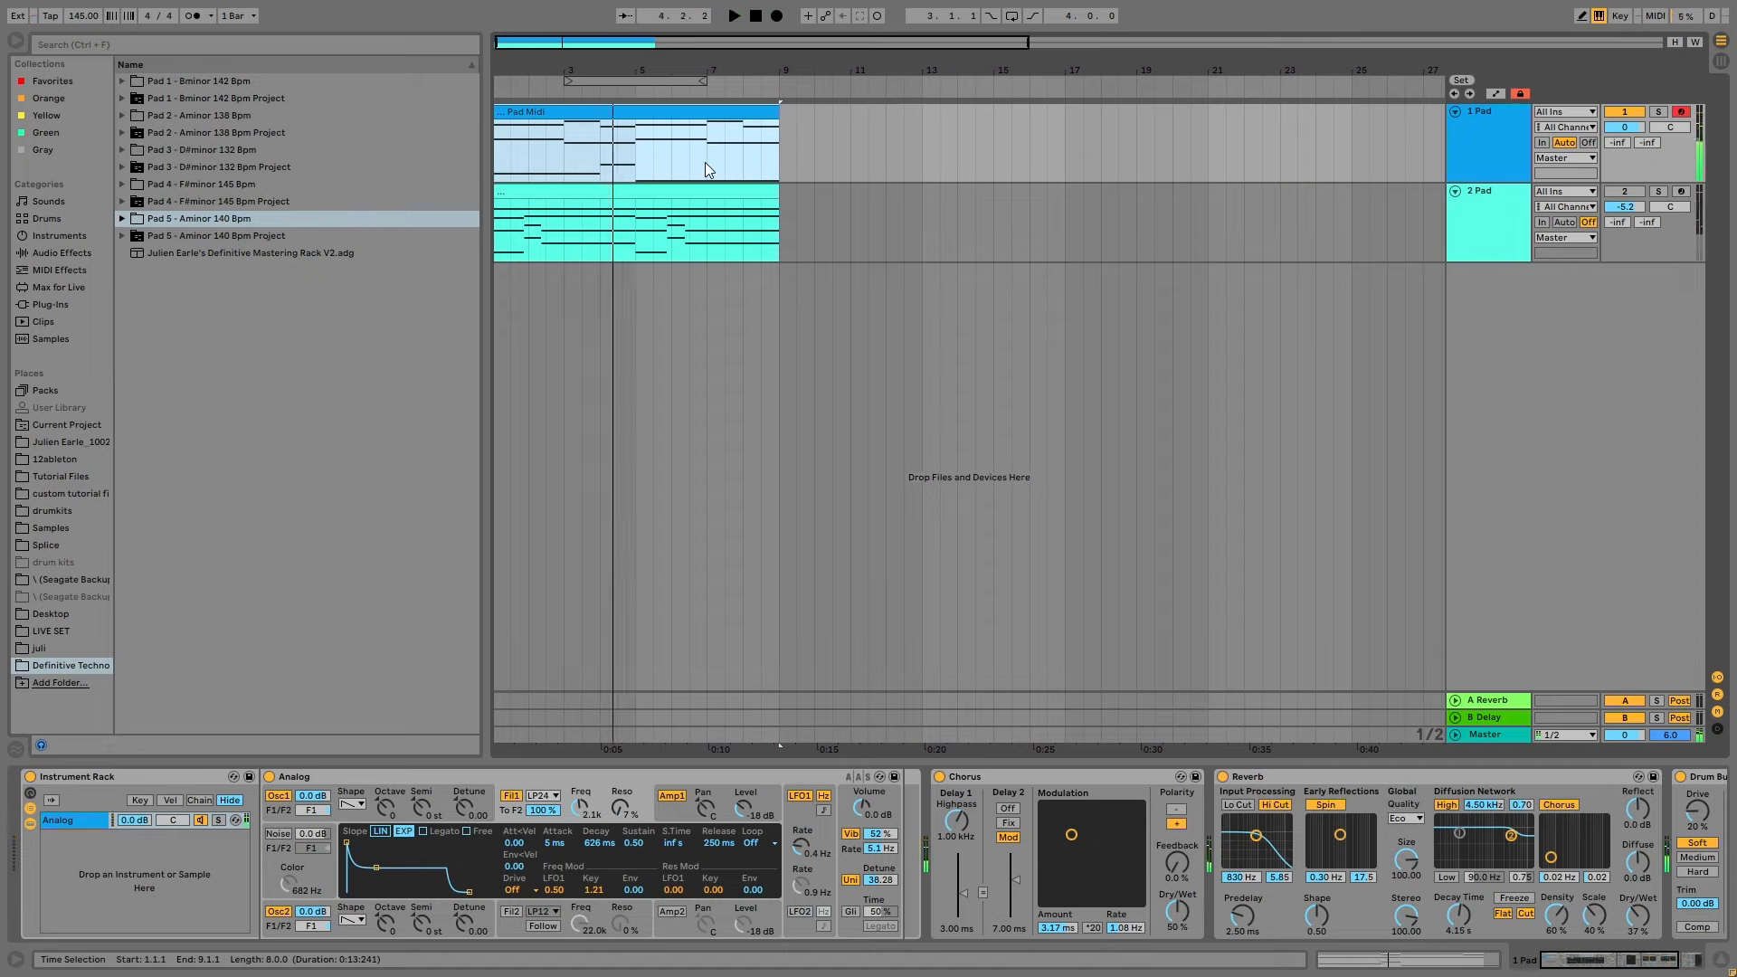
click(607, 884)
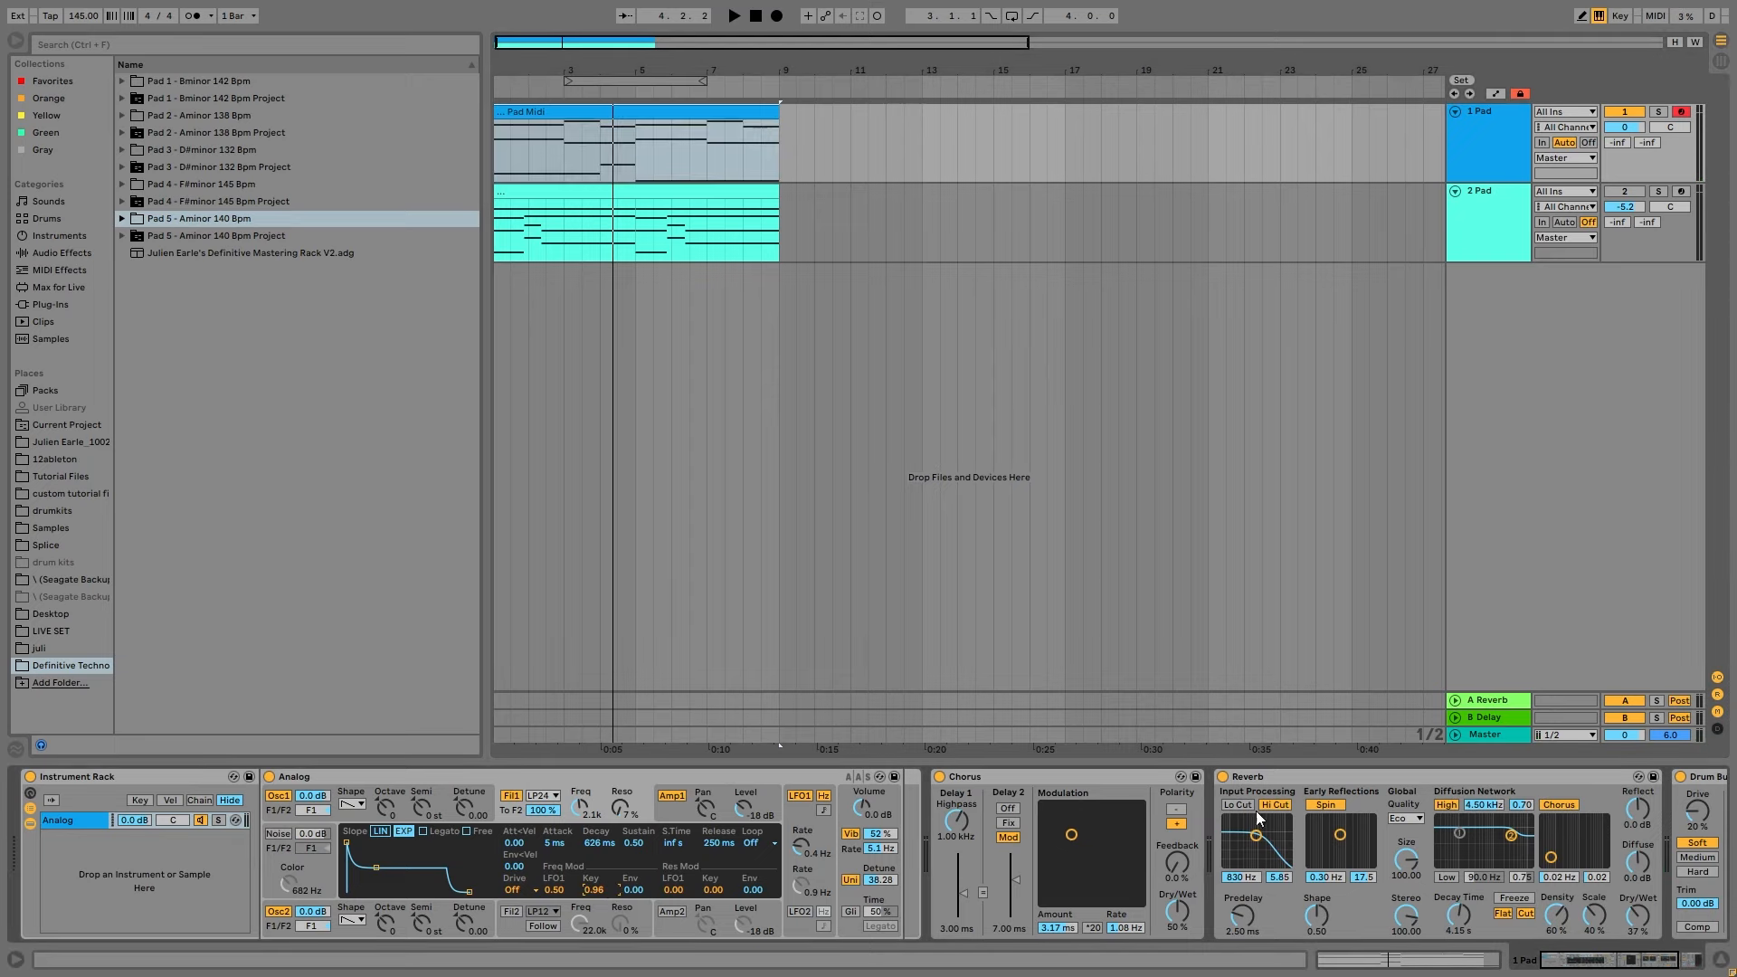
scroll(1256, 810, right, 5)
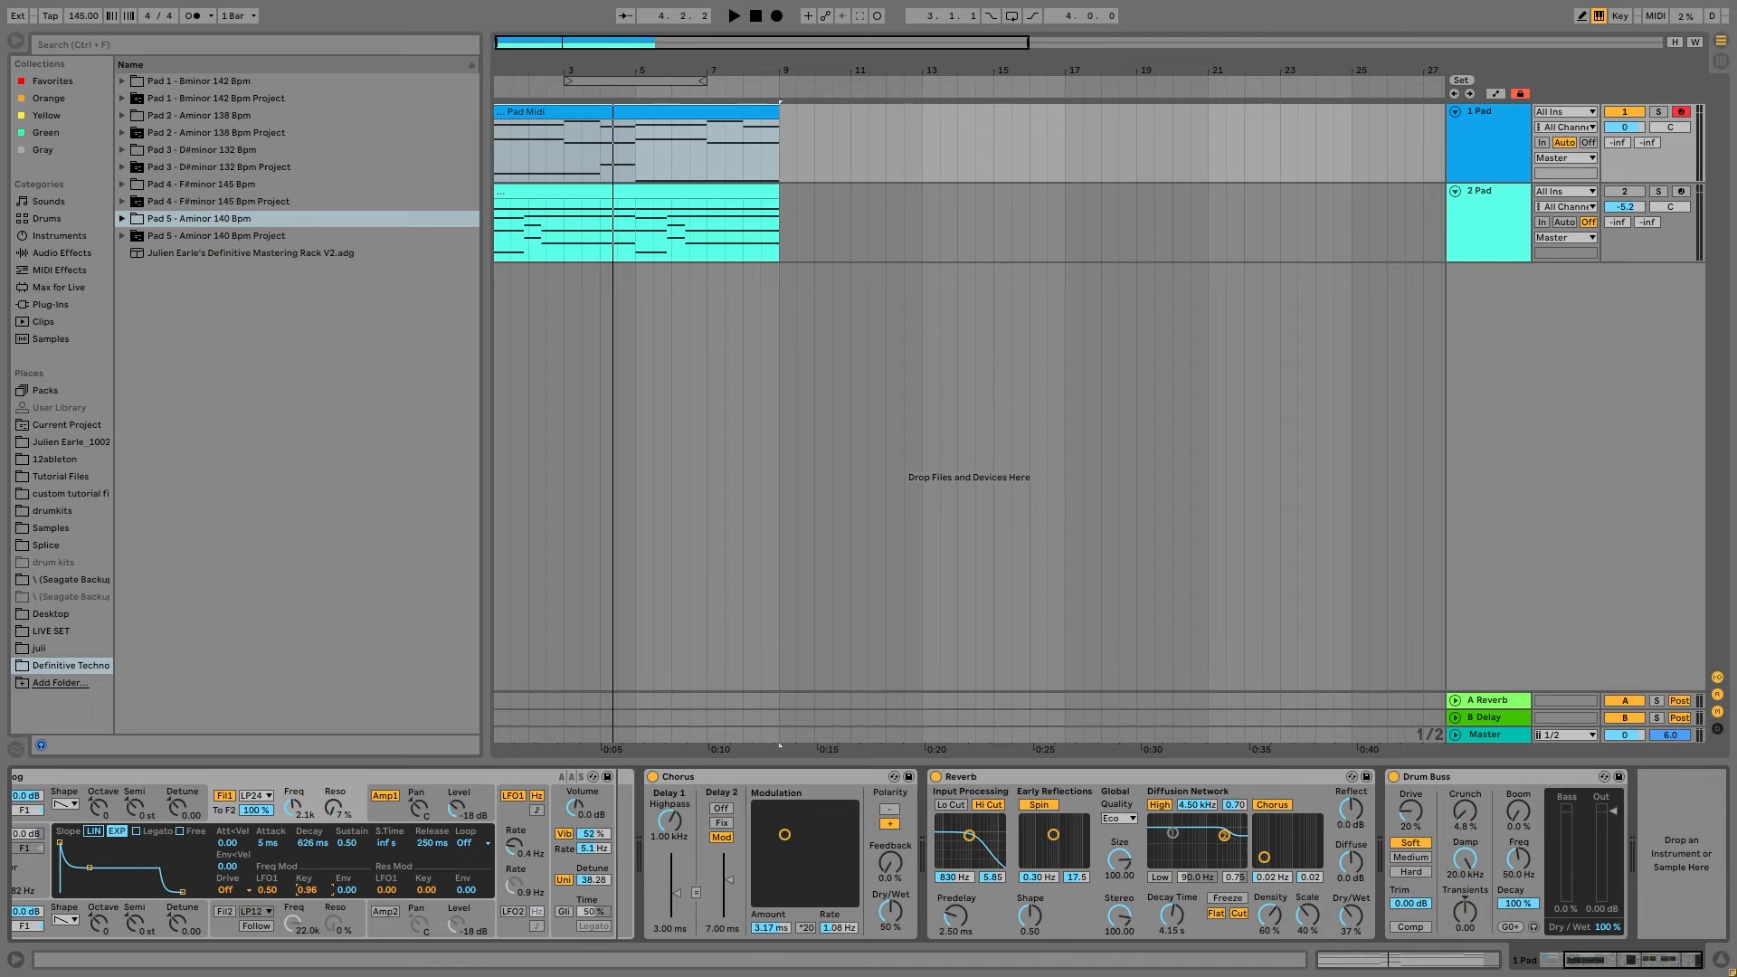
Loop the arrangement over the eight-bar Pad Midi clip, starting at 1.1.1.
drag(593, 68, 600, 153)
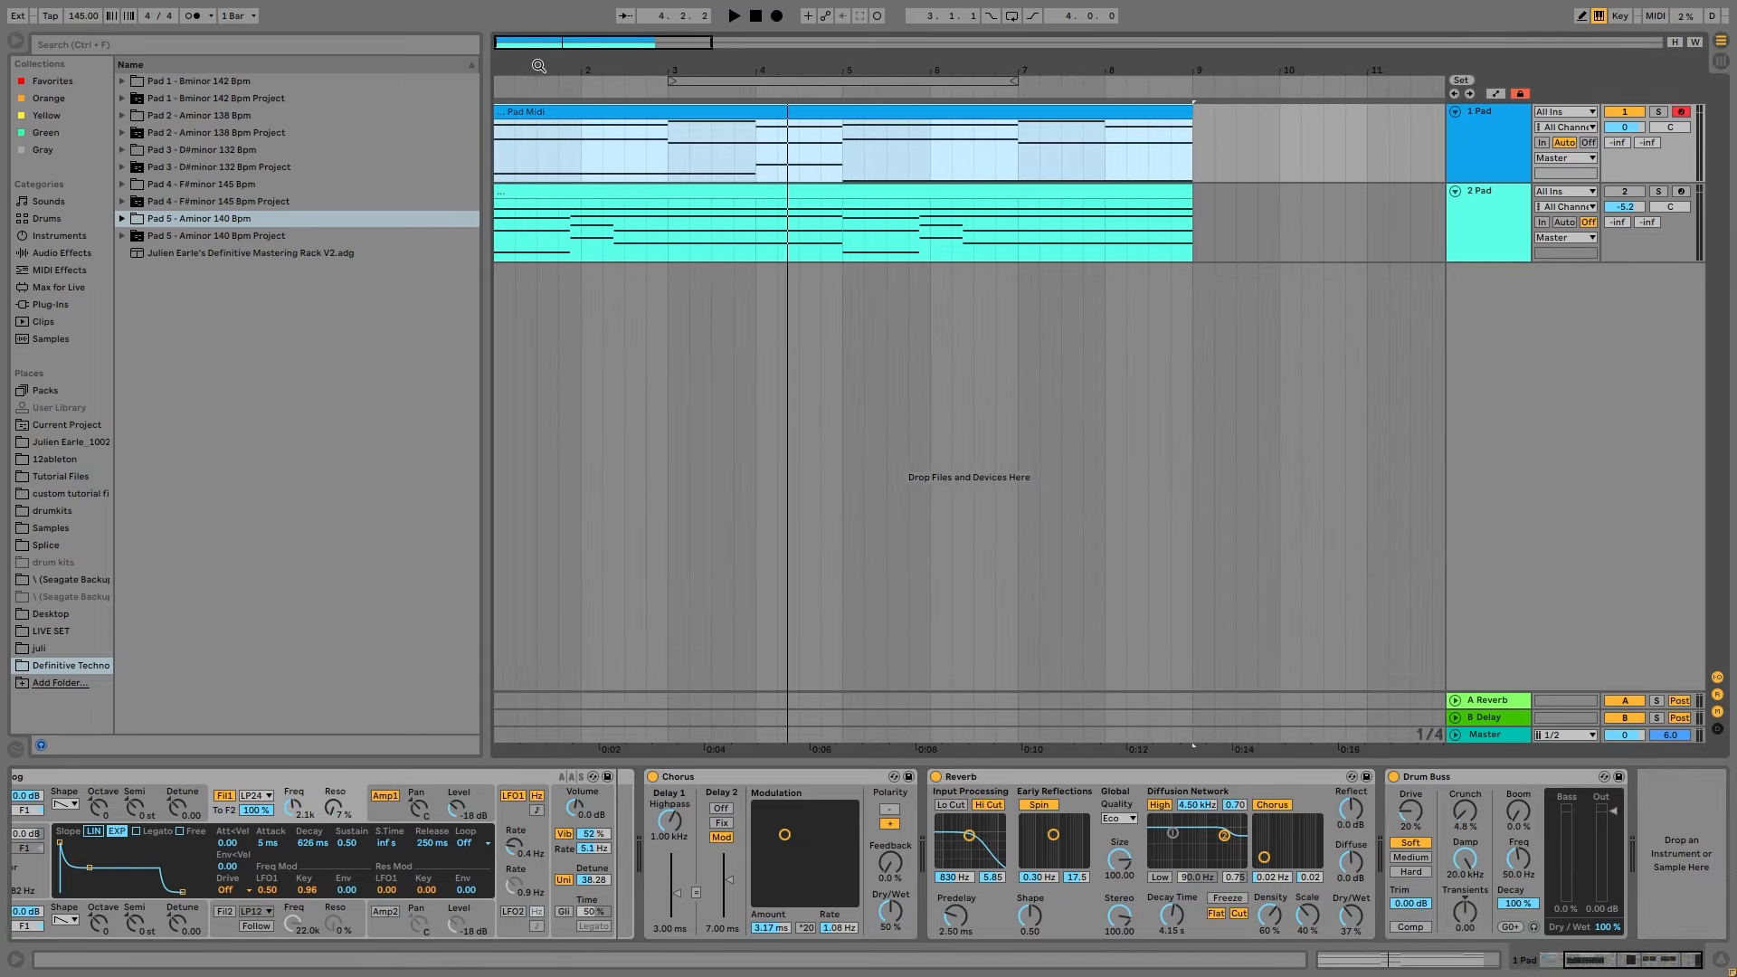
drag(538, 66, 539, 53)
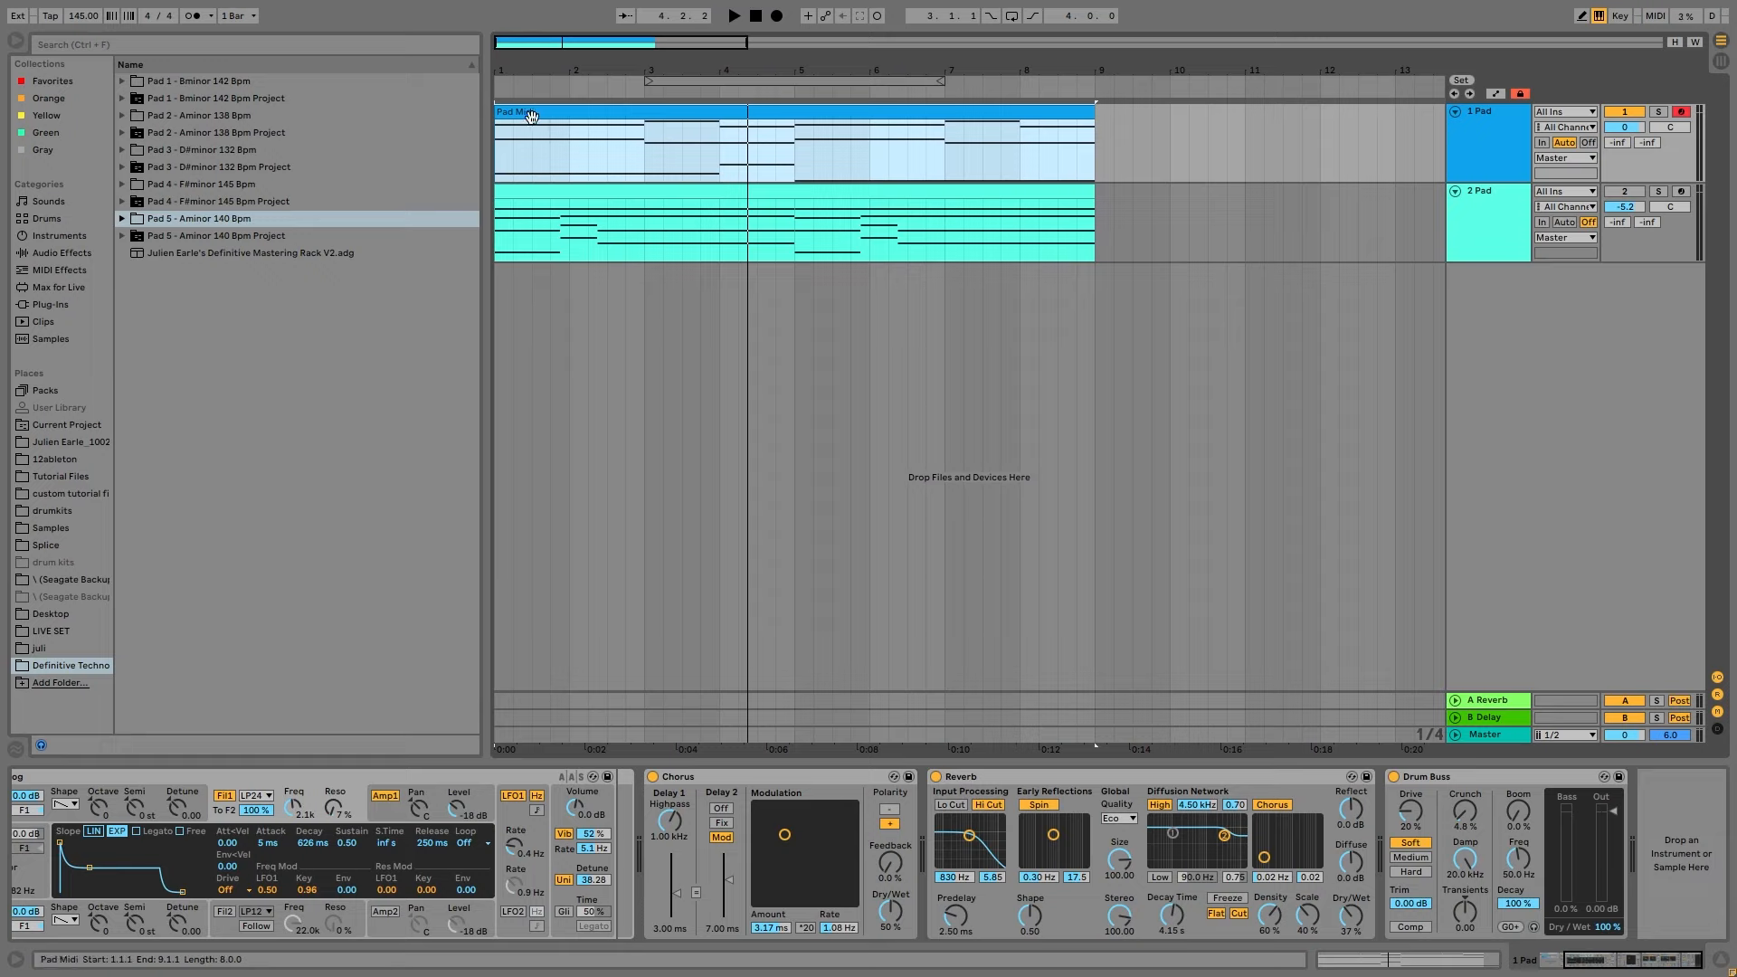
key(ctrl+l)
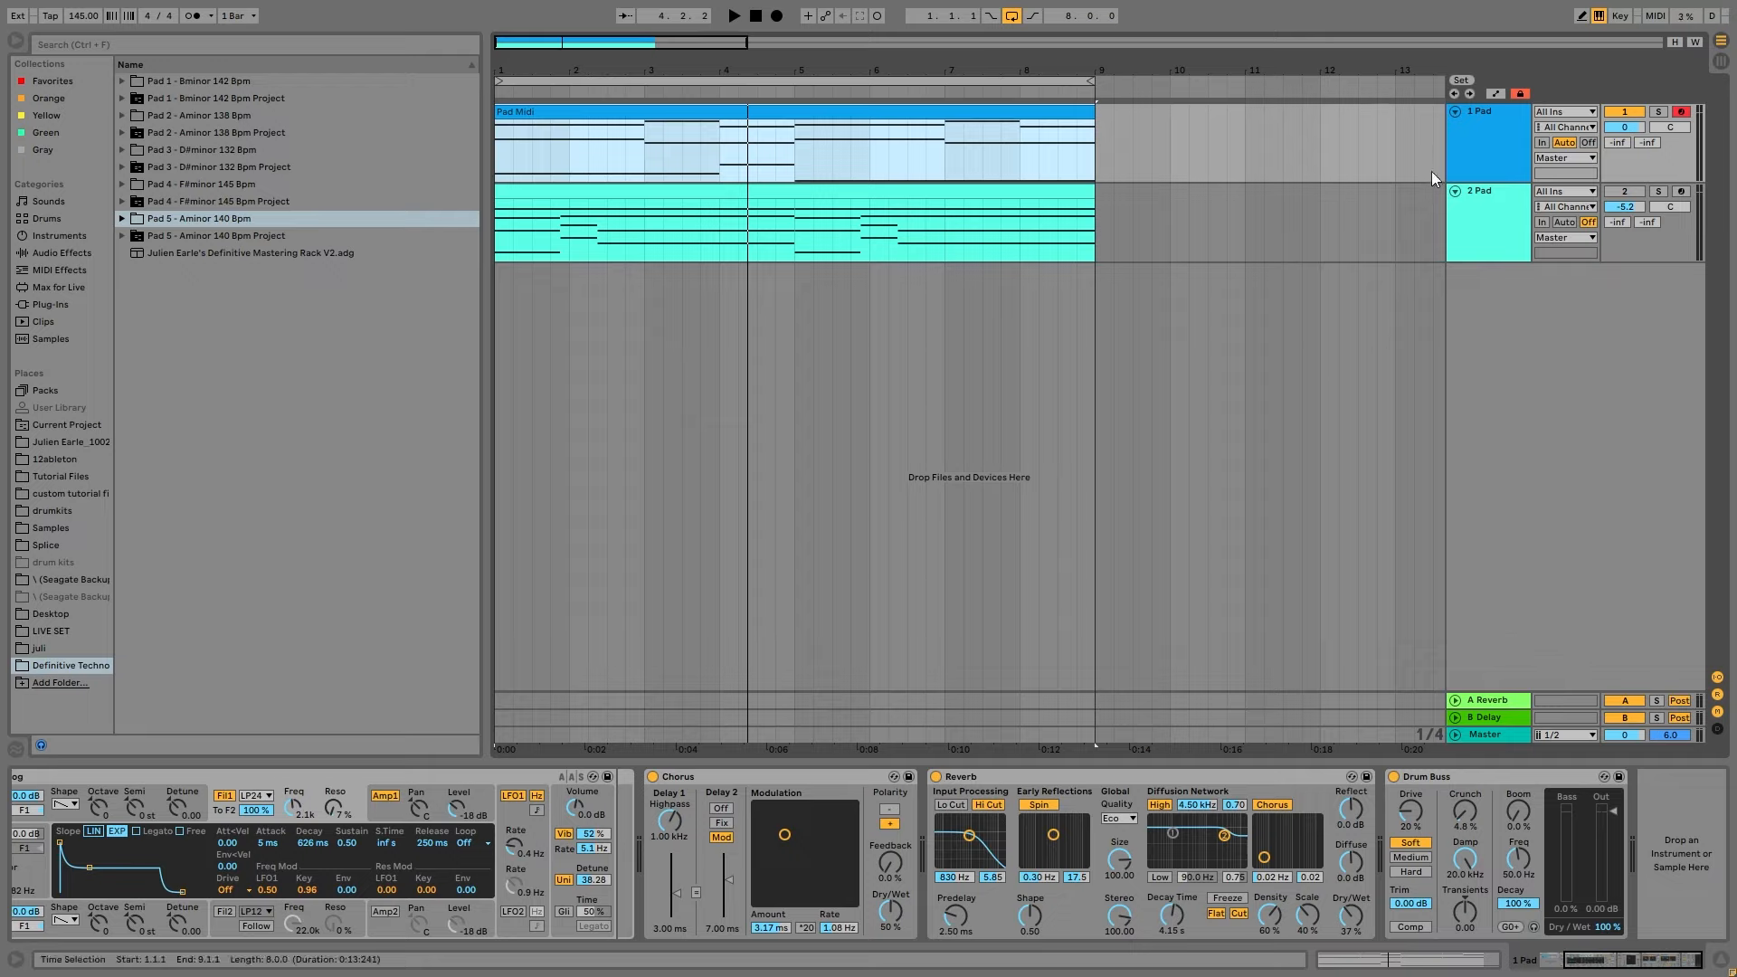
Deactivate the 1 Pad track, activate 2 Pad, and open its MIDI clip and play it from the start.
click(1622, 116)
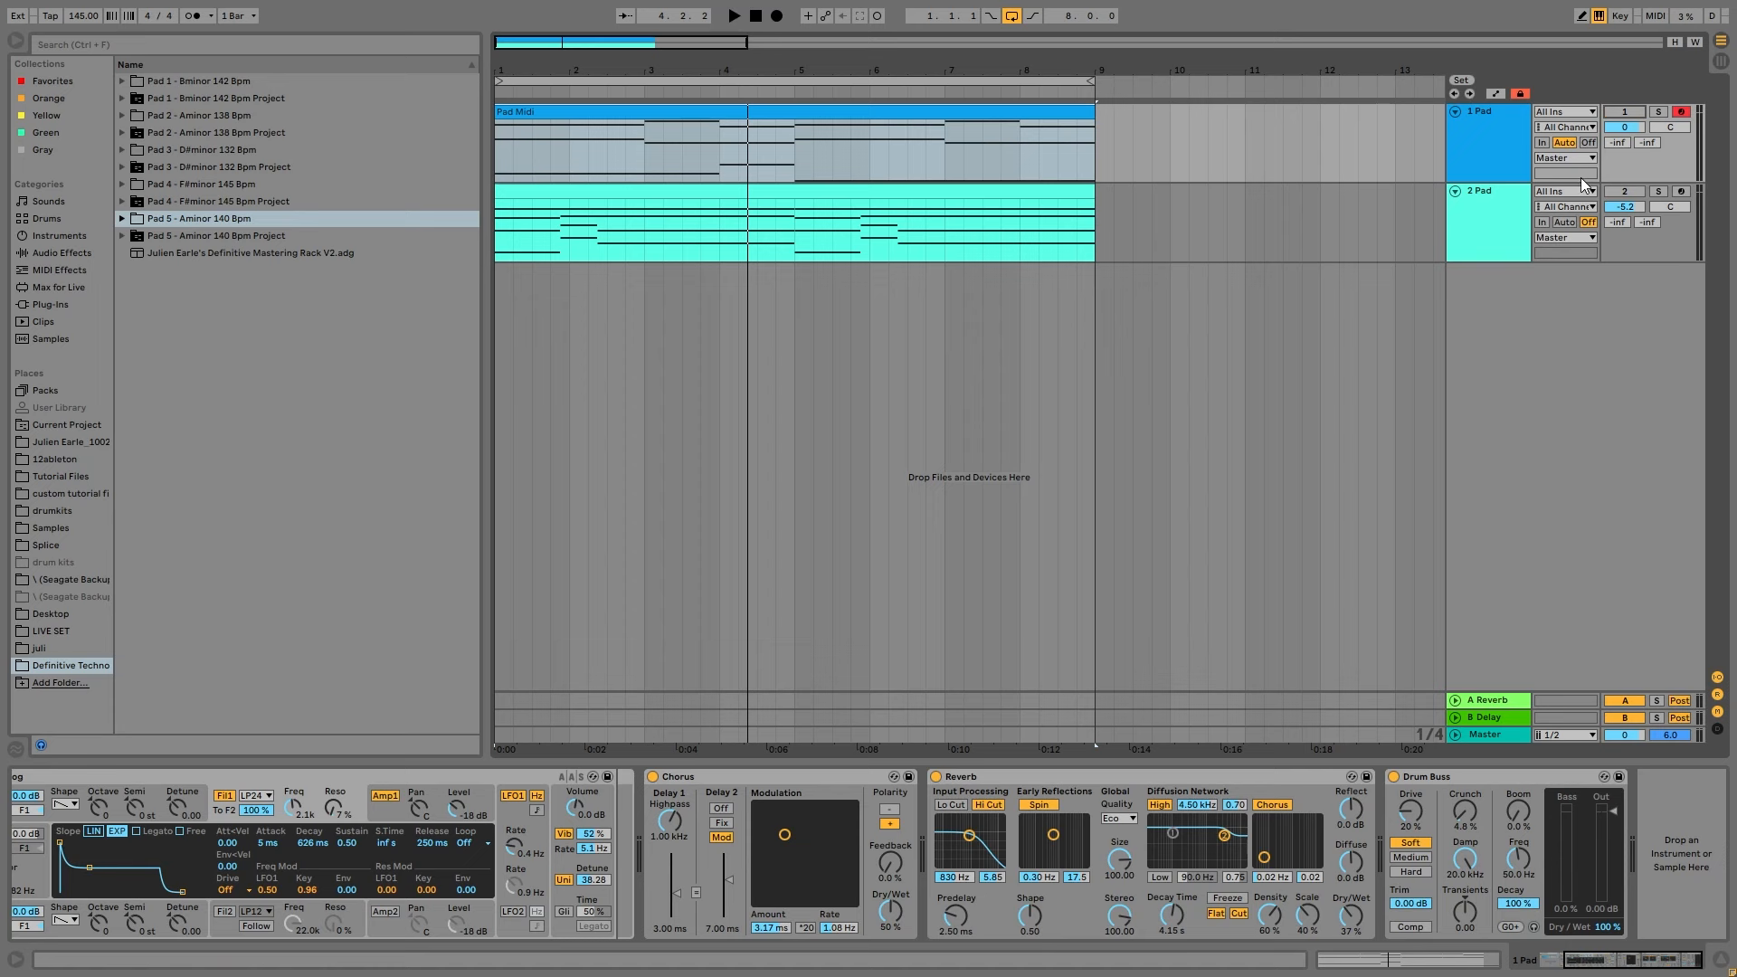
double_click(709, 191)
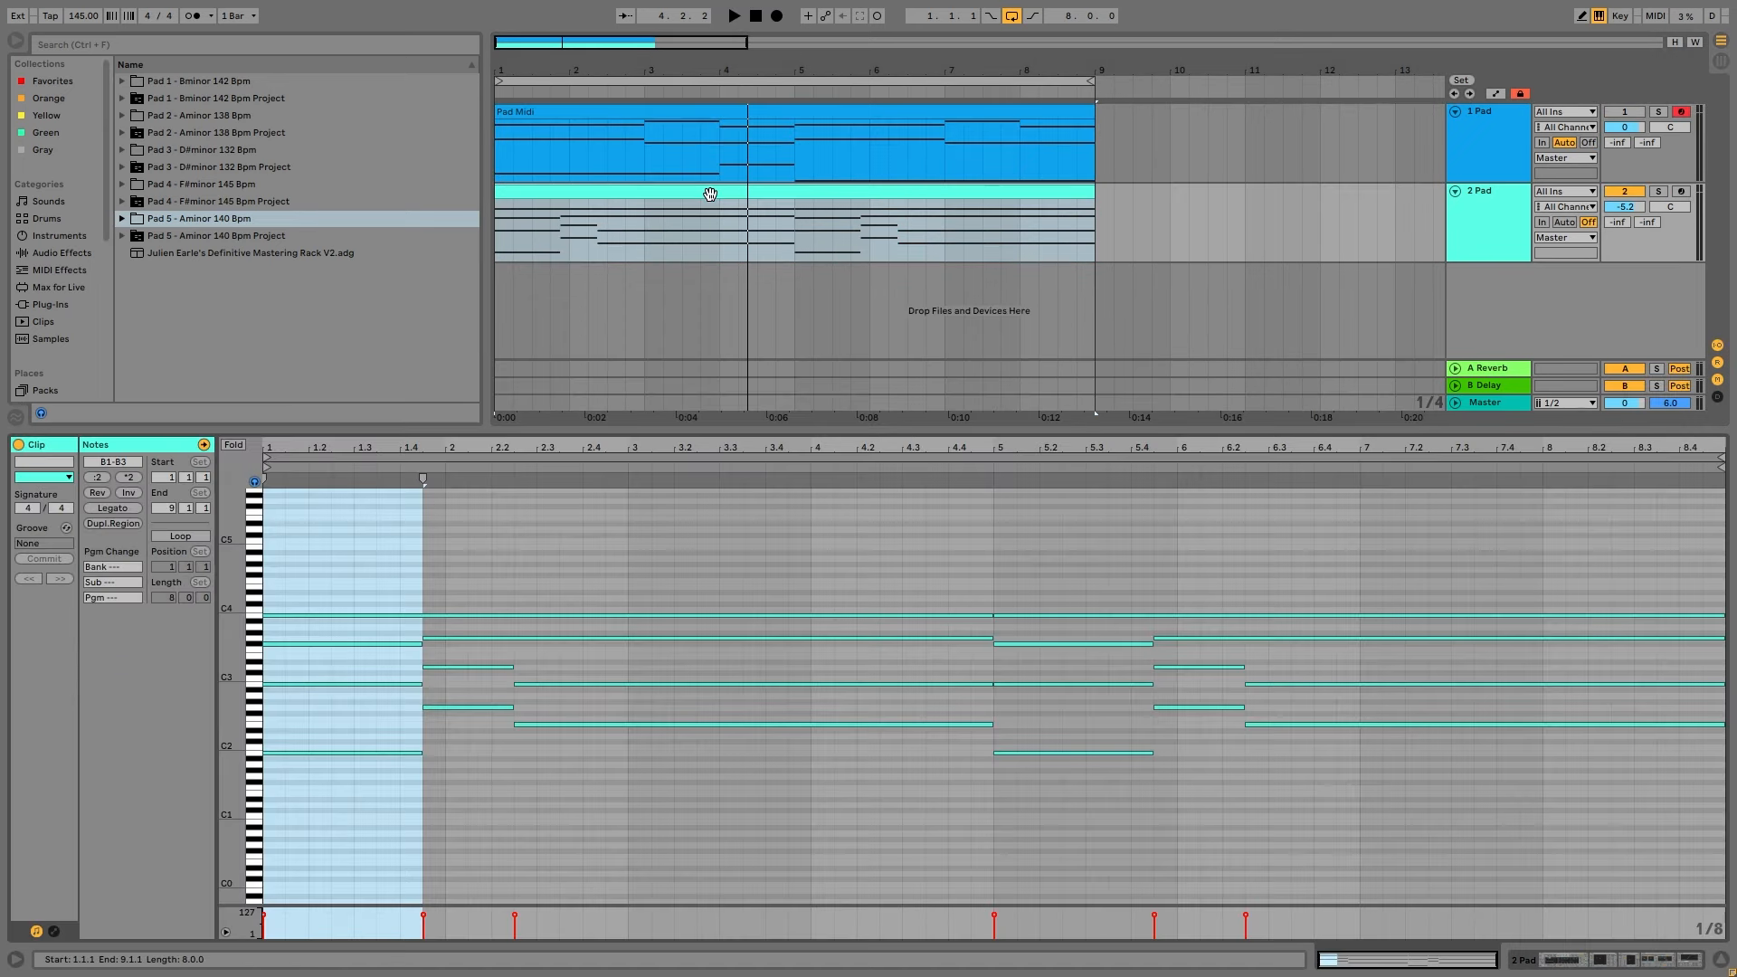
key(space)
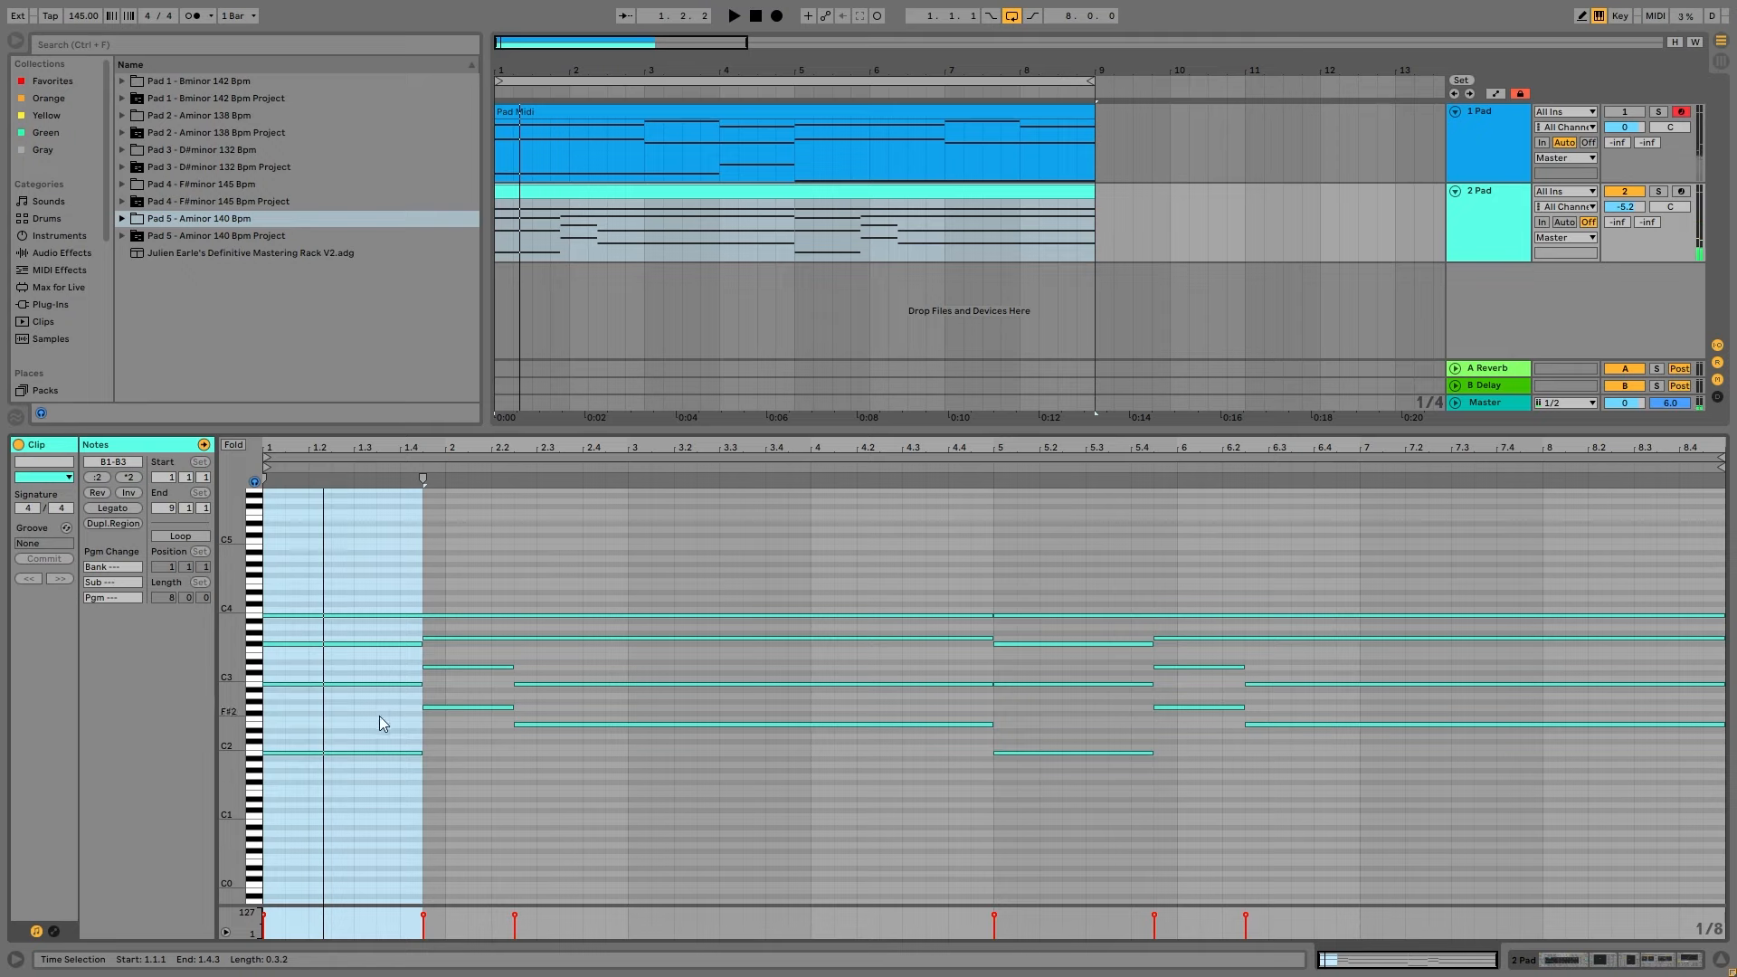
Examine the lowest notes of the 2 Pad clip chord by chord across bars 1 to 8, and play the clip.
click(387, 753)
click(464, 707)
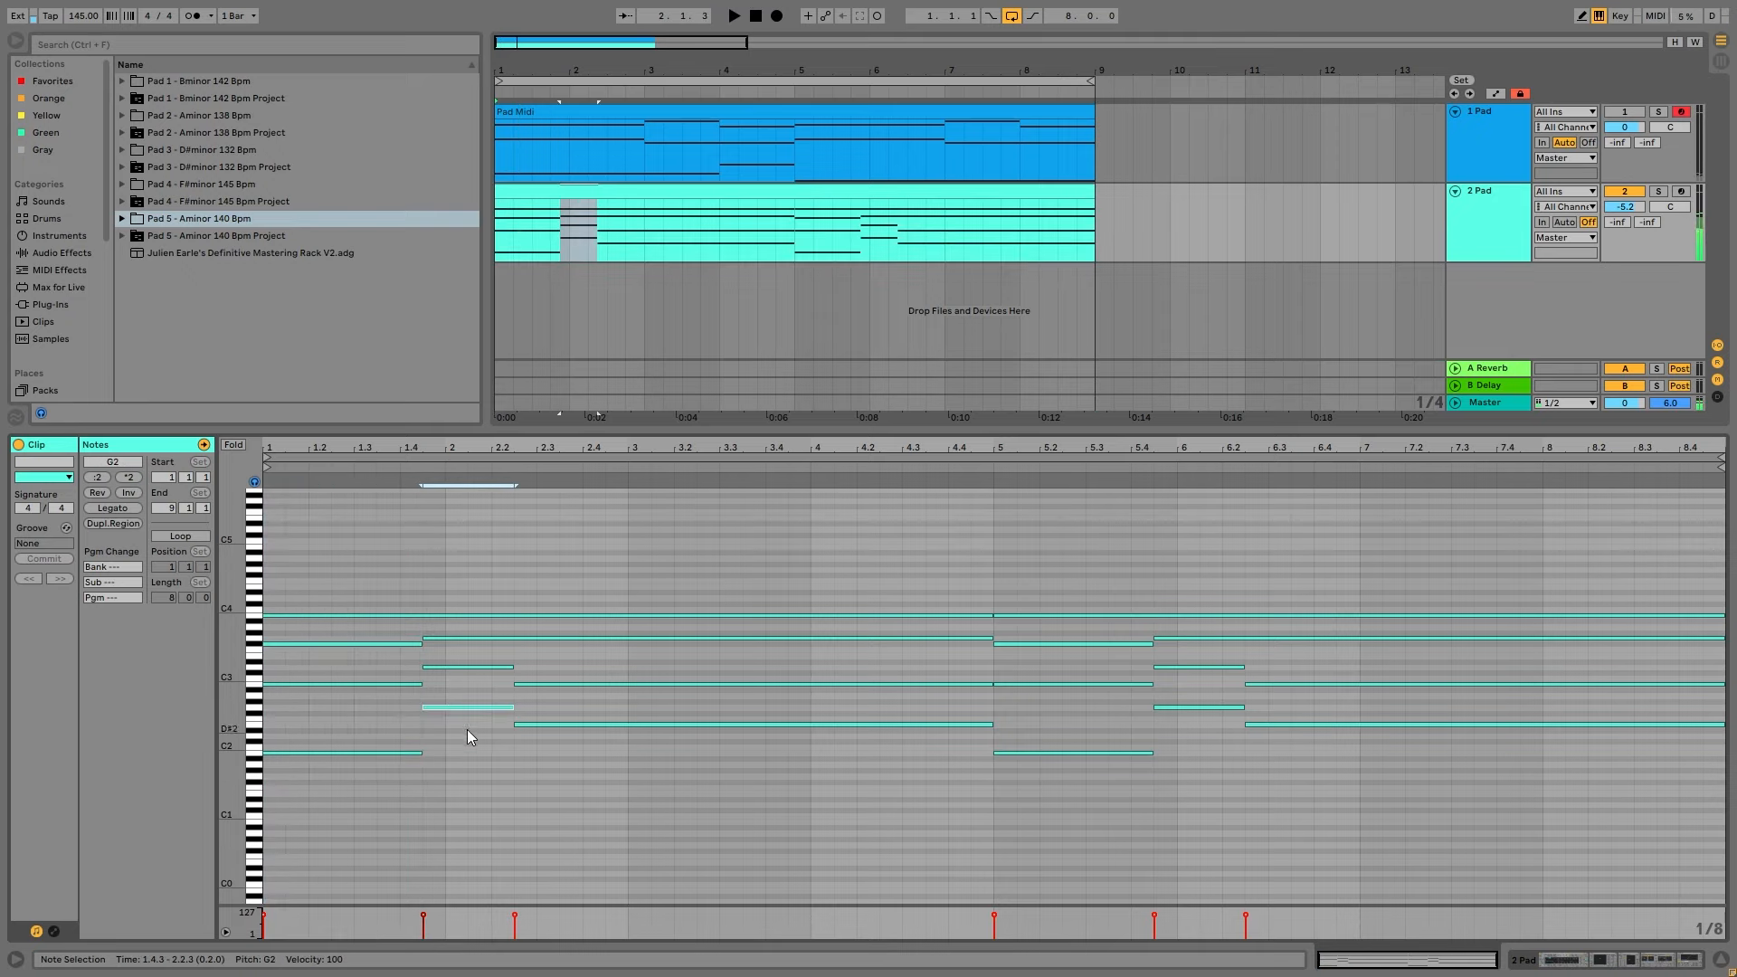
click(532, 724)
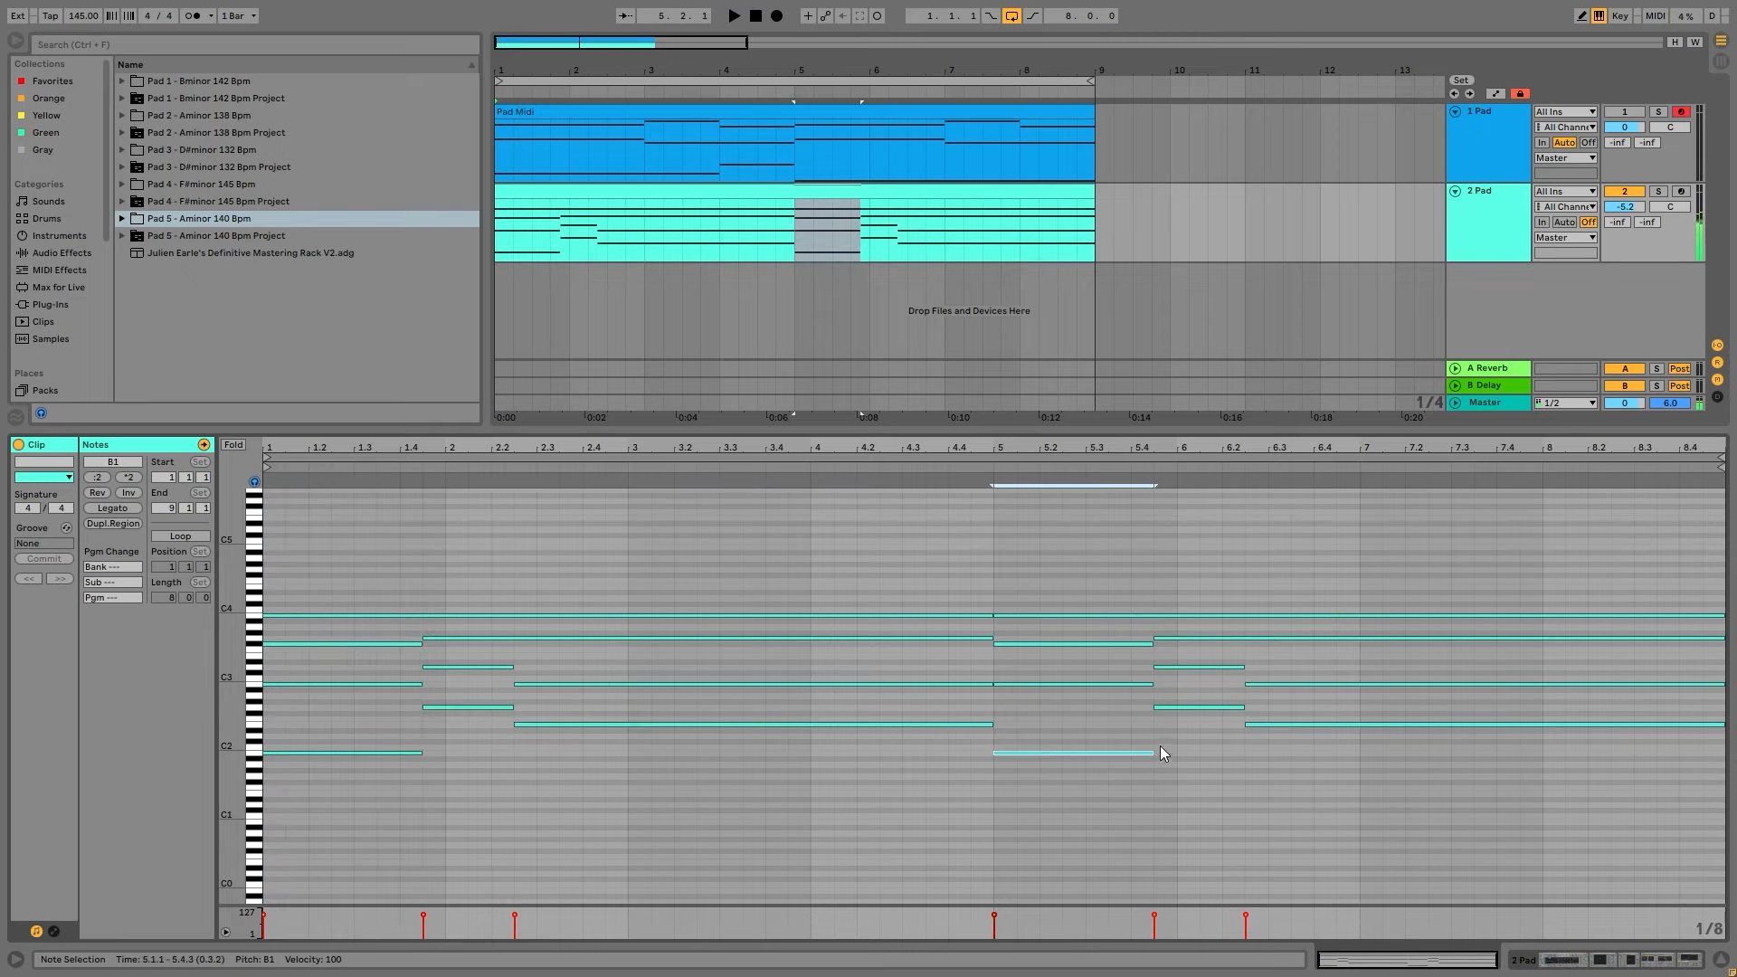
drag(1160, 746, 1272, 753)
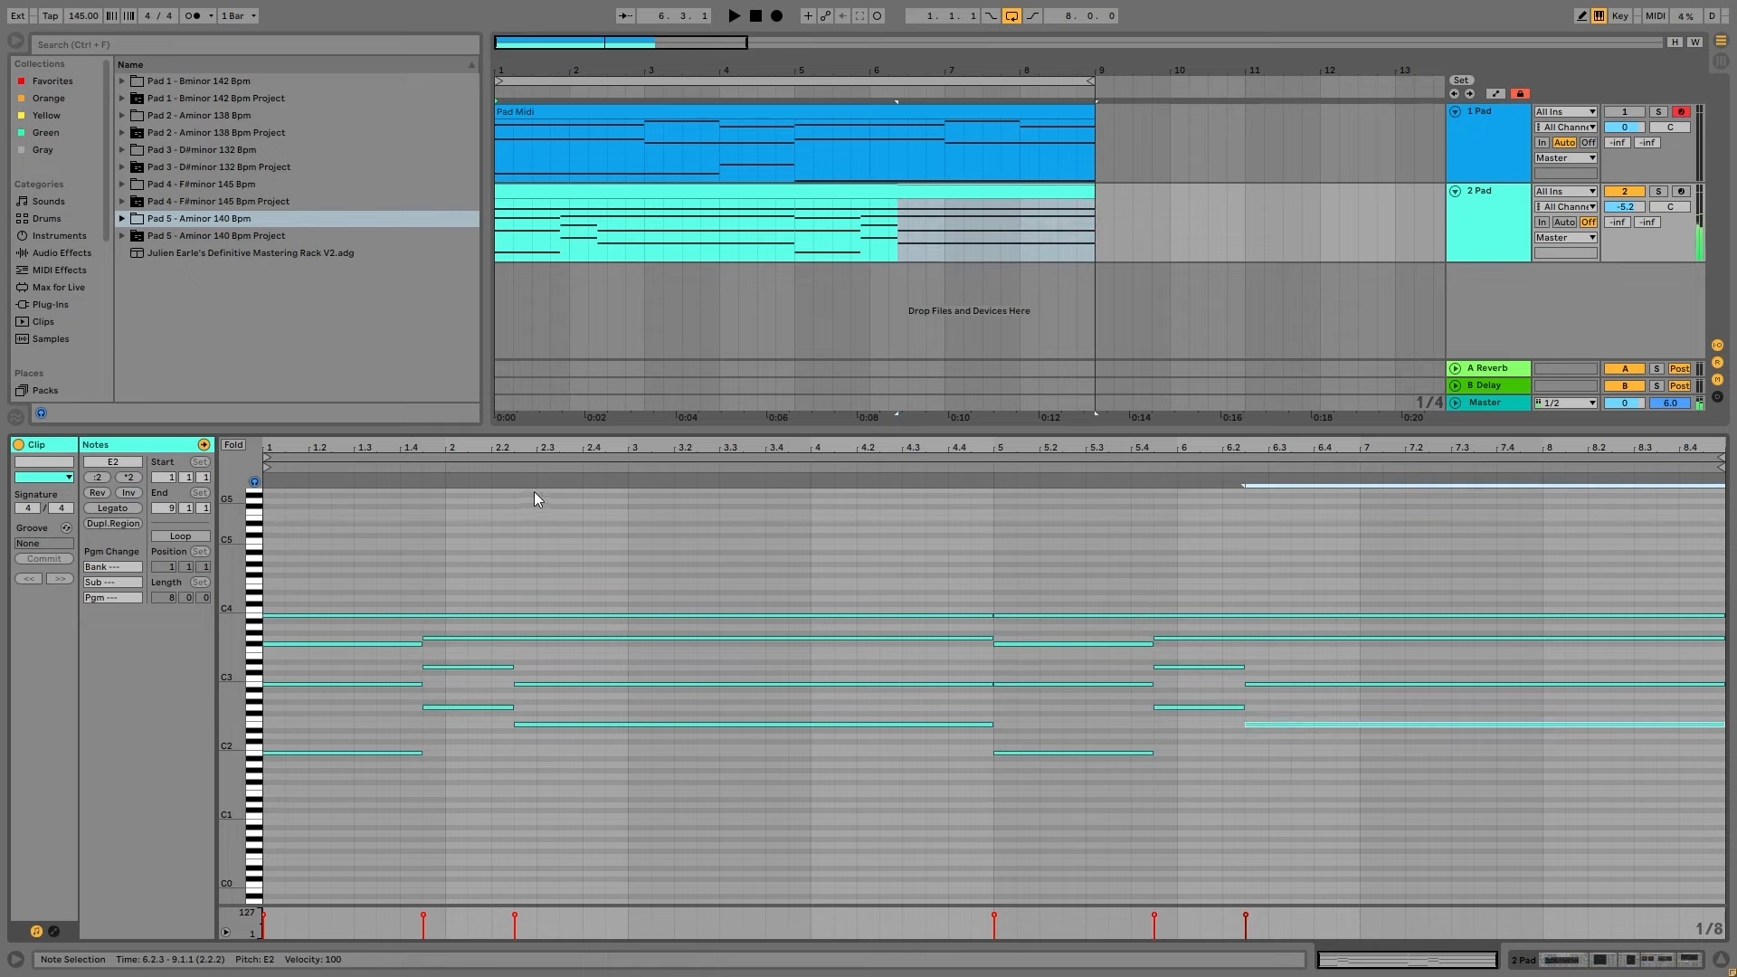
drag(384, 728, 395, 796)
drag(439, 719, 578, 768)
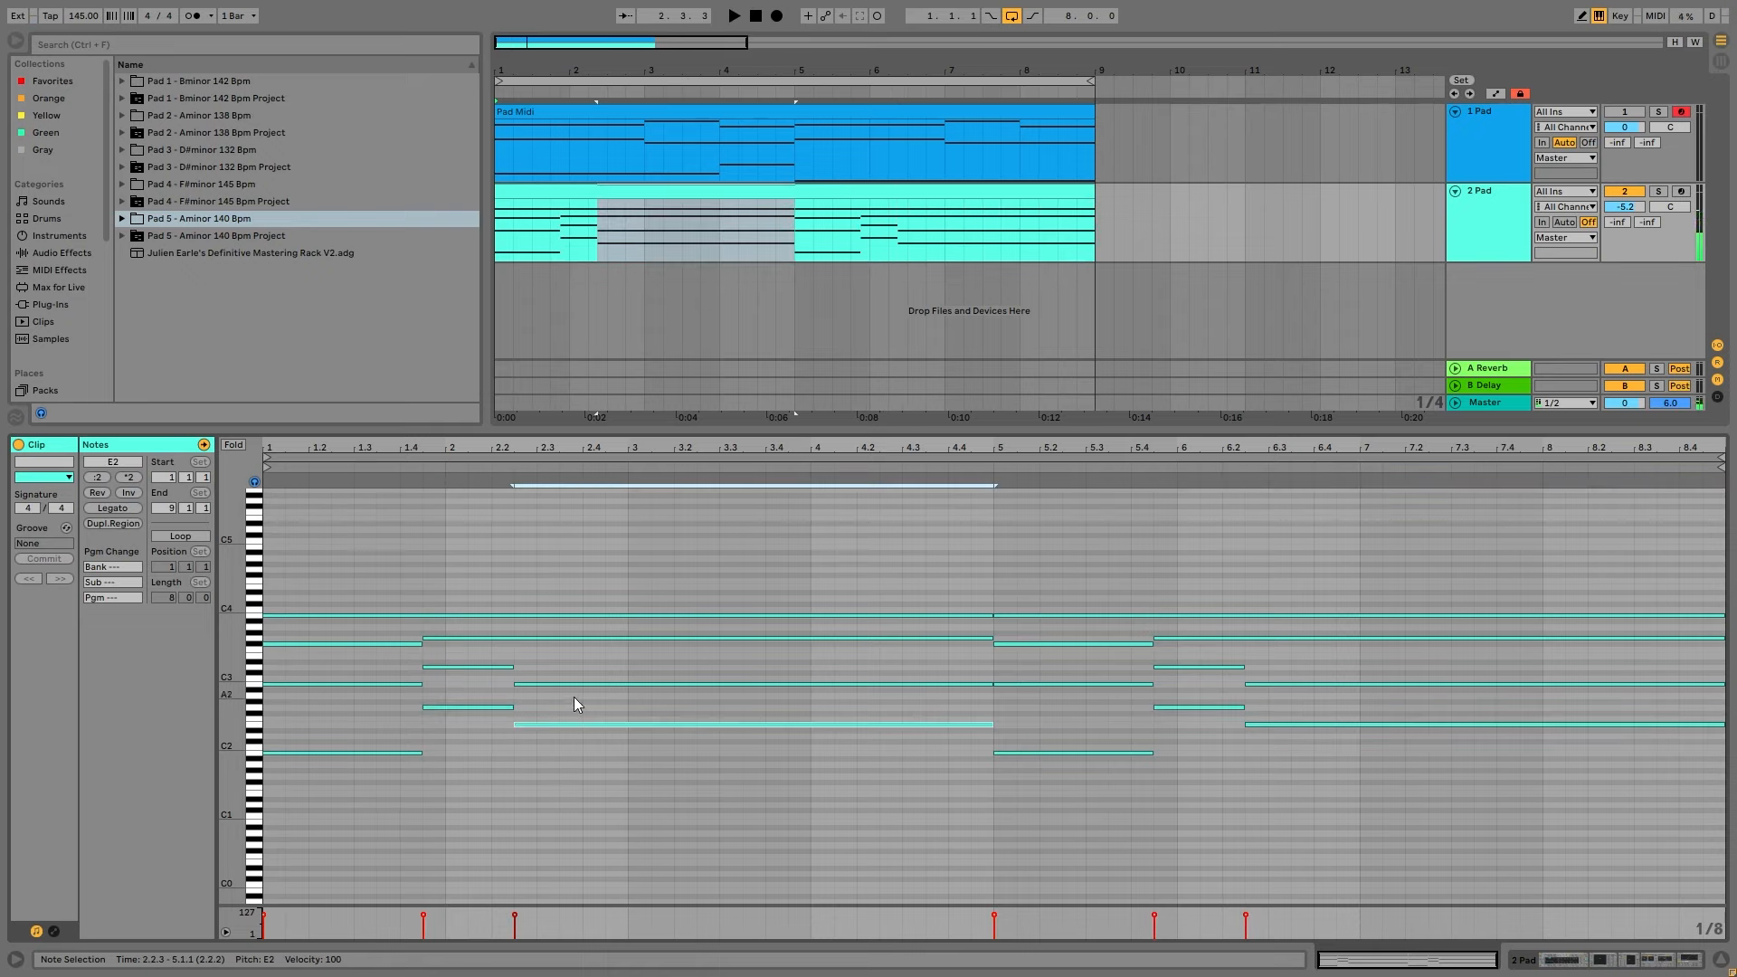
key(space)
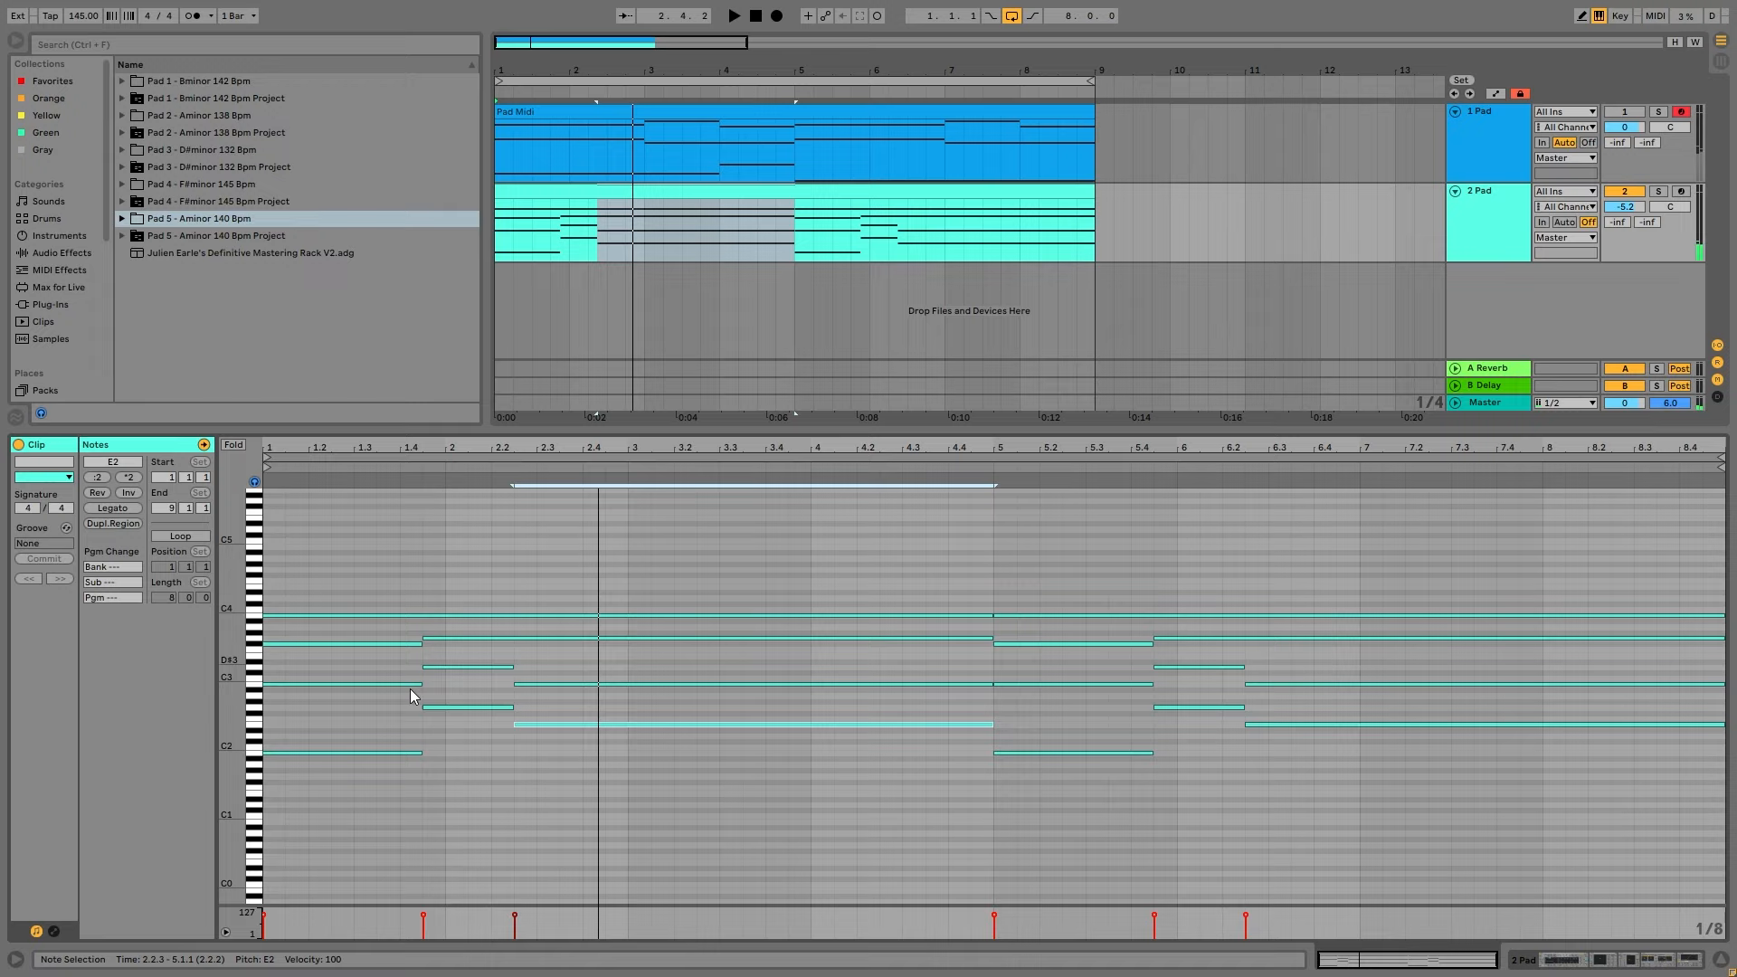
Examine the three upper note lines of the 2 Pad clip, from the C3 region up to the held top note, and play them.
click(355, 737)
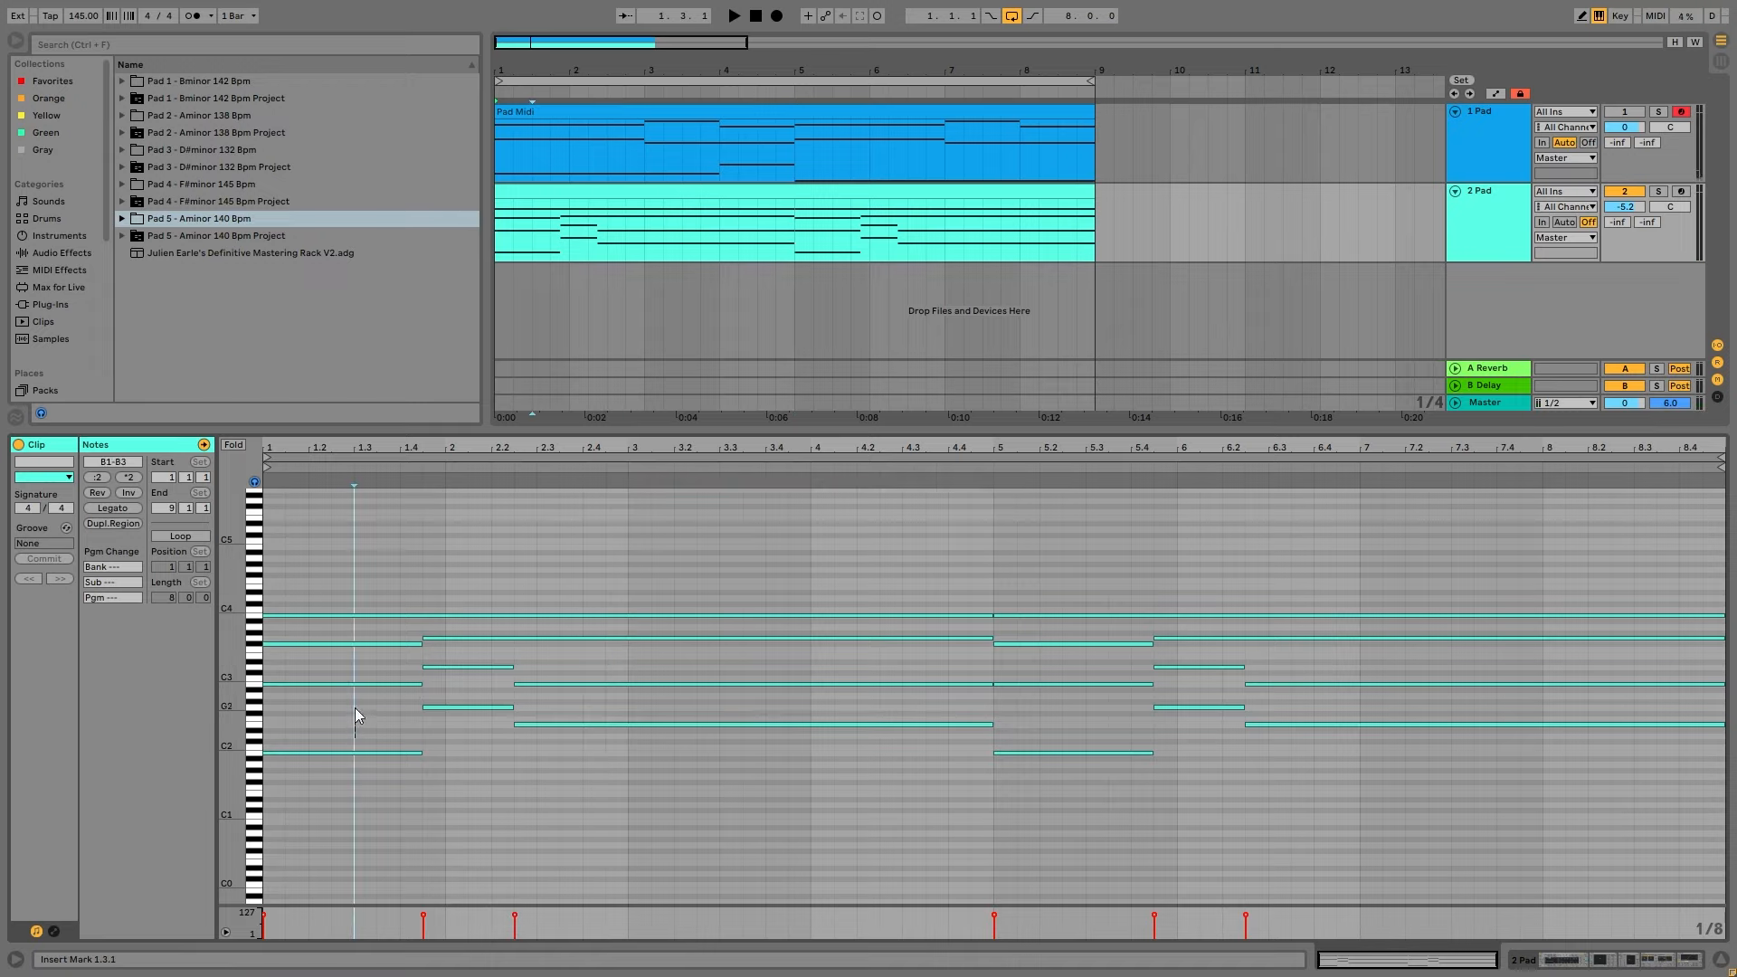
click(361, 681)
click(478, 669)
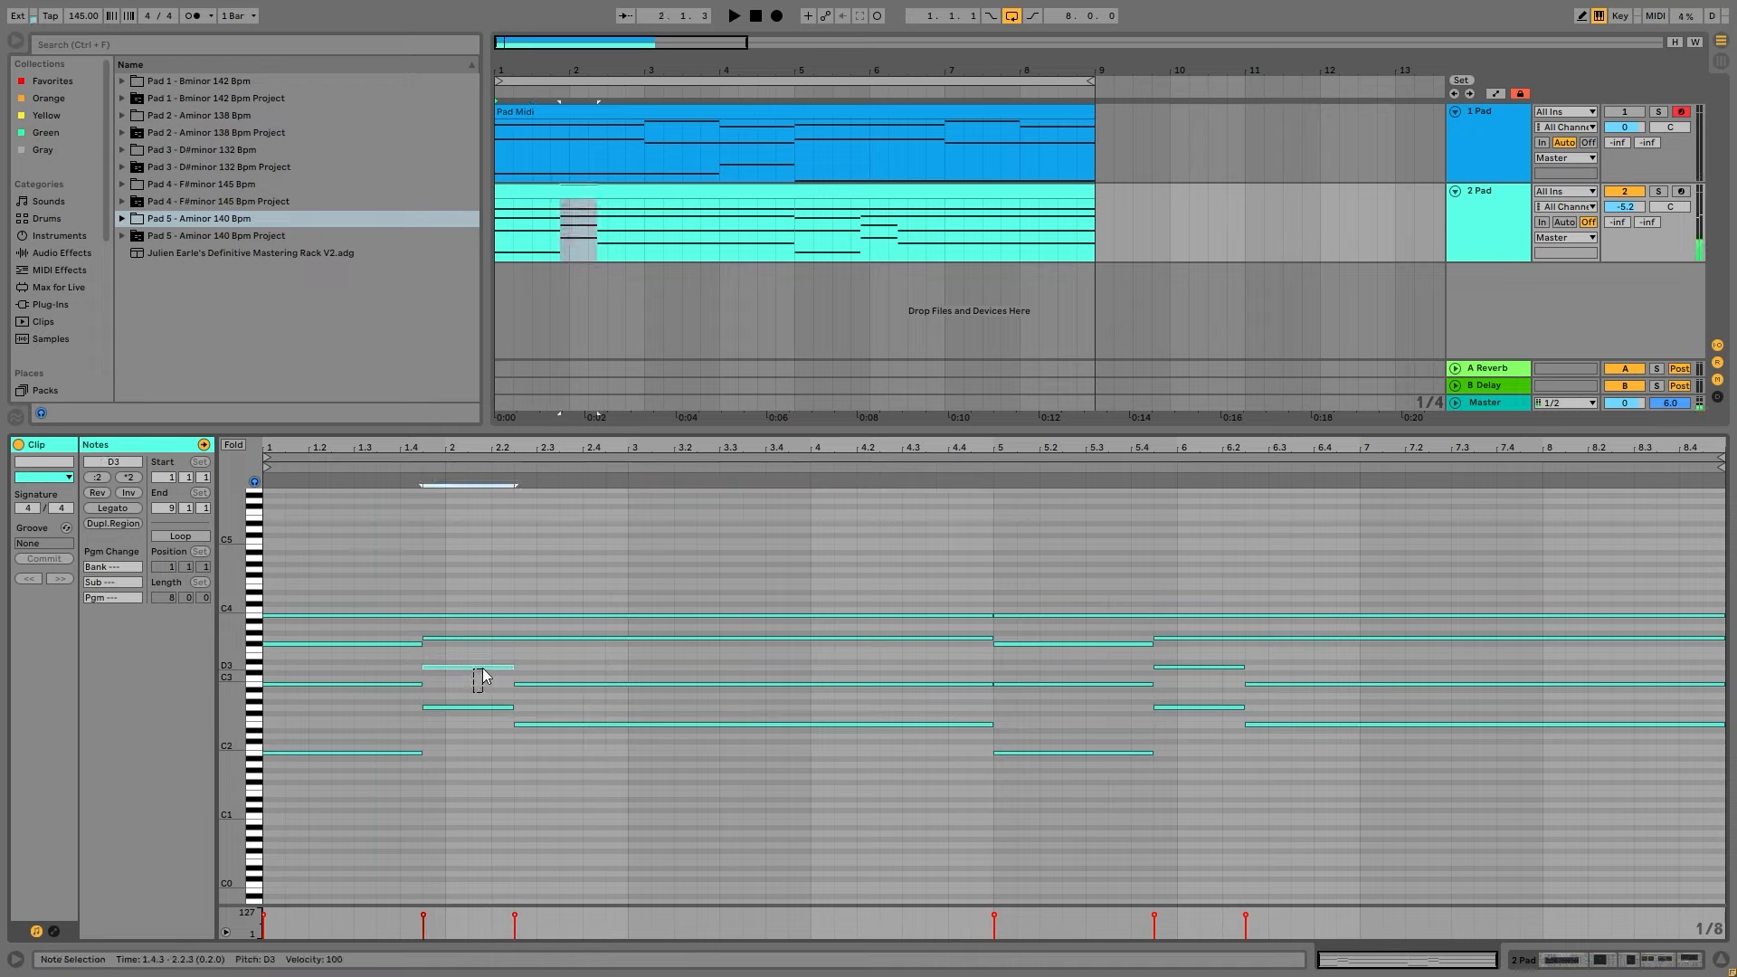
drag(537, 655, 554, 686)
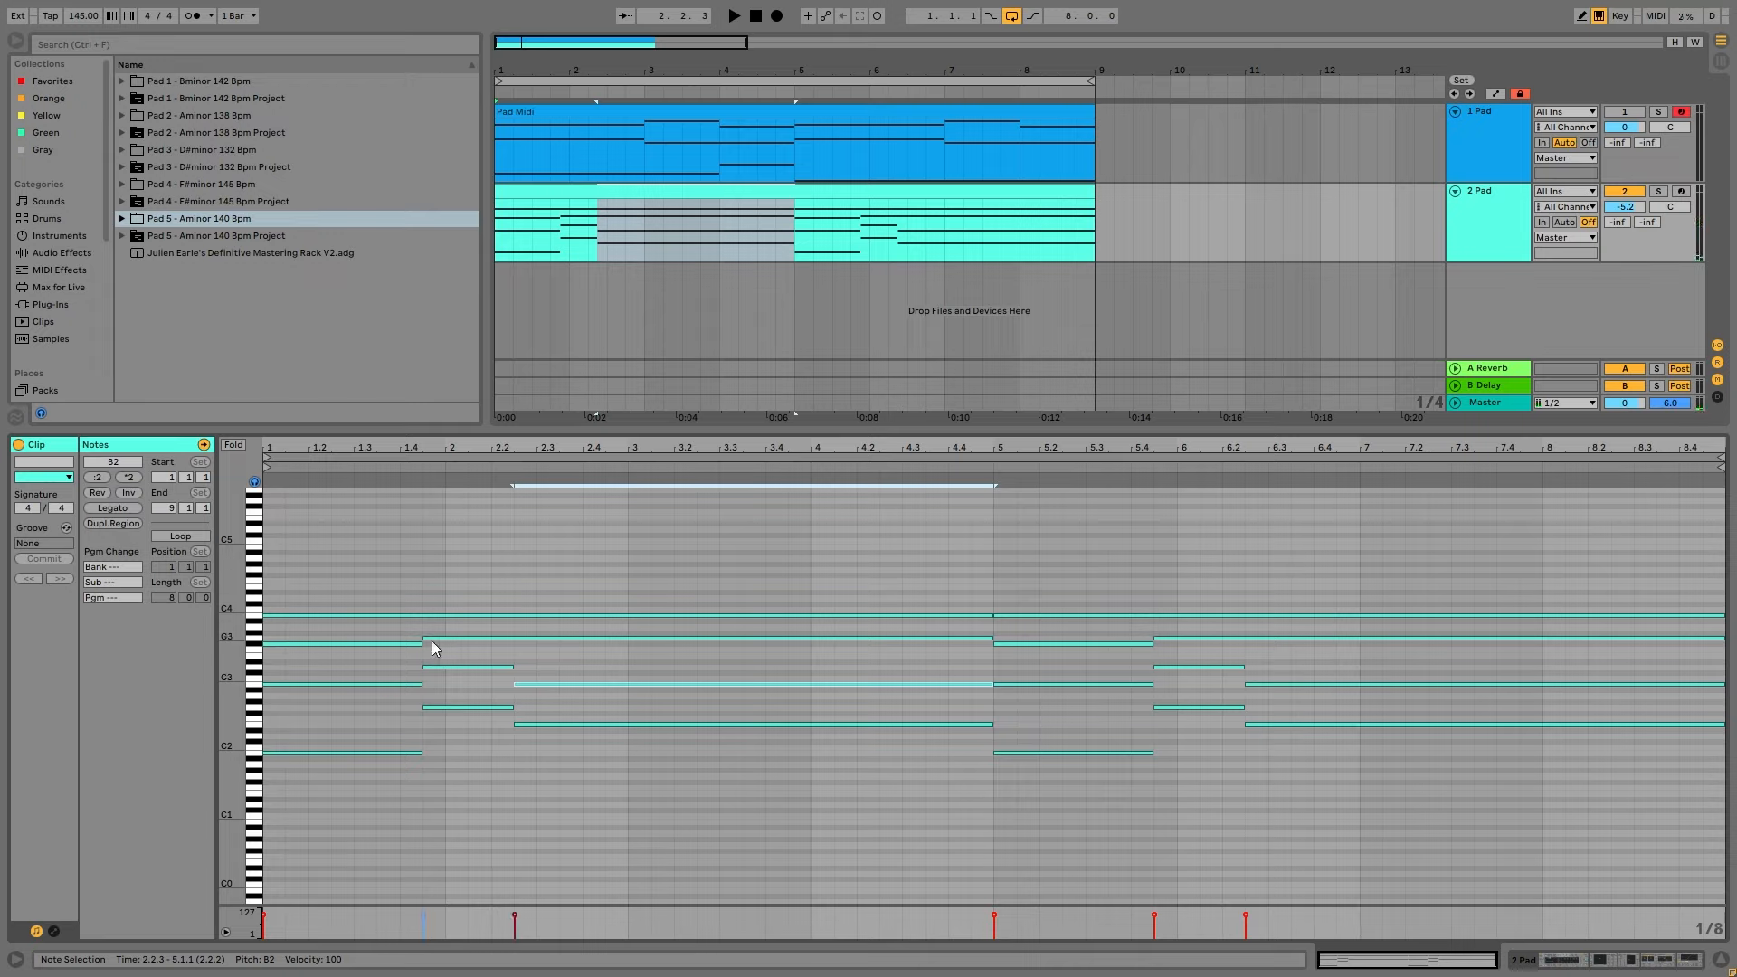
click(377, 668)
click(372, 642)
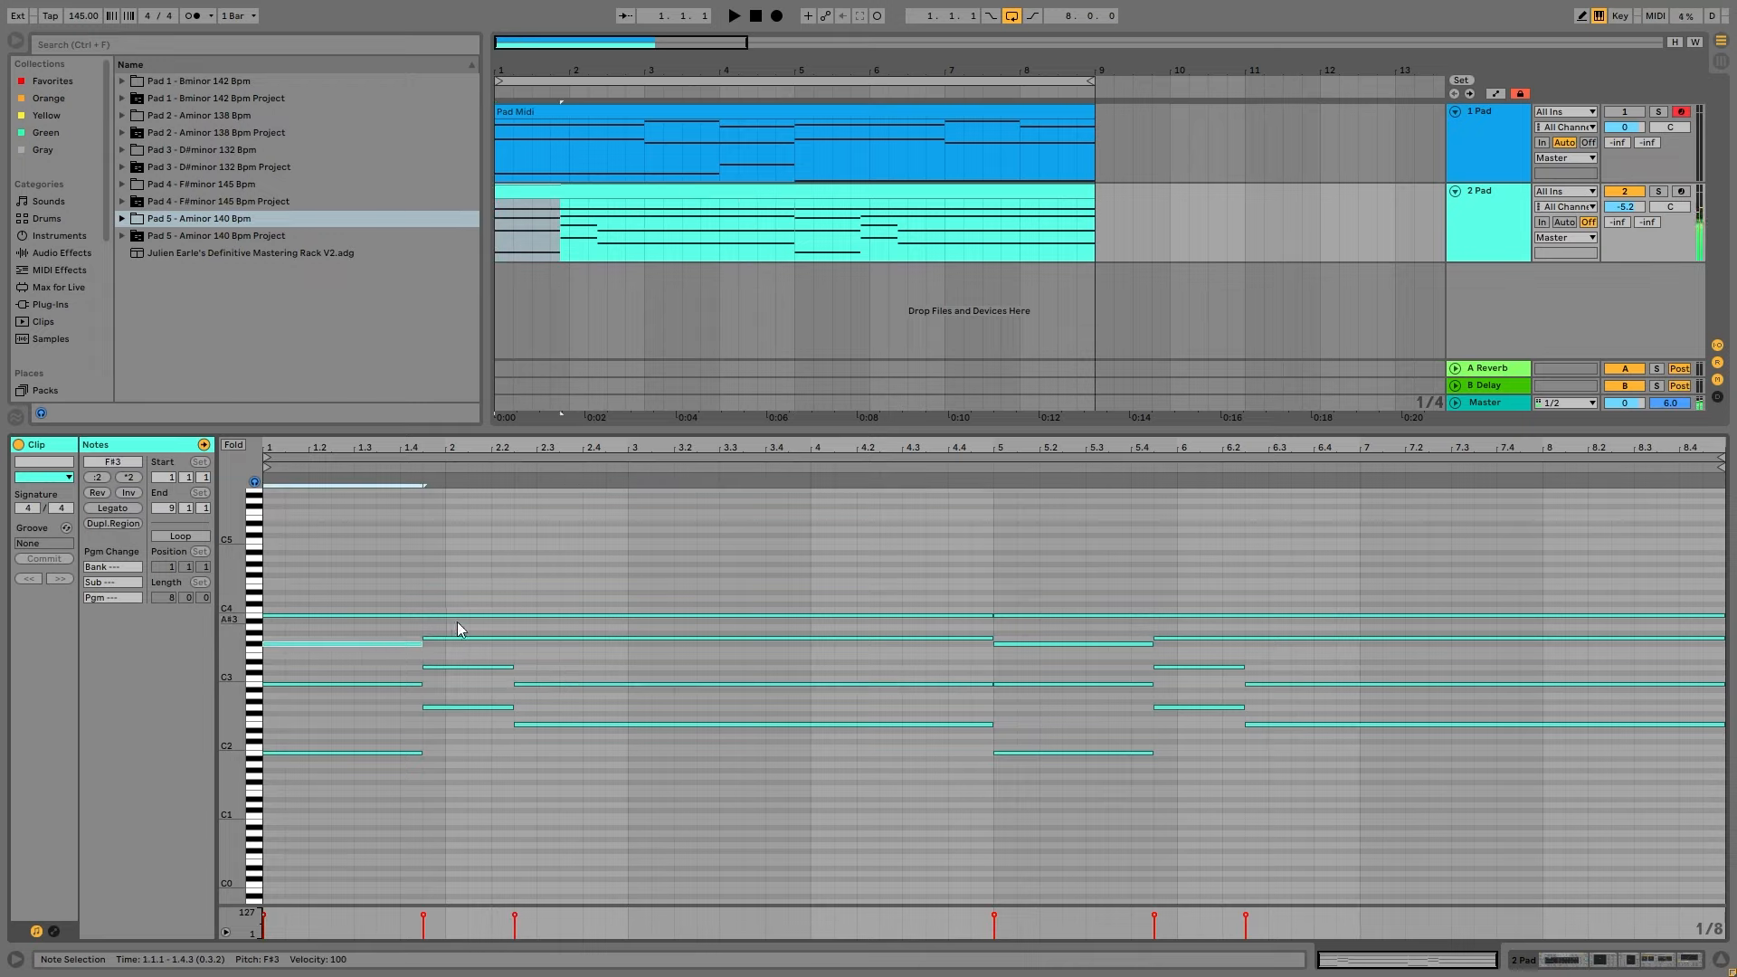
drag(463, 634, 520, 615)
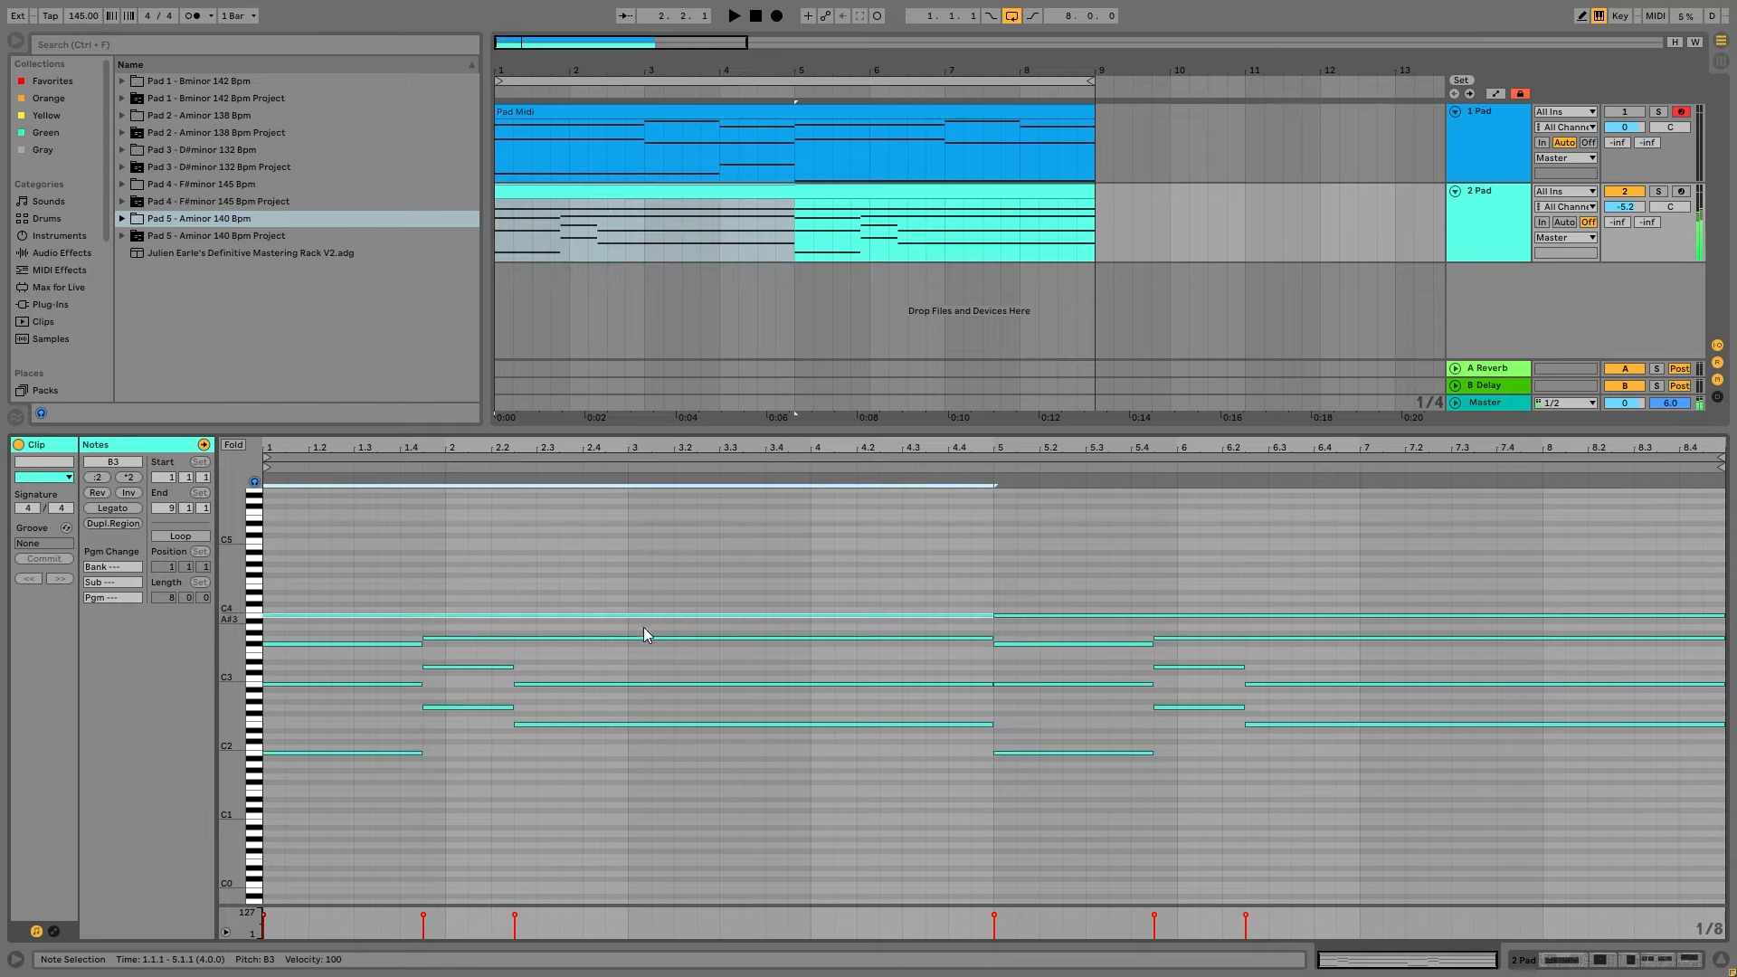
key(space)
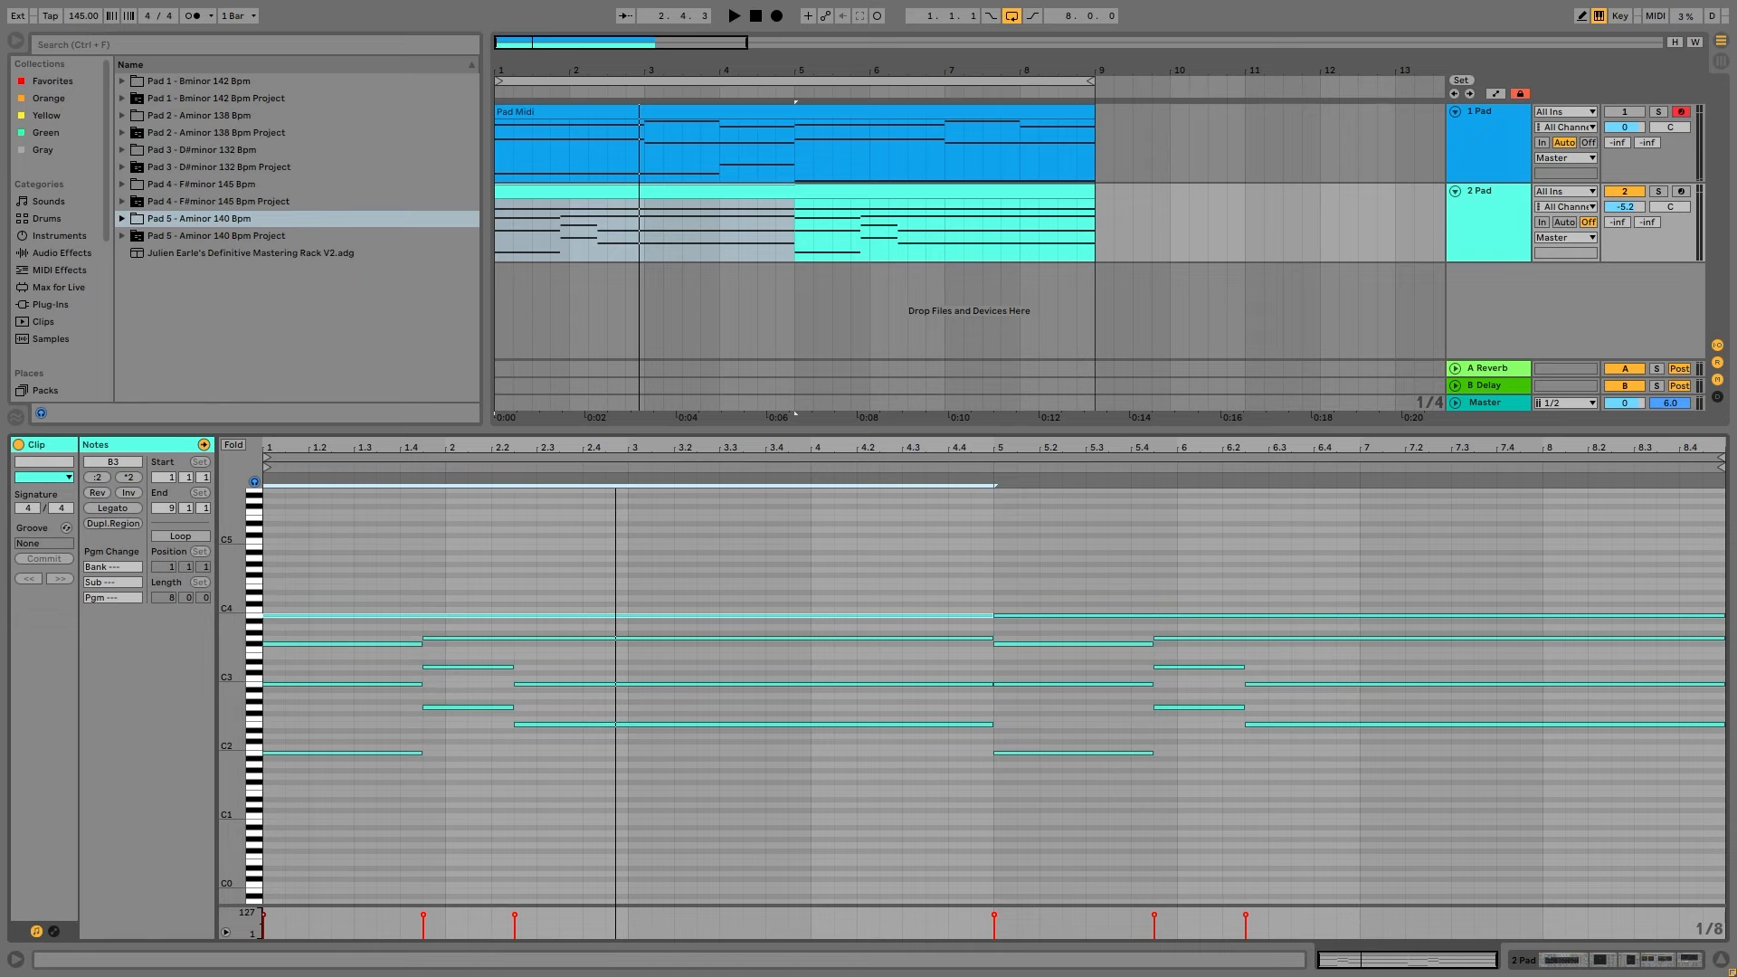
Select the whole 2 Pad clip and play it from the start, trying it with the metronome on.
click(800, 192)
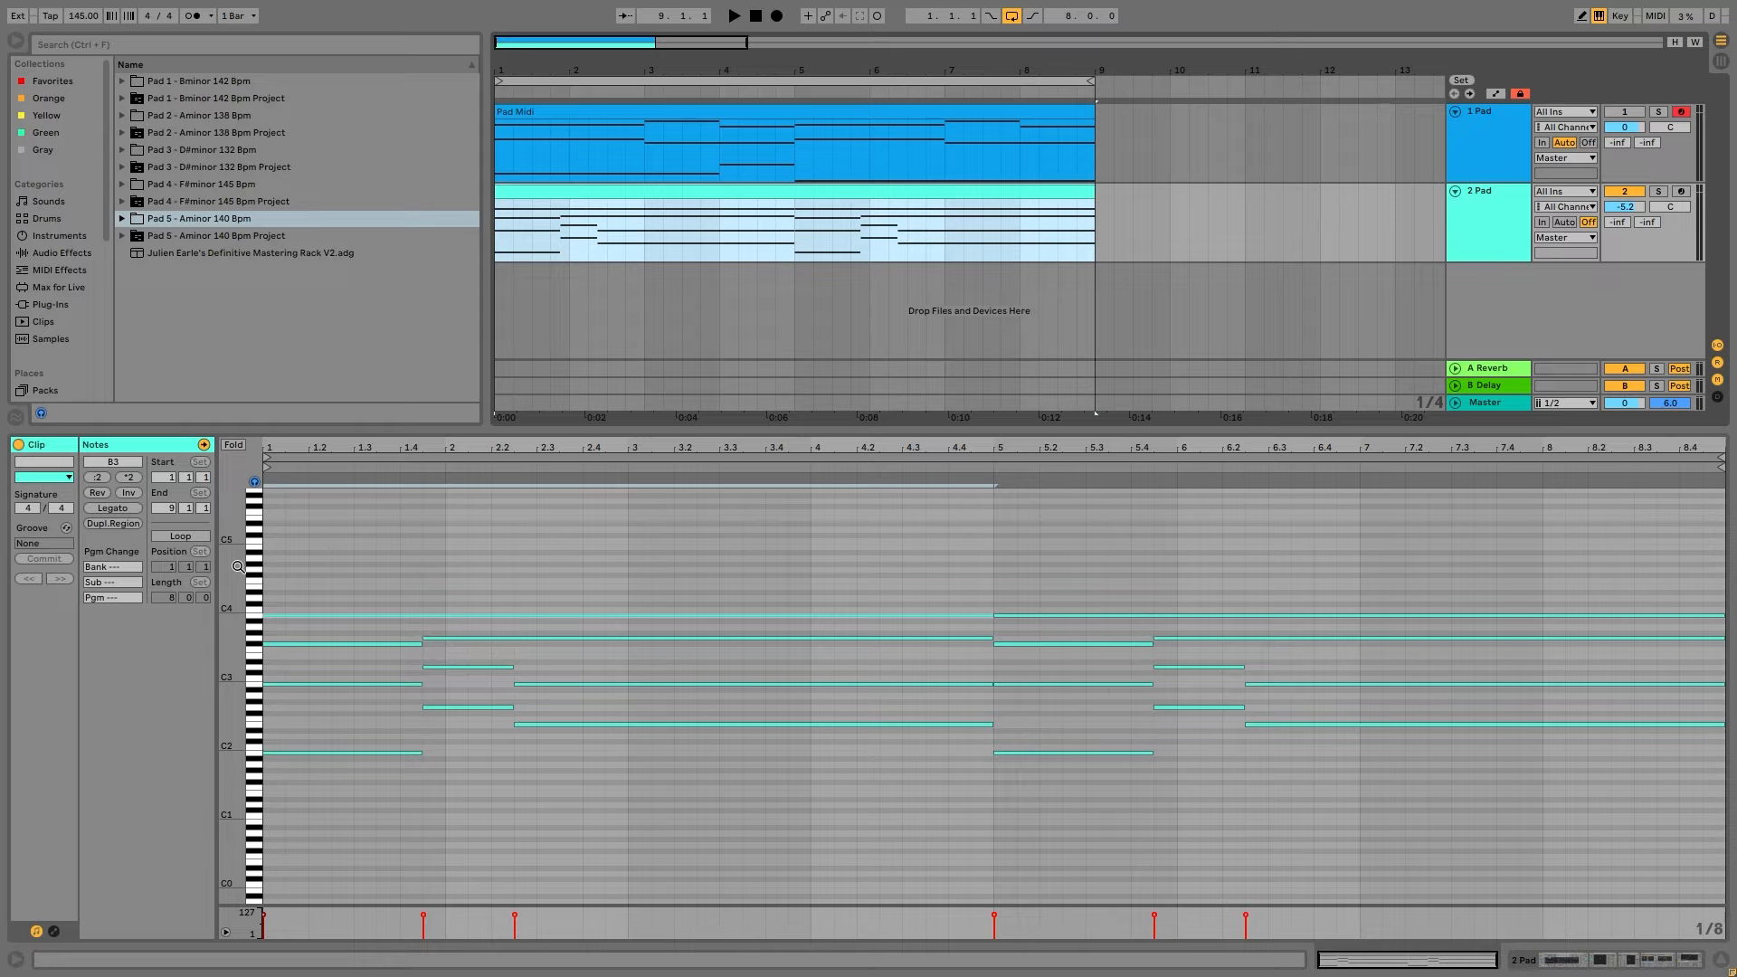
key(space)
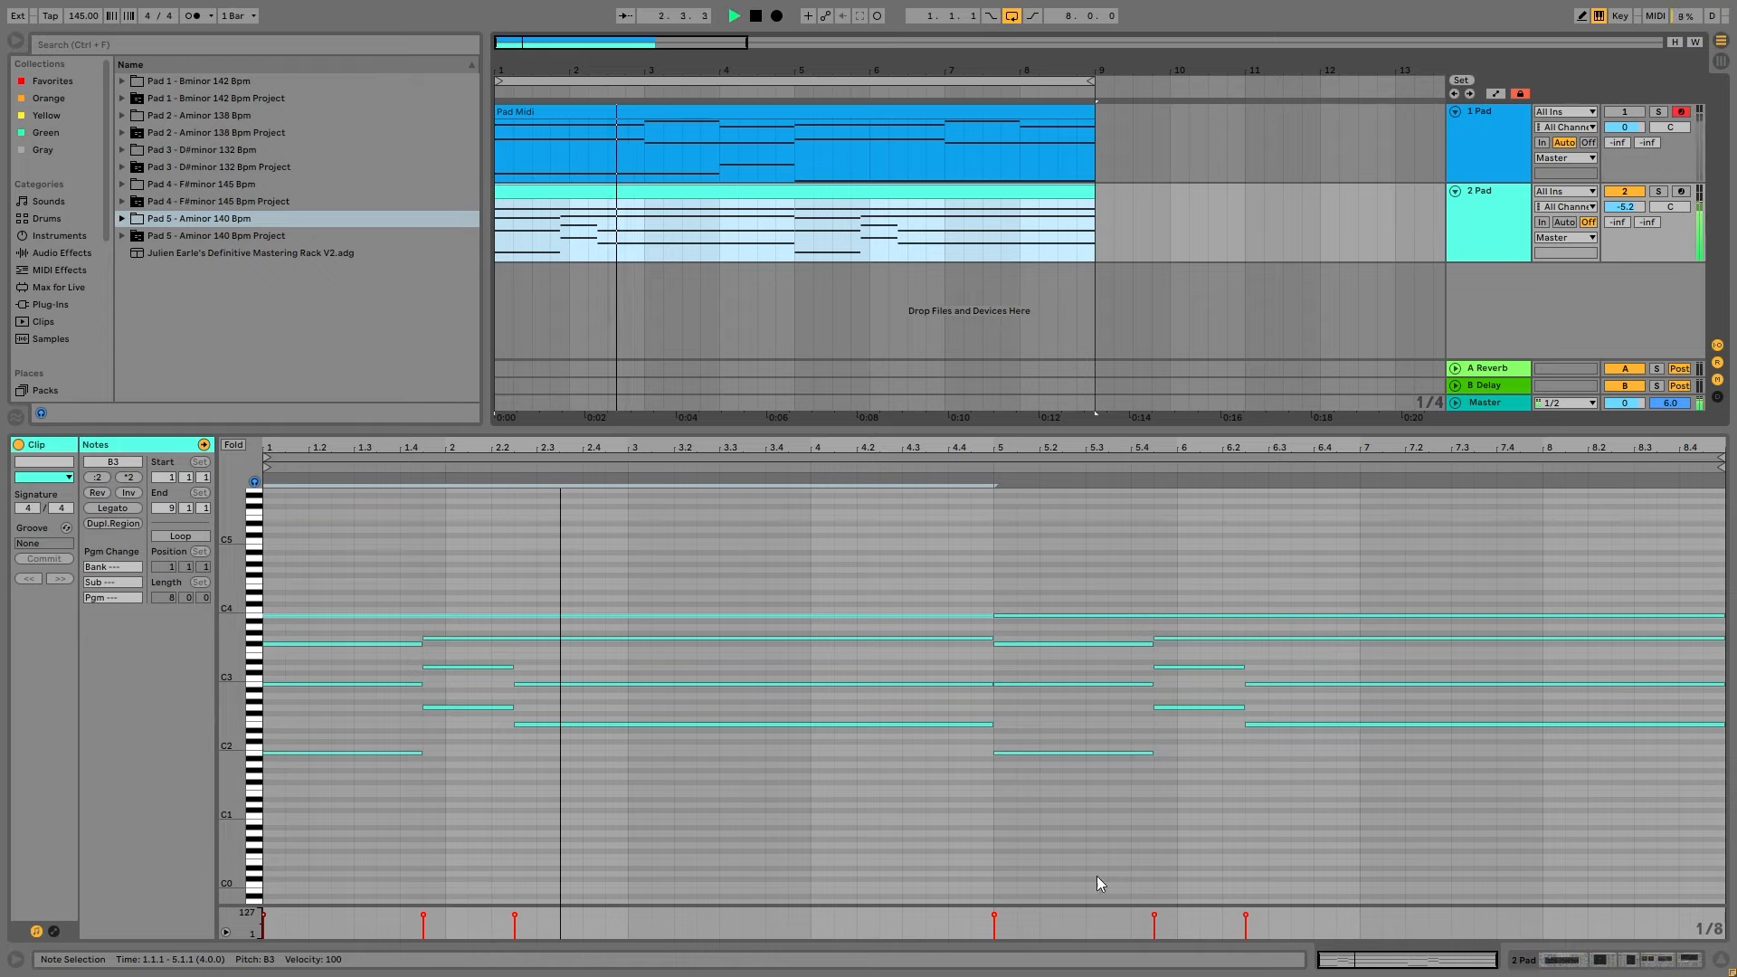
click(192, 15)
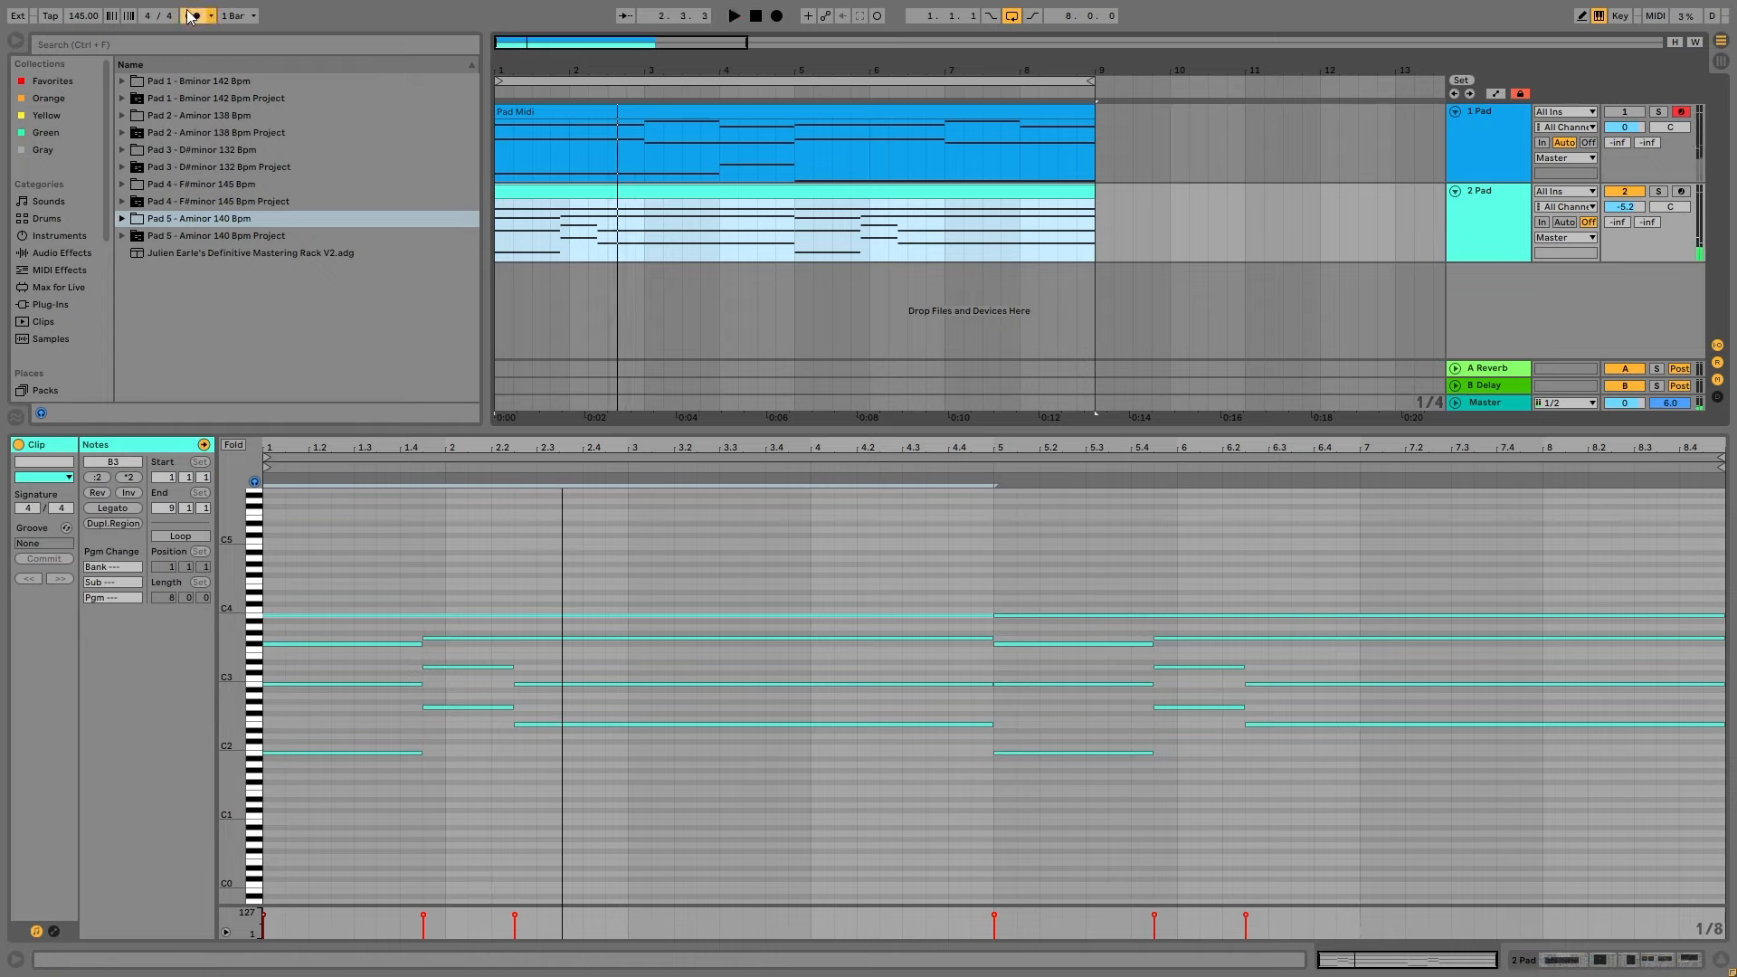
key(space)
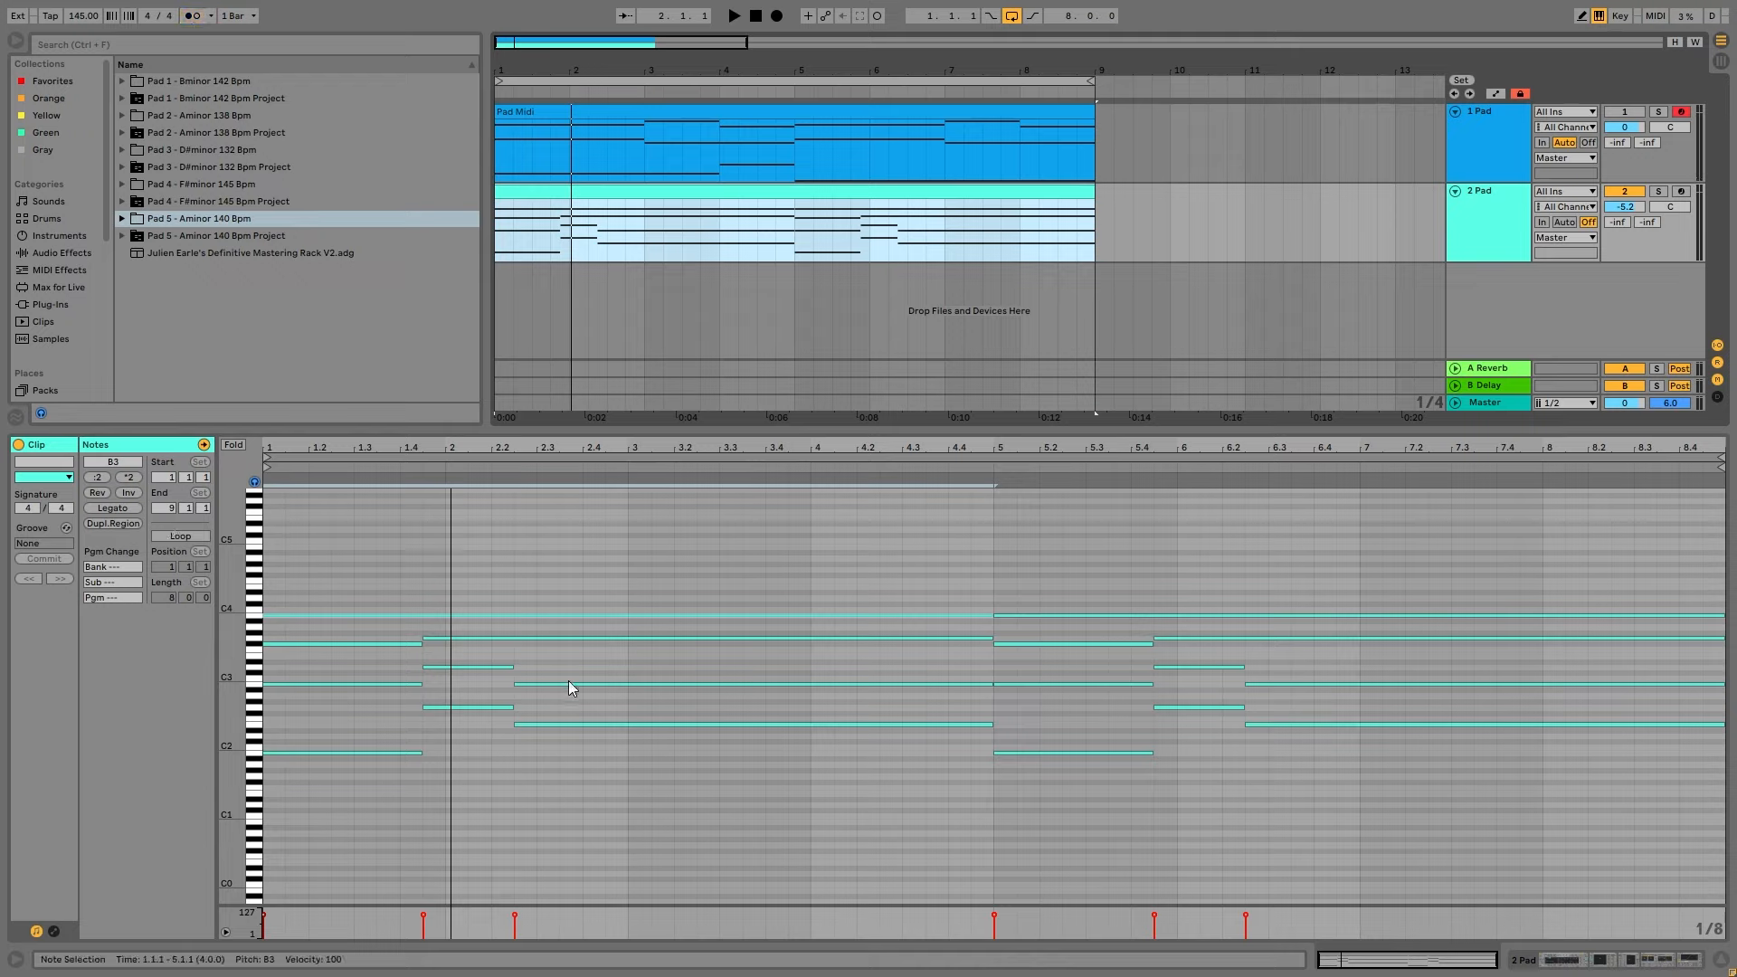
Add Kick 11 134 Bpm.wav from 20 Industrial Techno Kicks Vol. 2 below 2 Pad at bar 1 and play it at -5.4 dB.
click(1477, 220)
click(60, 474)
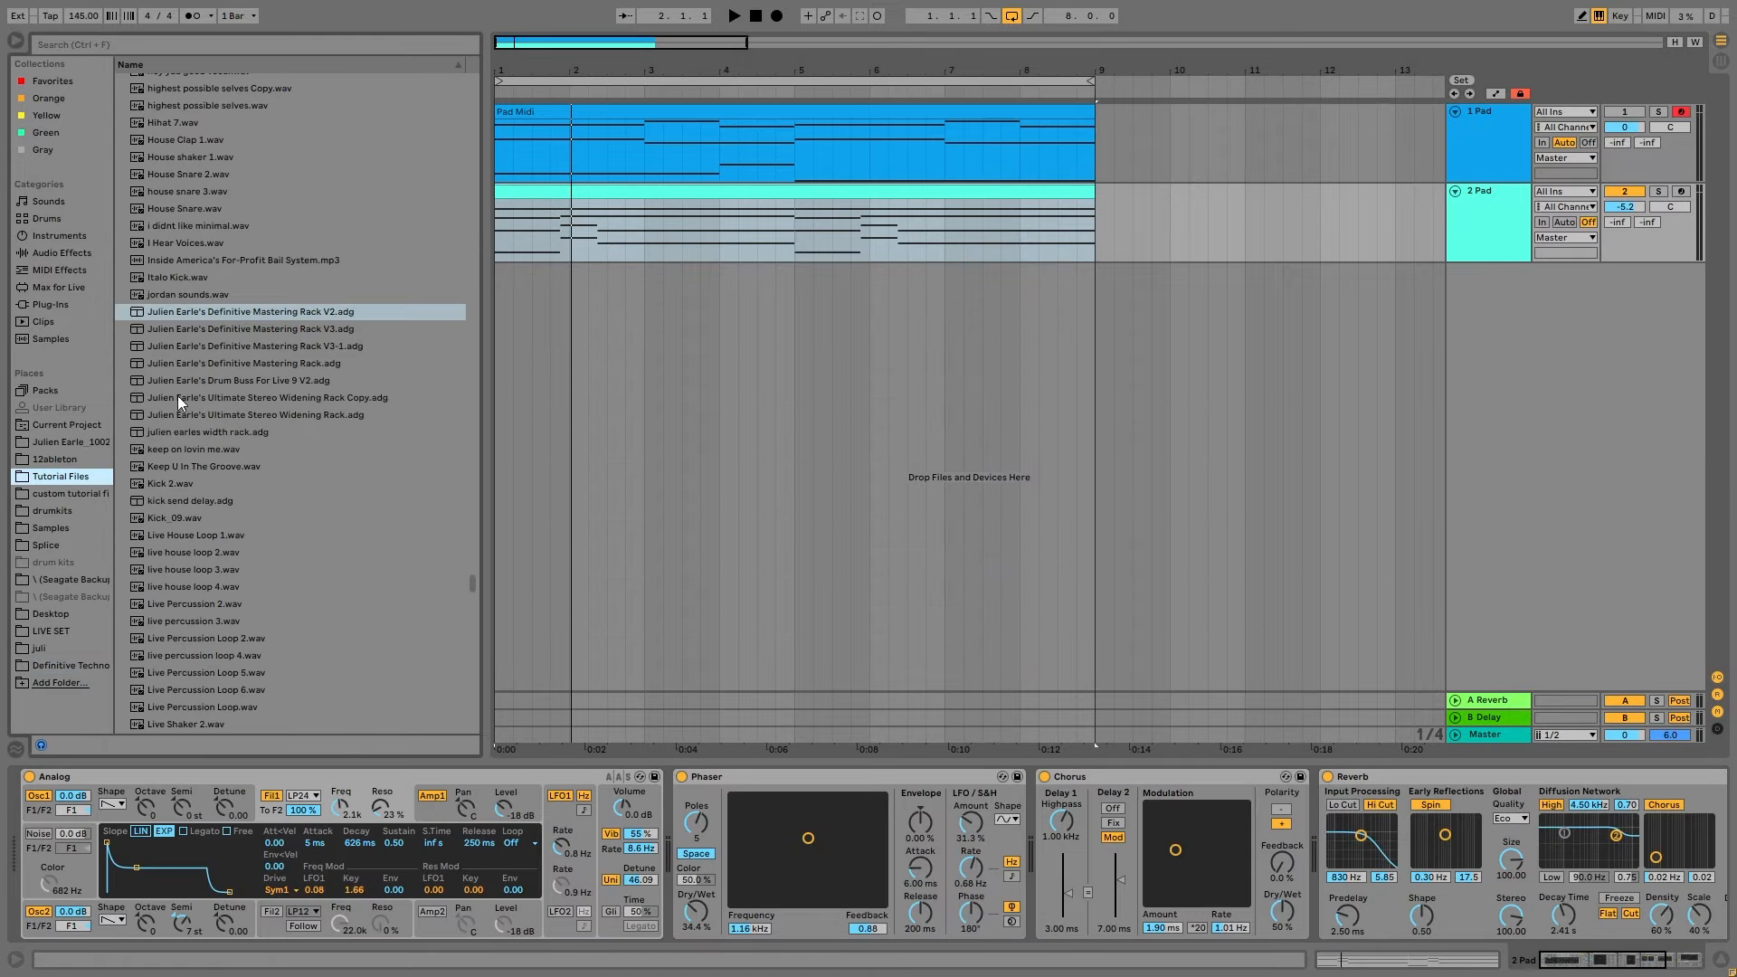
drag(467, 582, 447, 90)
double_click(253, 287)
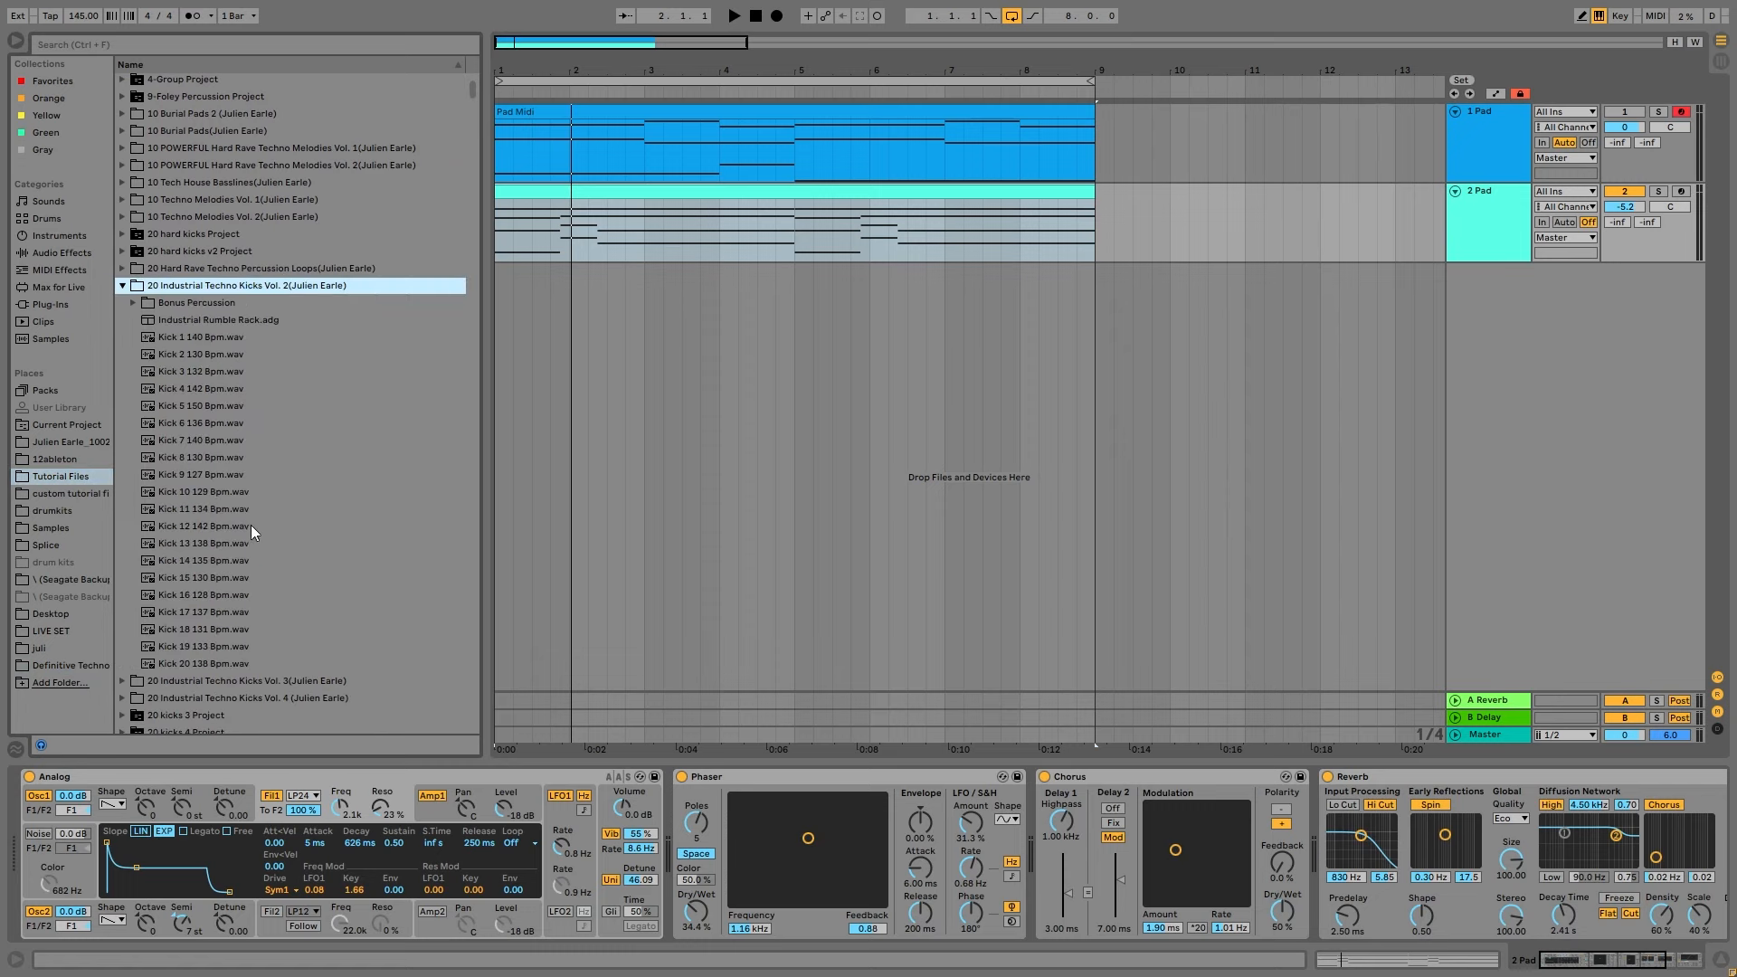
click(207, 510)
drag(207, 510, 515, 298)
mouse_move(1625, 286)
mouse_down()
mouse_move(1625, 307)
mouse_move(1625, 276)
mouse_up()
key(space)
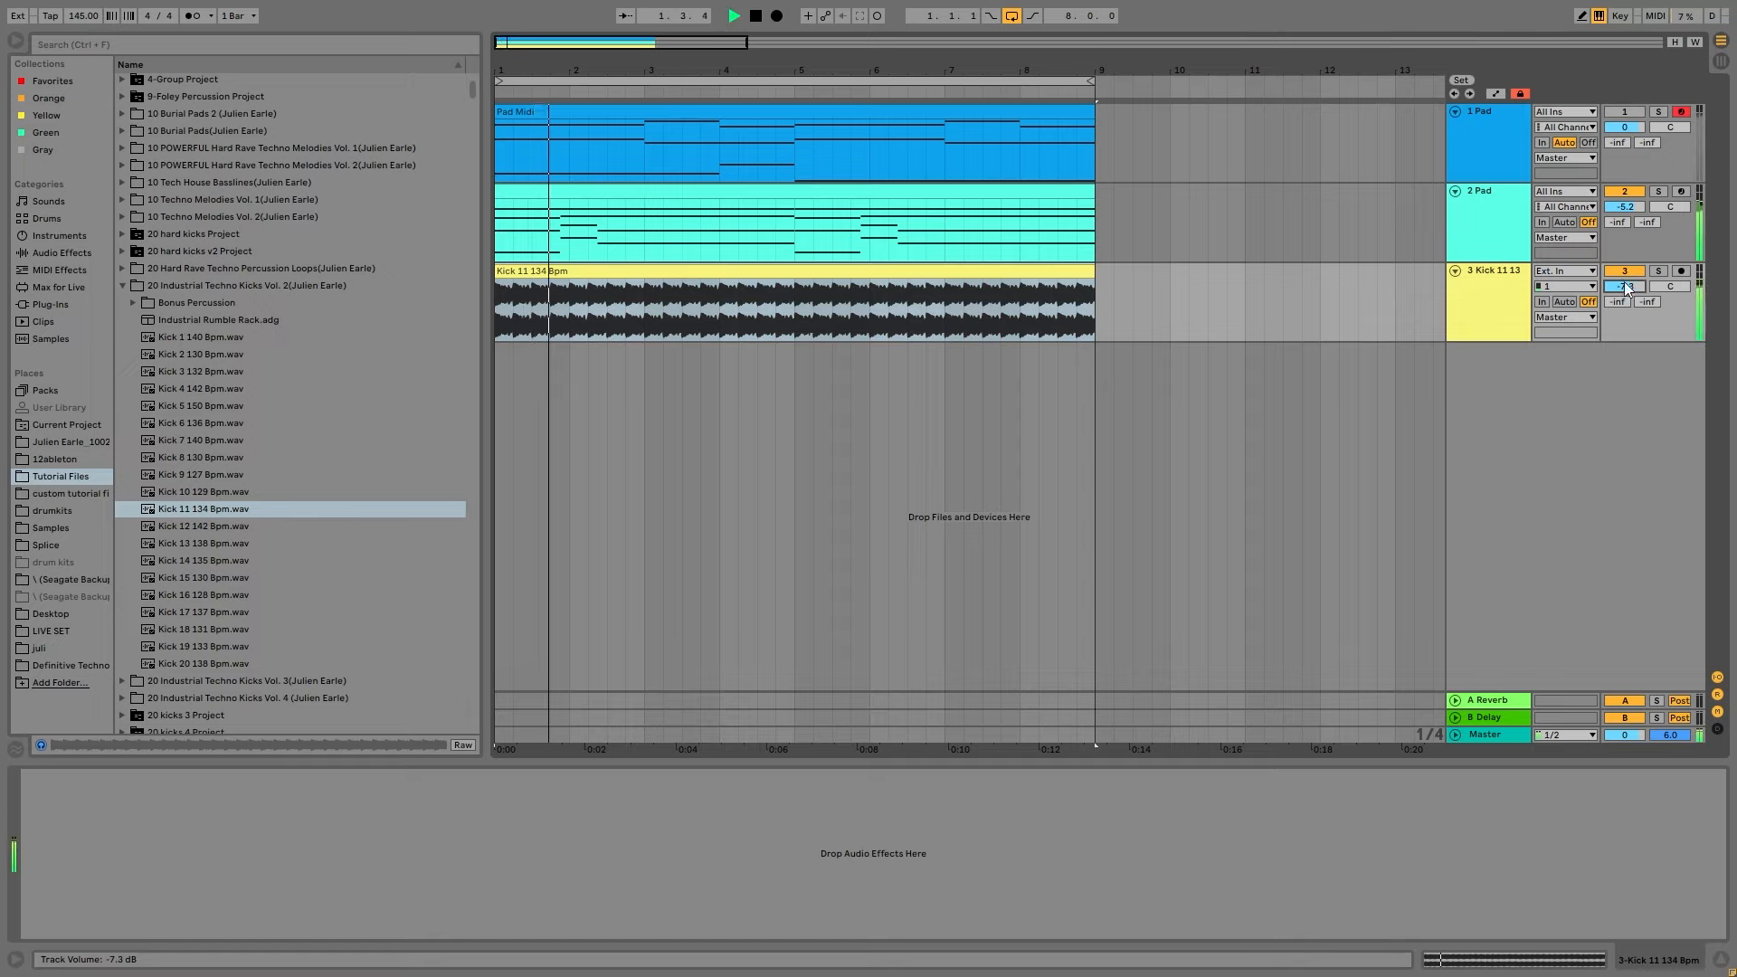
Stop playback and delete the kick track.
click(1507, 307)
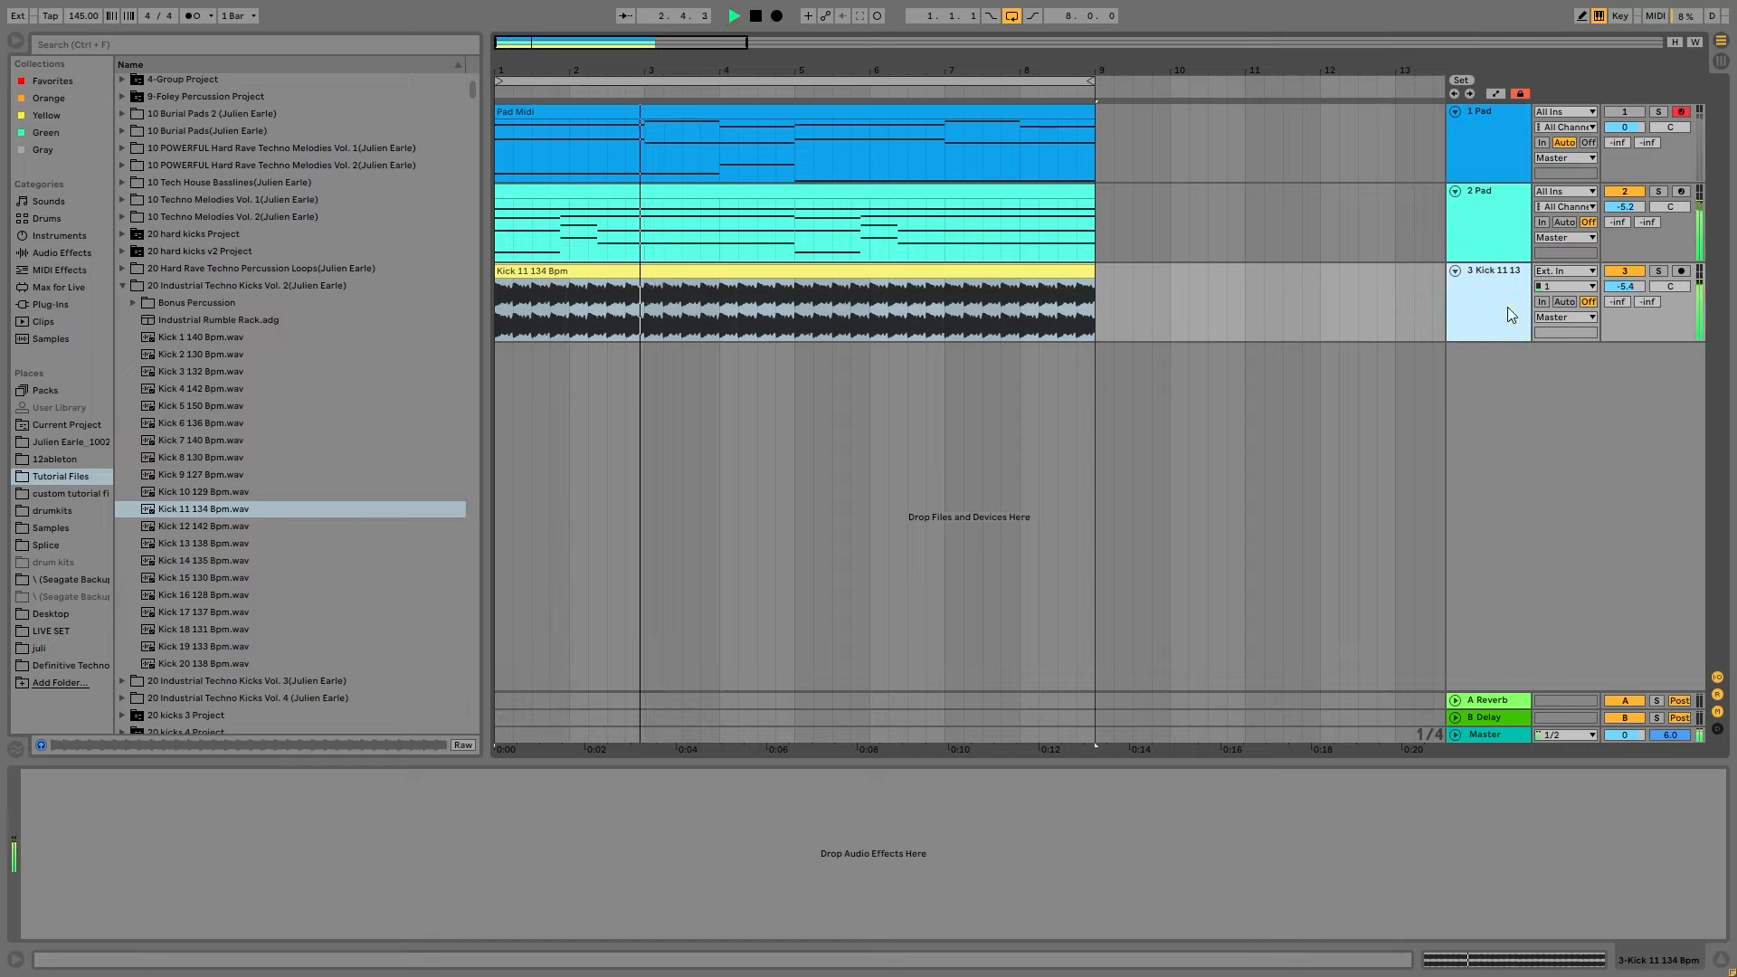
key(space)
key(Delete)
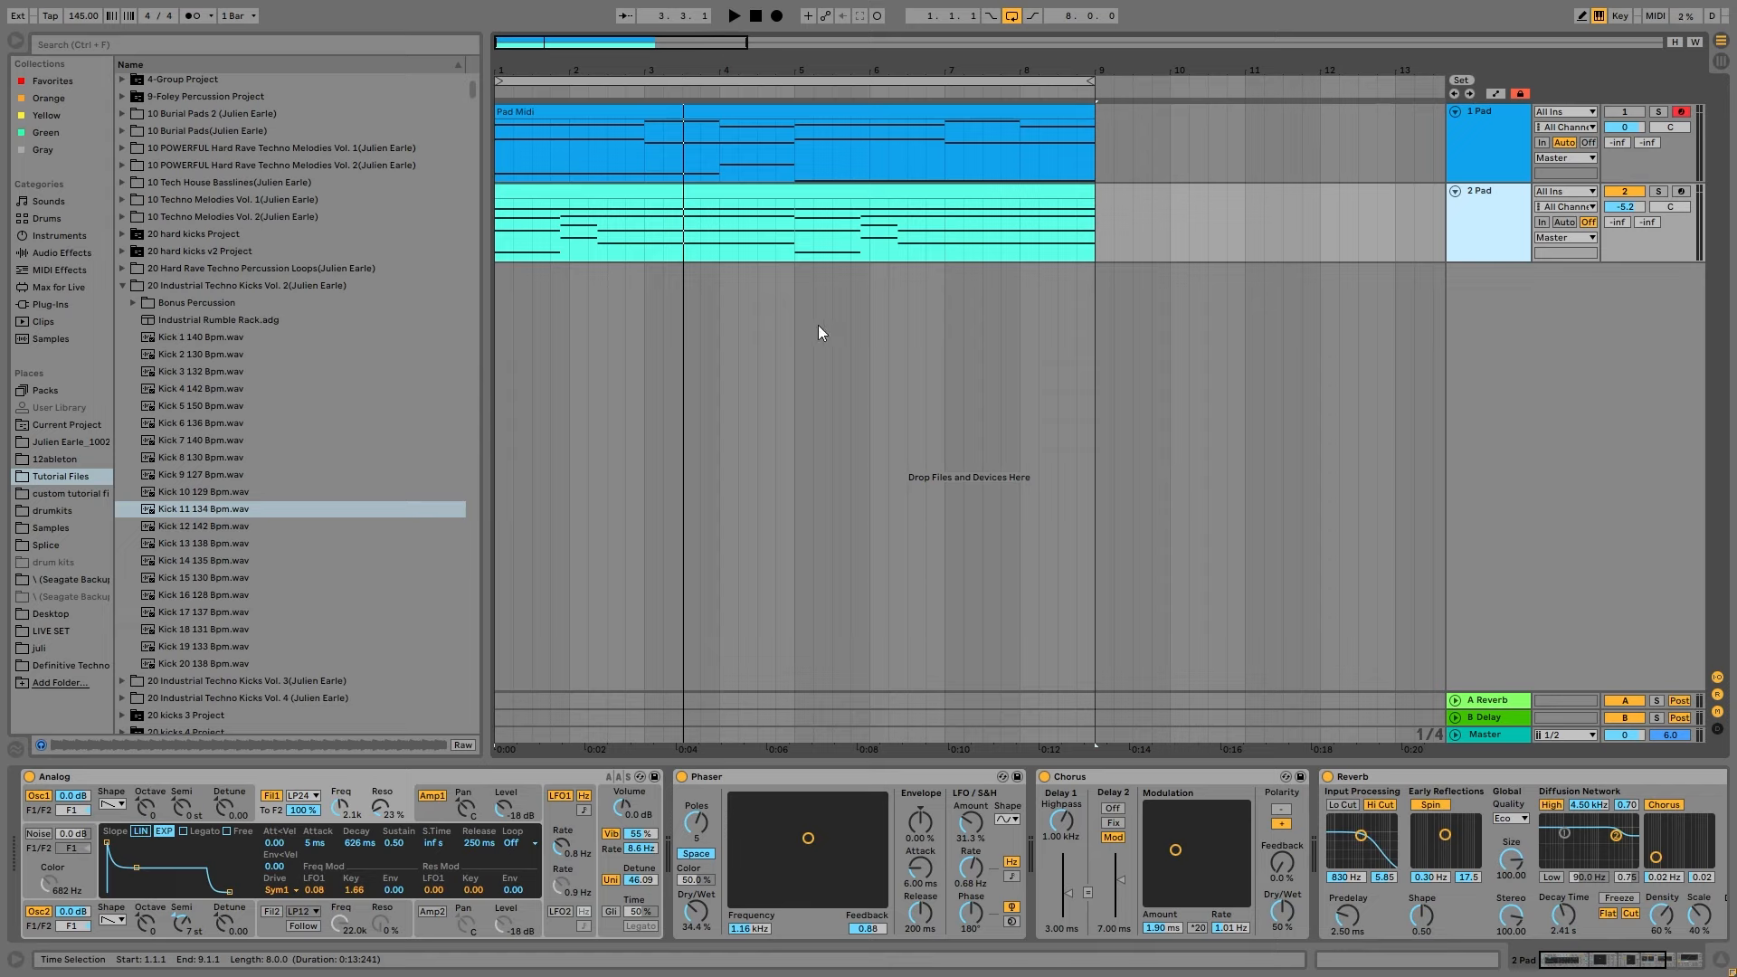
Try resetting oscillator 2's Semi transposition in 2 Pad's Analog while playing the pad, then undo the reset and play it again.
click(214, 388)
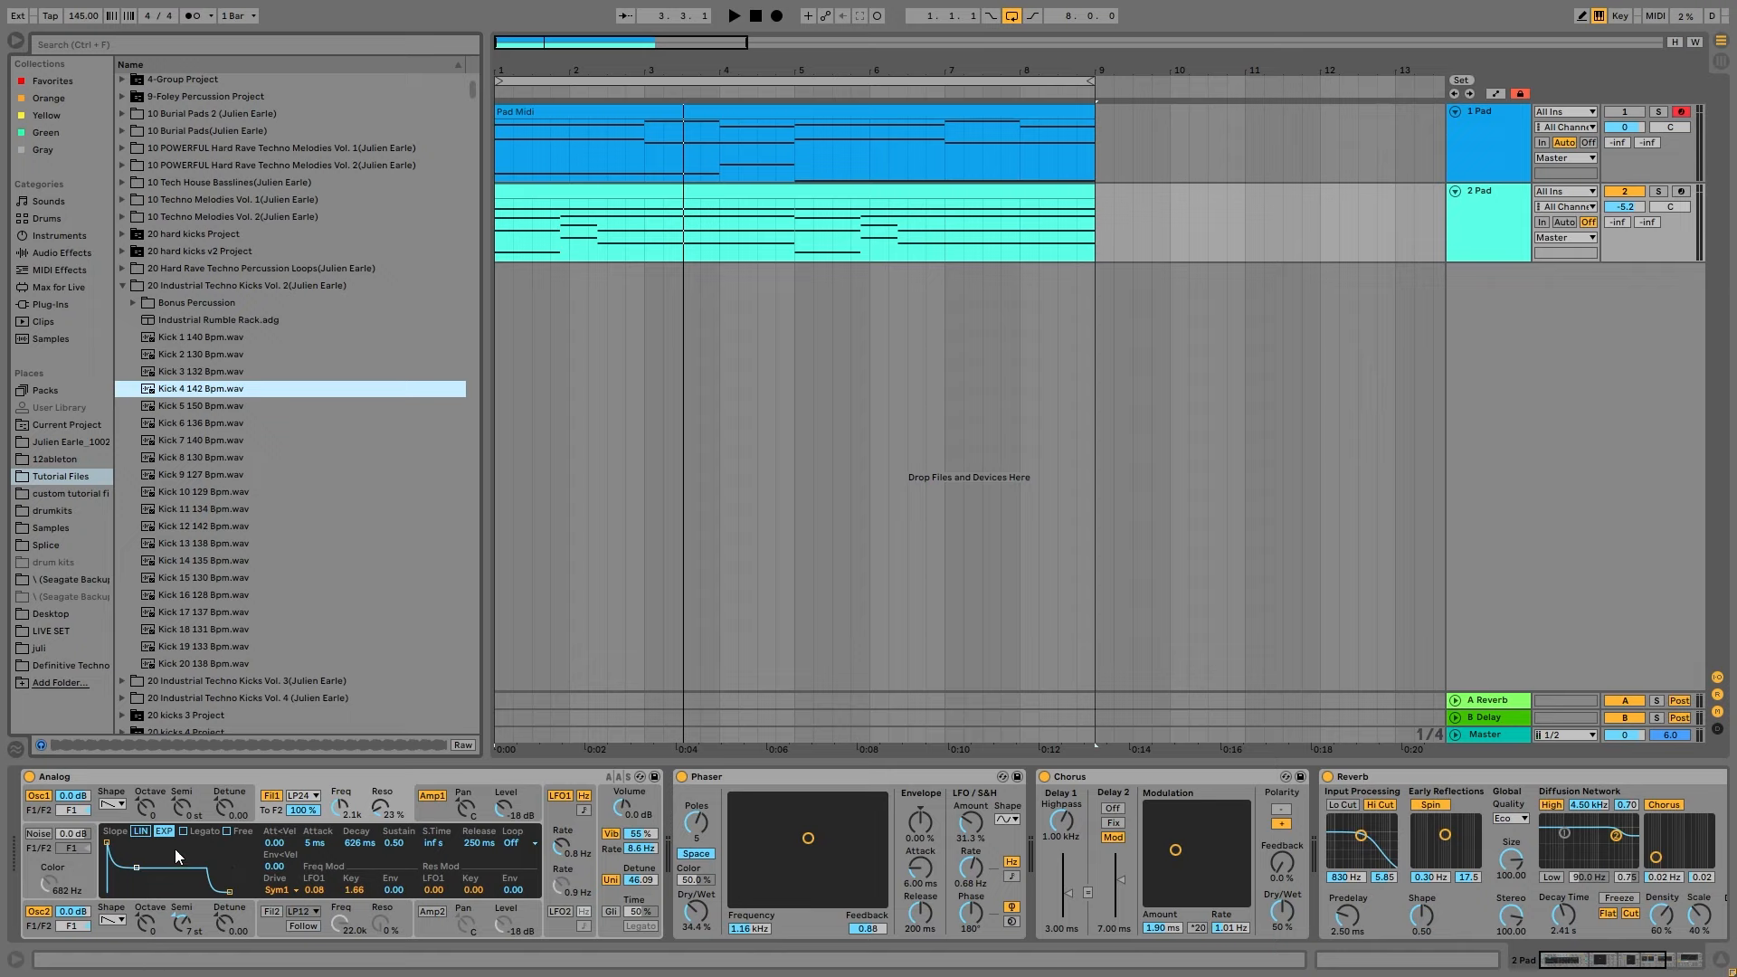
double_click(175, 926)
key(space)
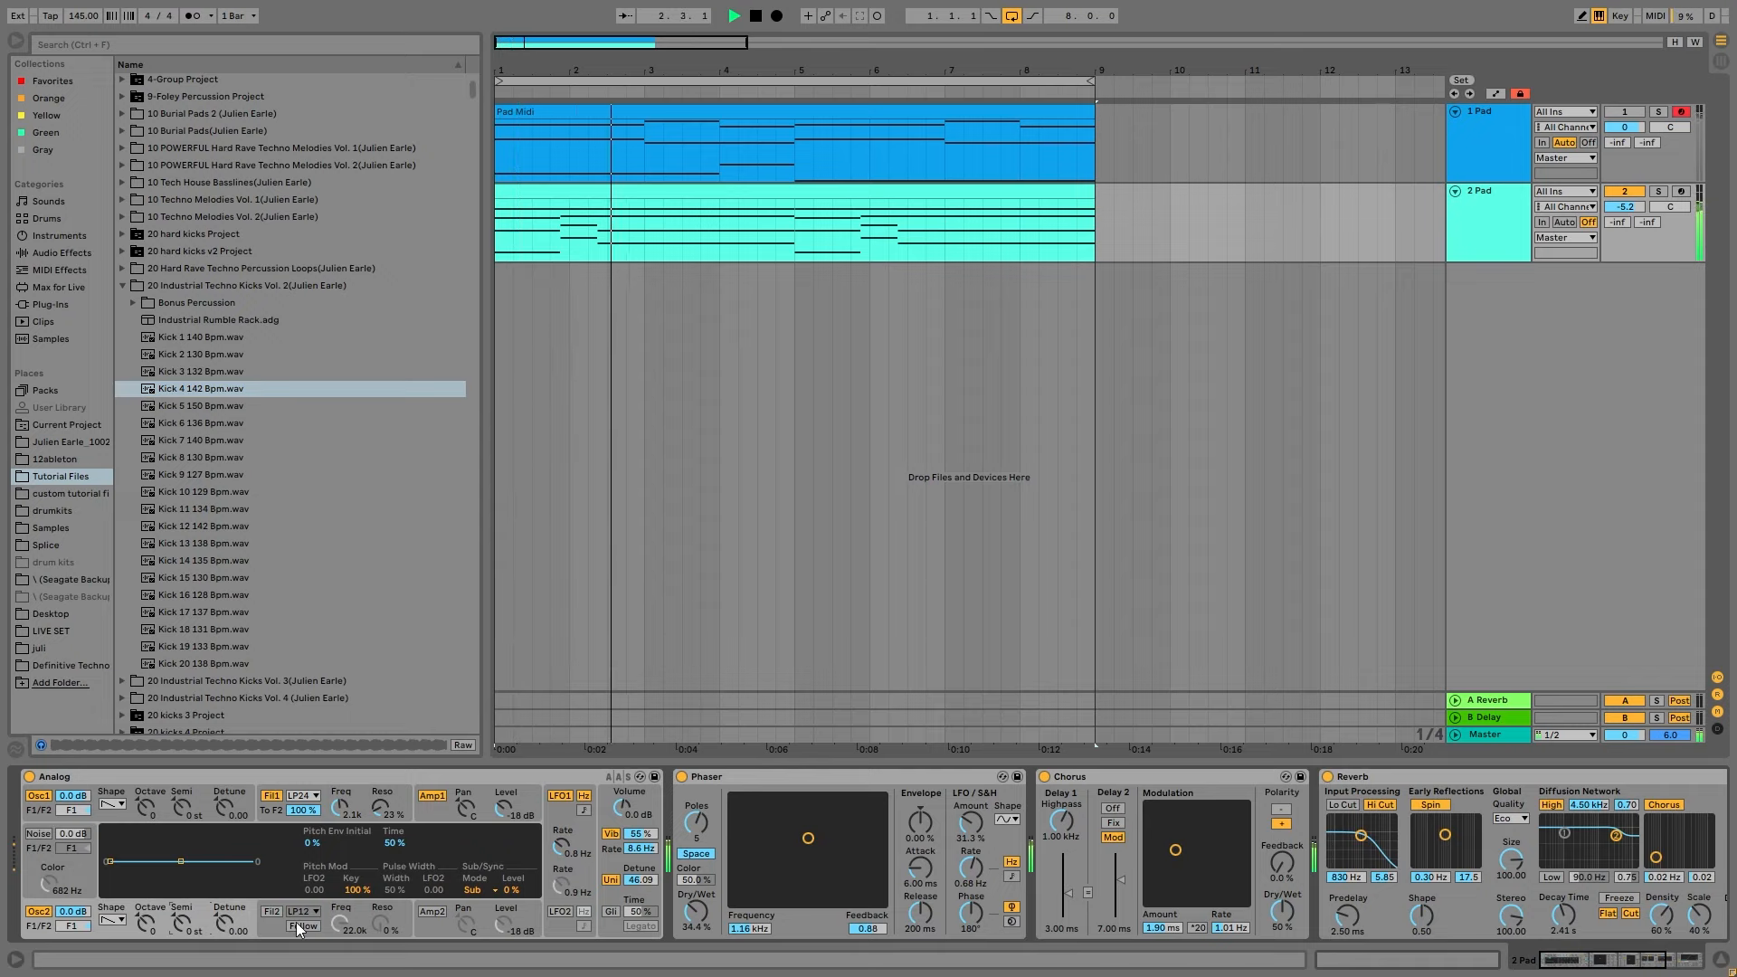
key(ctrl+z)
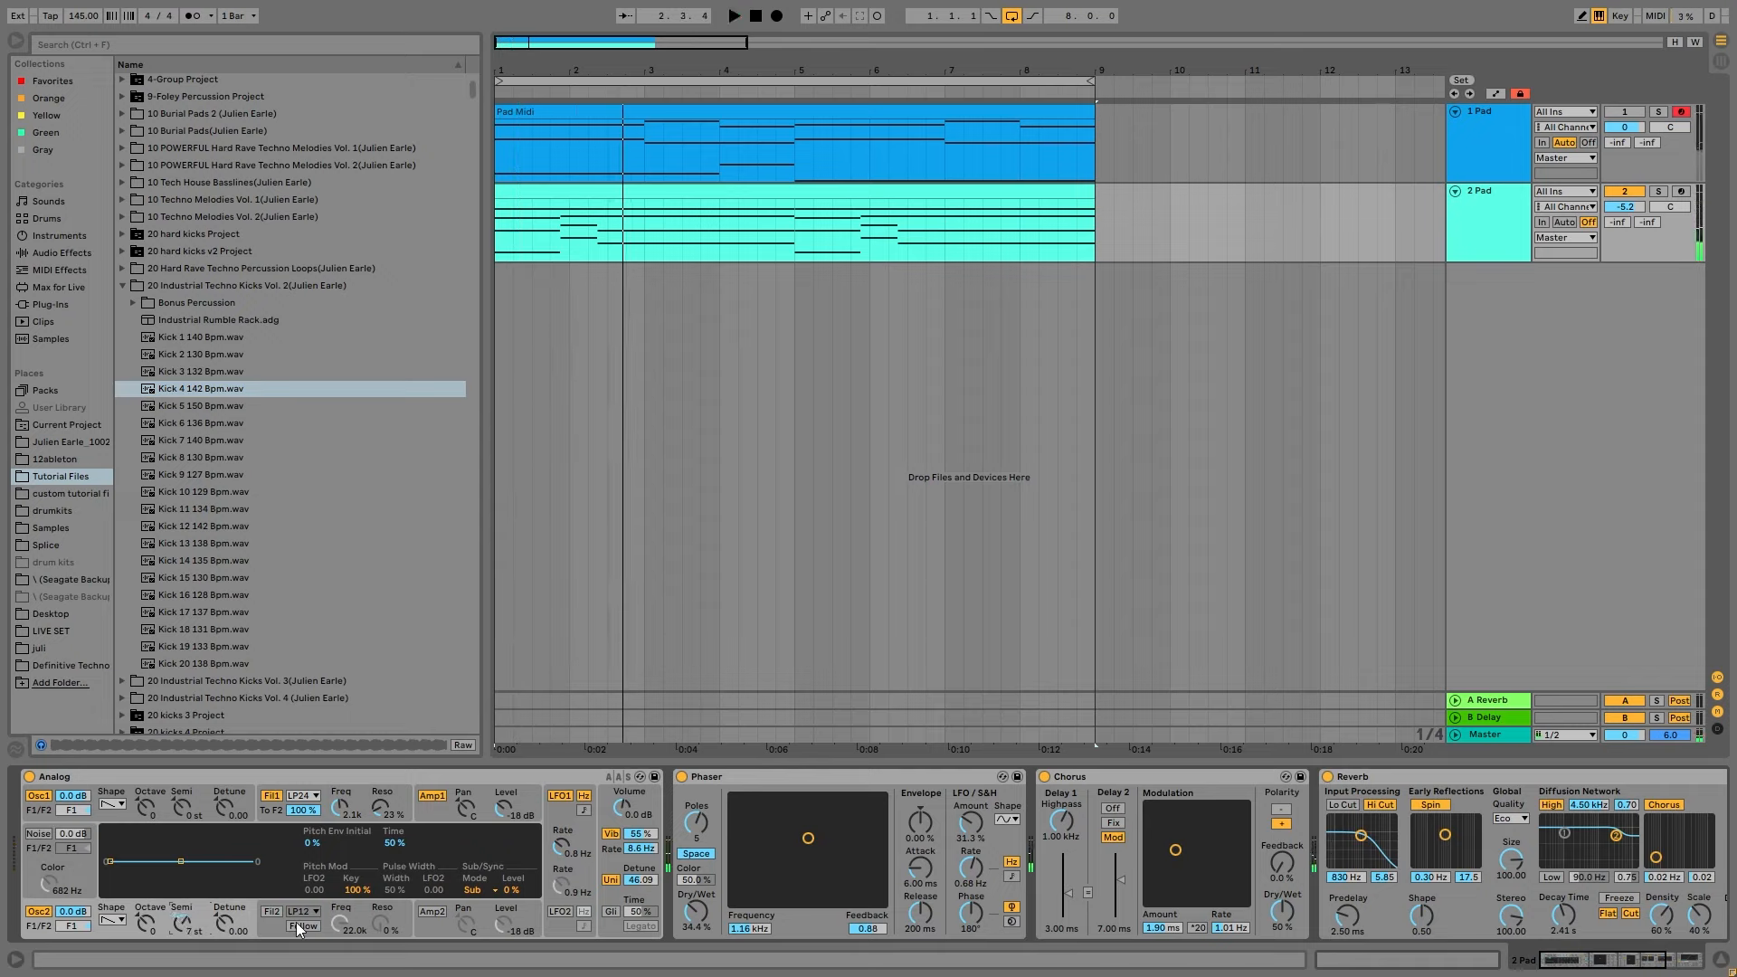
key(space)
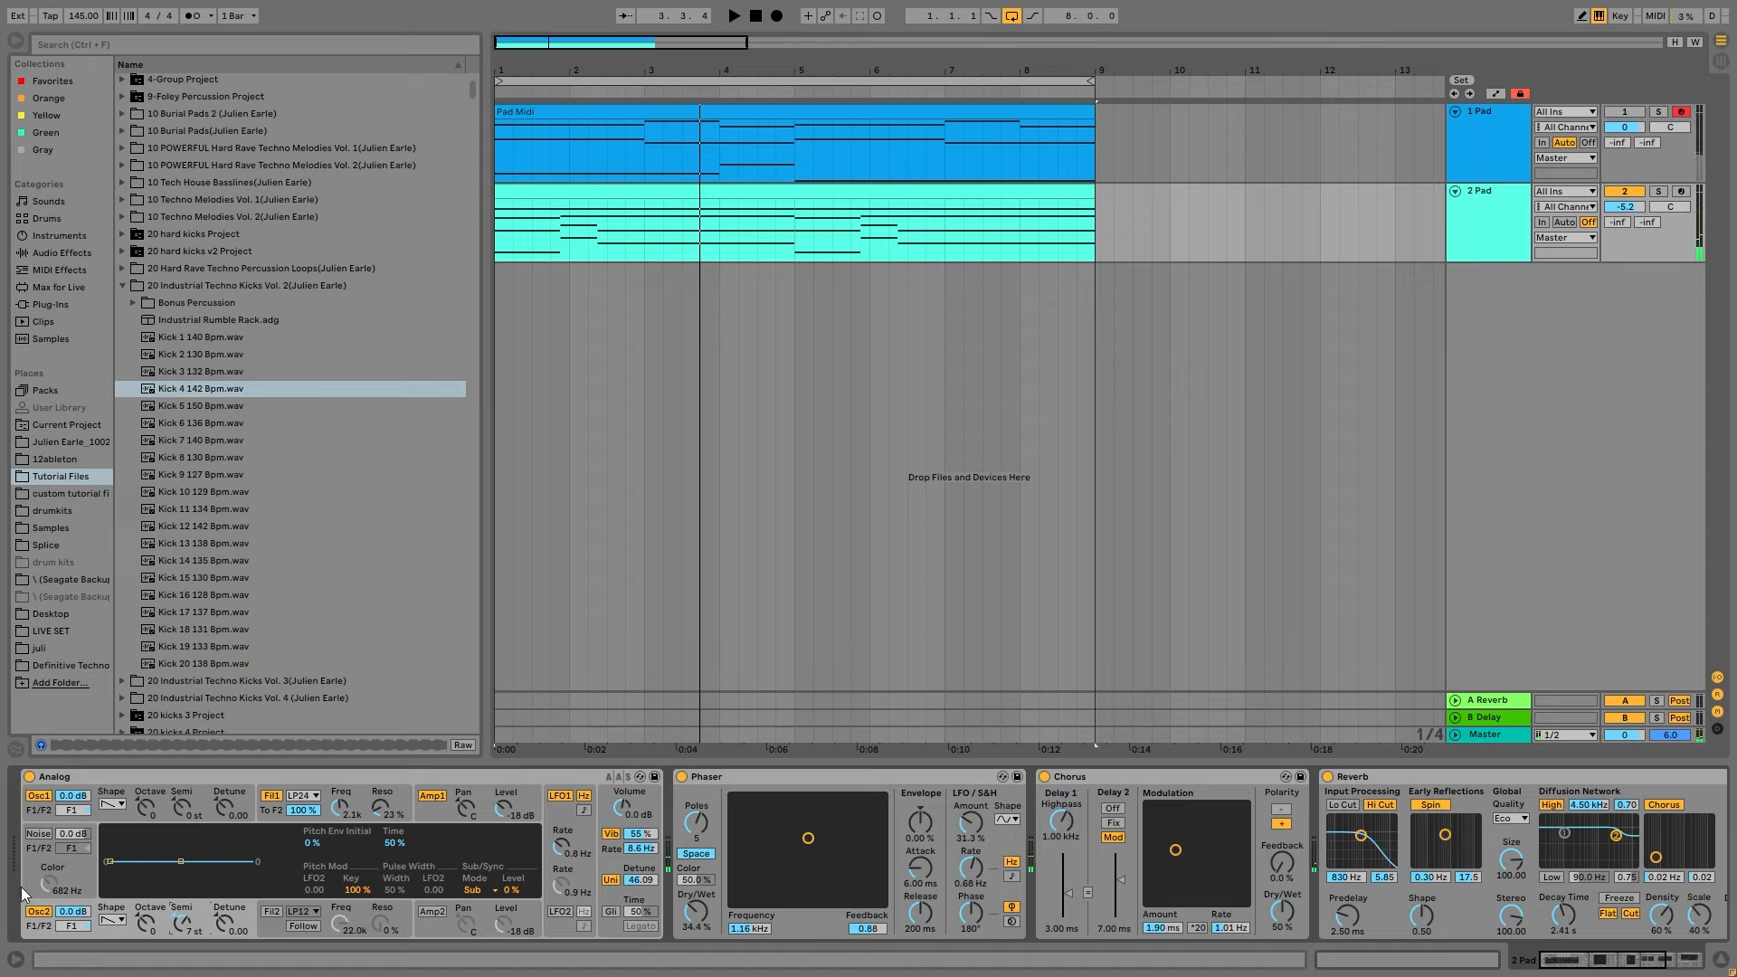
Examine 2 Pad's Analog filter 1 settings and the Phaser, Chorus, Reverb and Saturator effects after it.
click(377, 819)
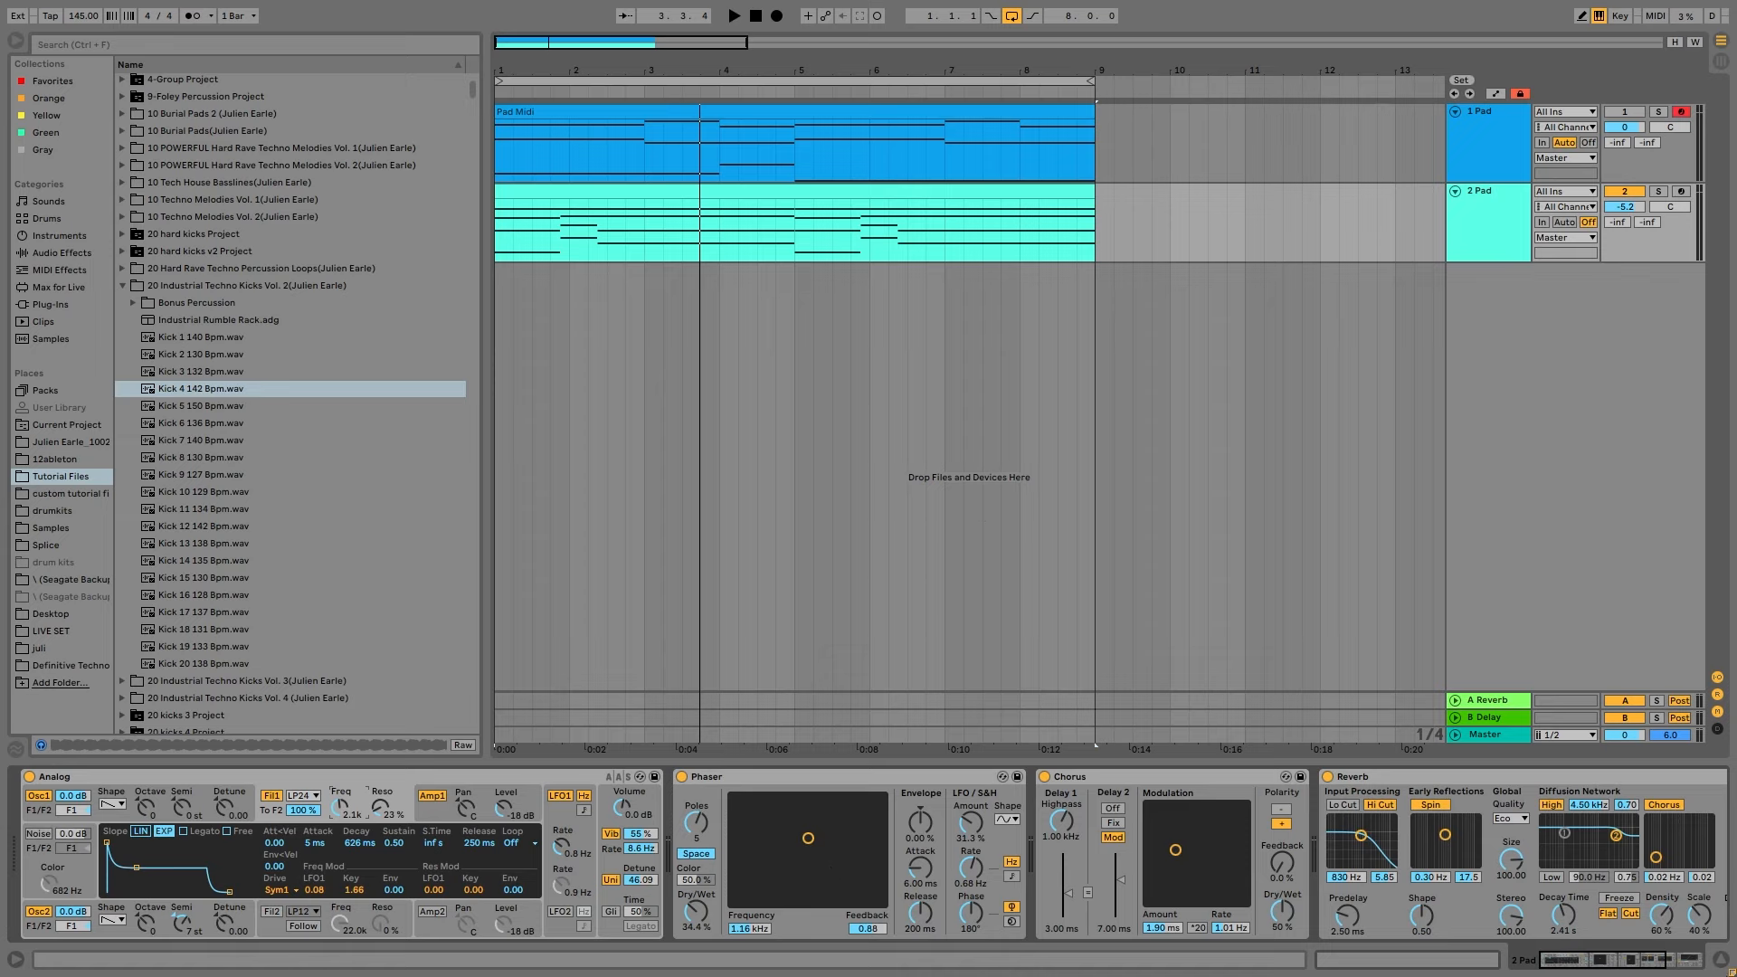
scroll(1236, 871, right, 5)
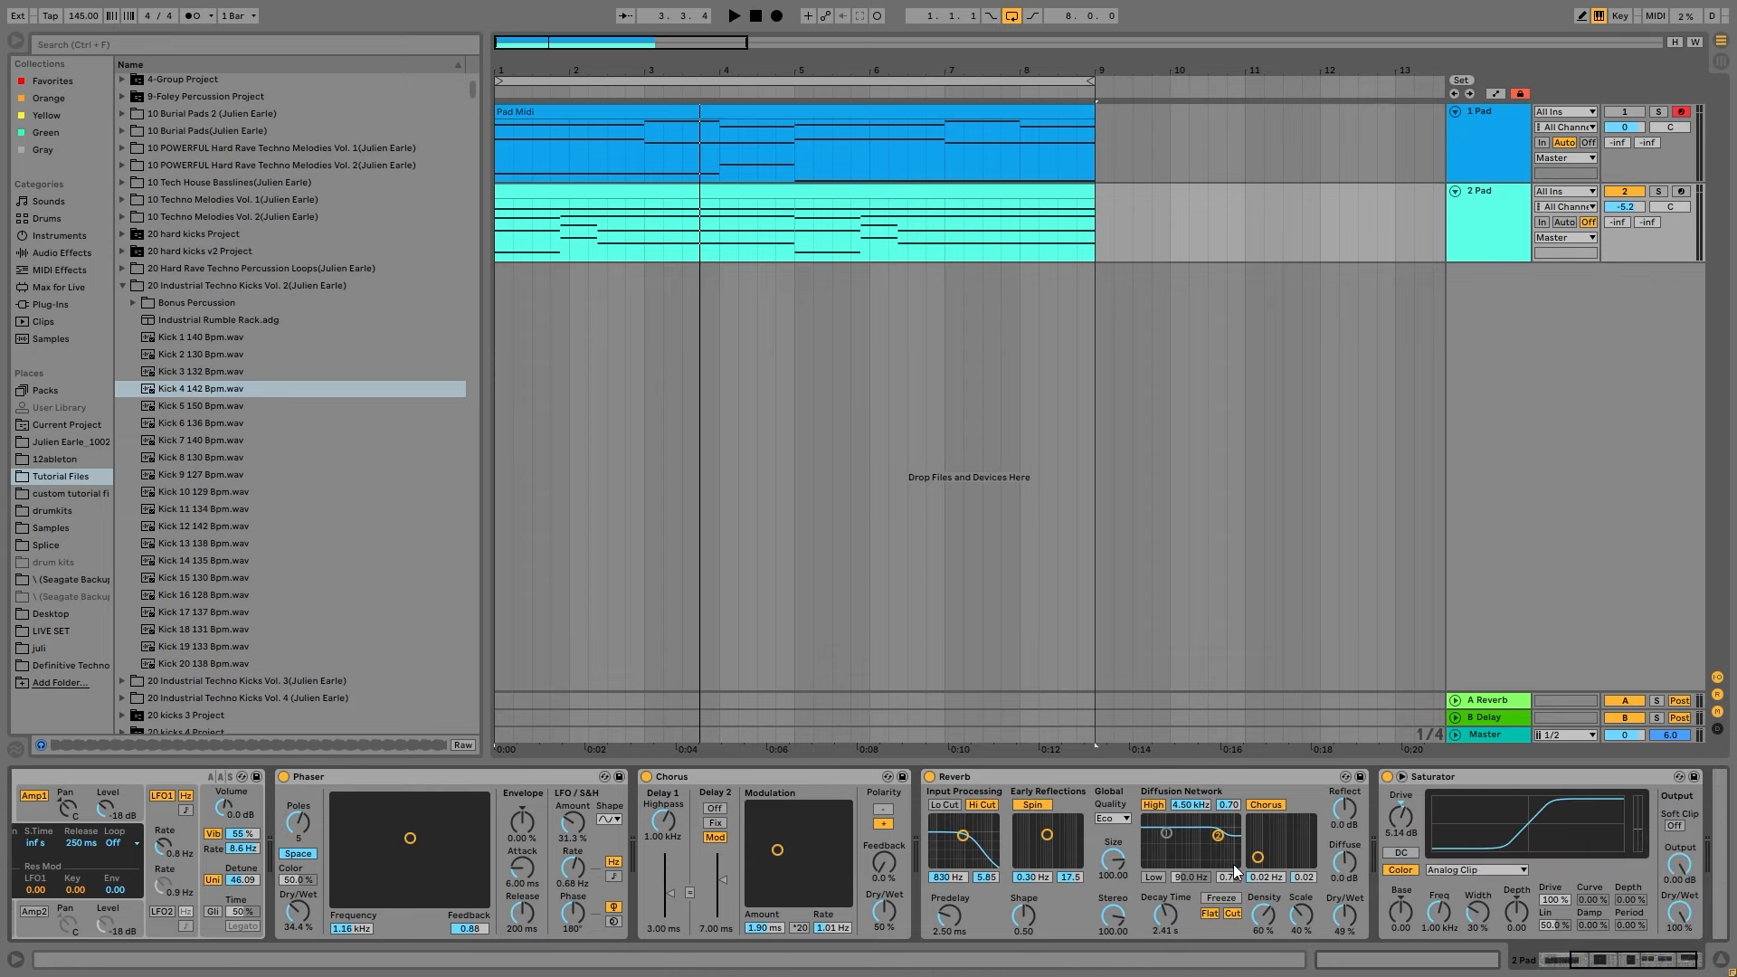
scroll(1236, 871, right, 1)
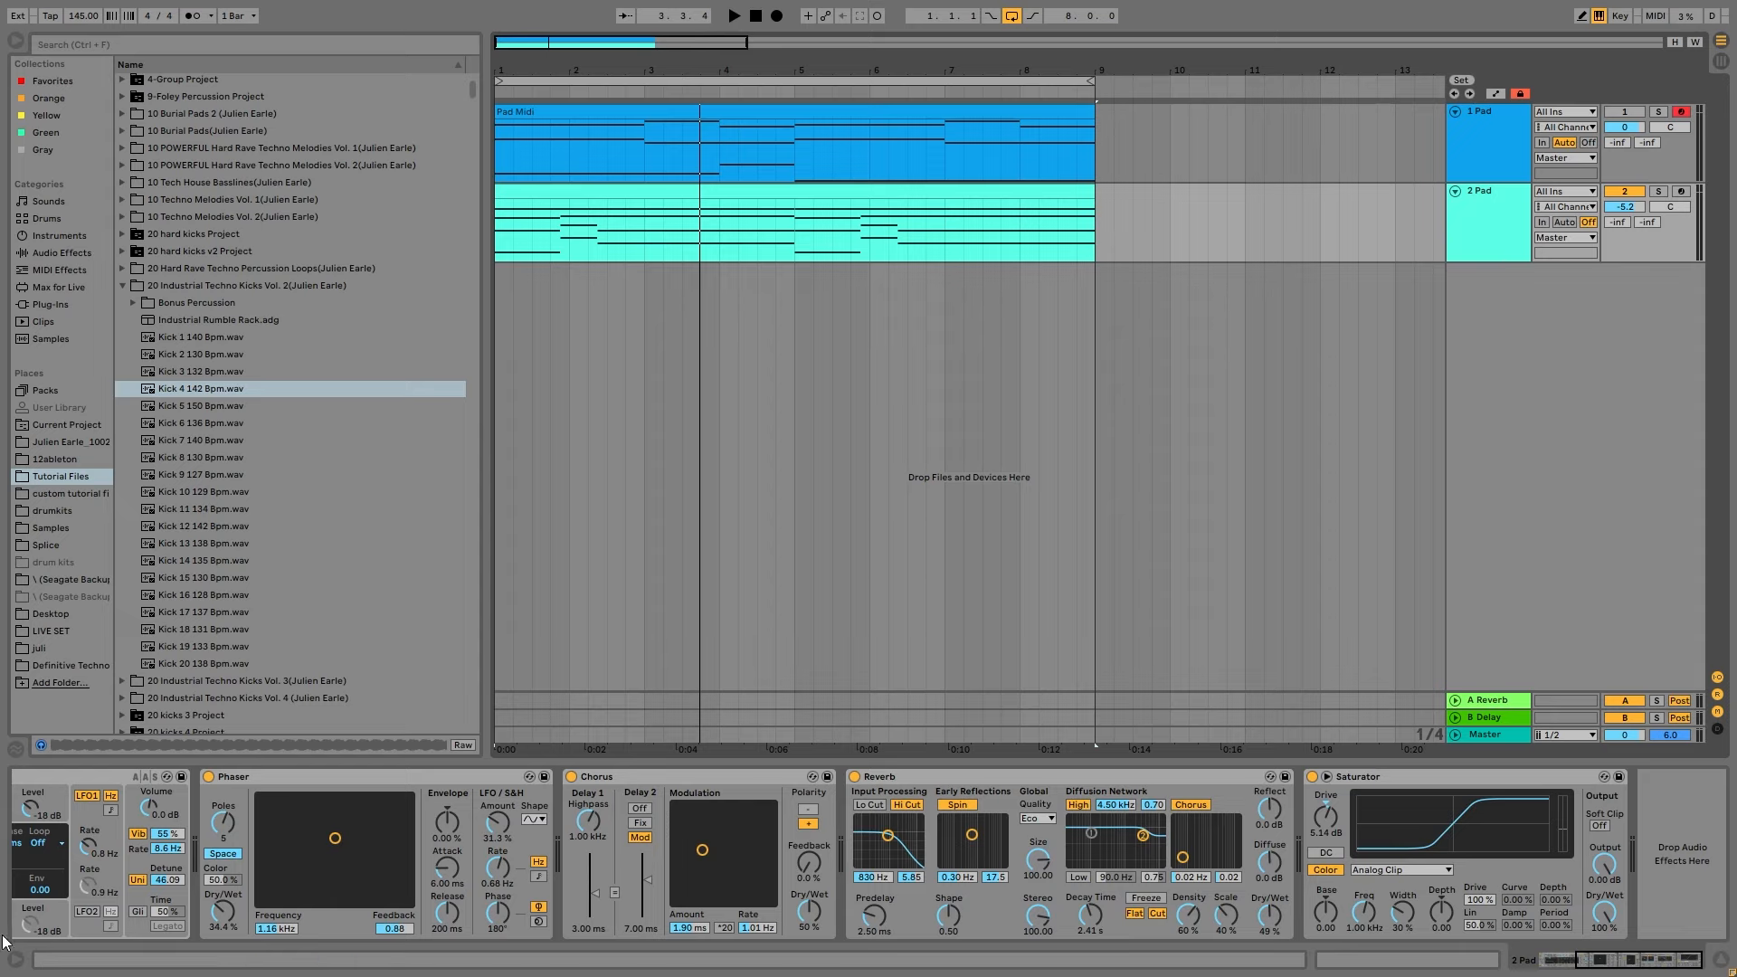
Browse the Pad 1 and Pad 3 folders in the Definitive Techno pack and audition Pad 3 W Tail.wav.
click(109, 667)
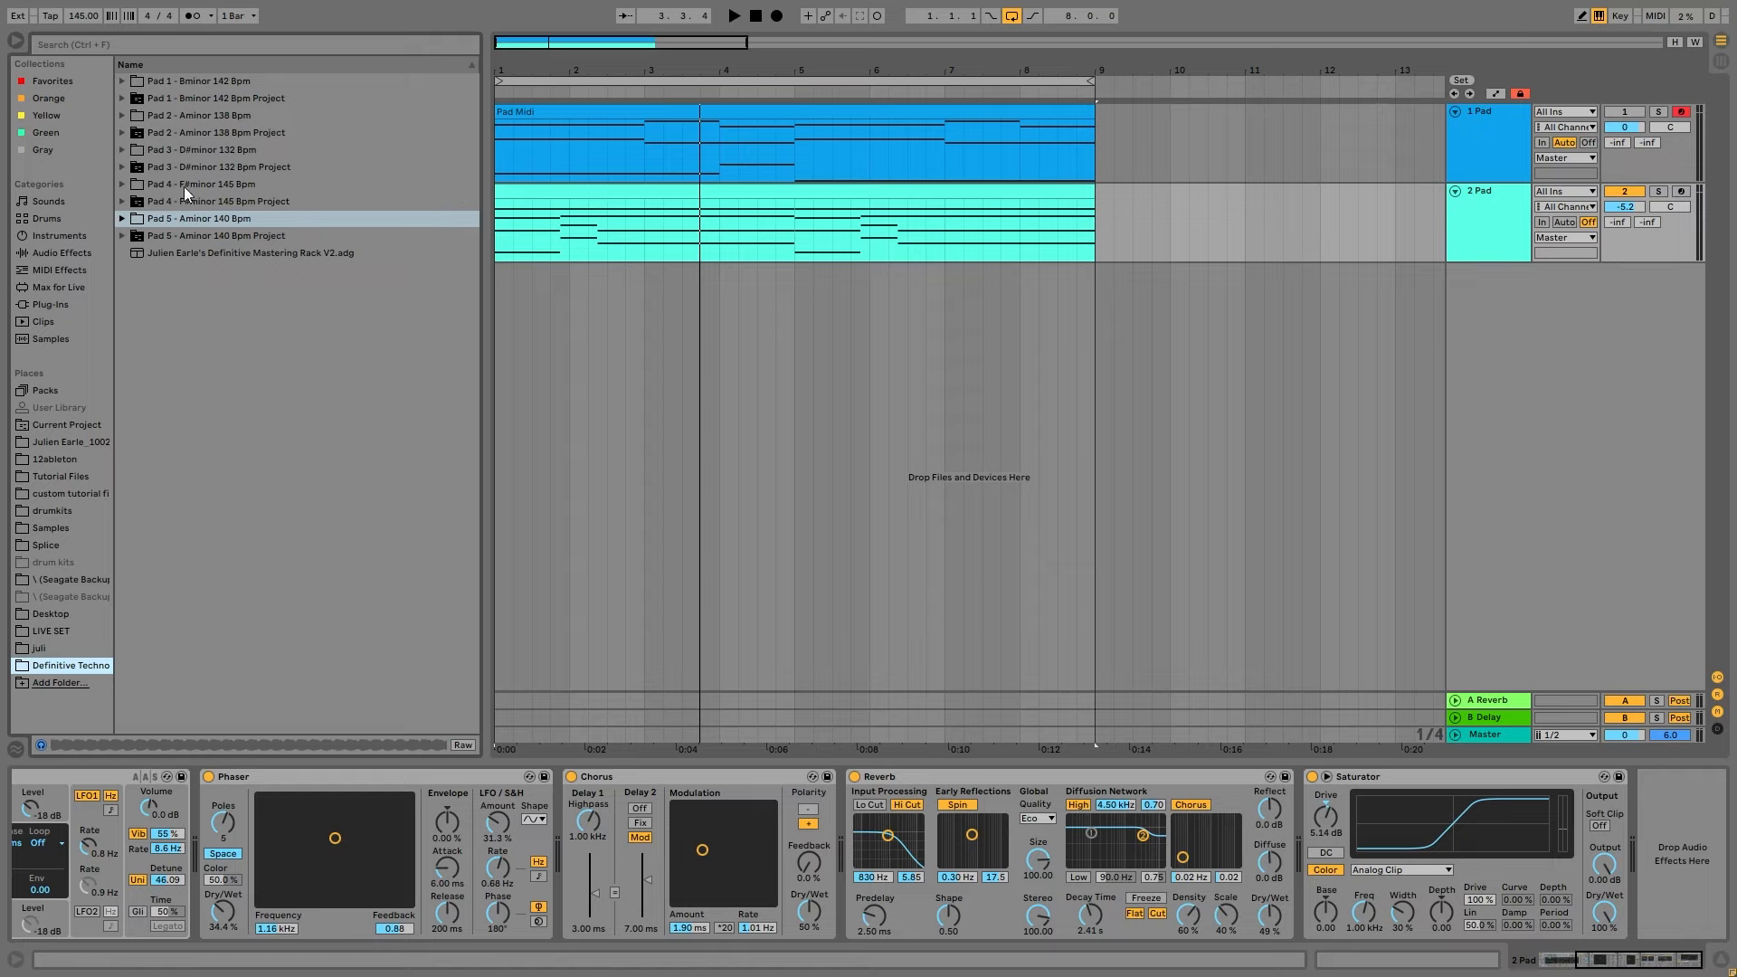
click(190, 85)
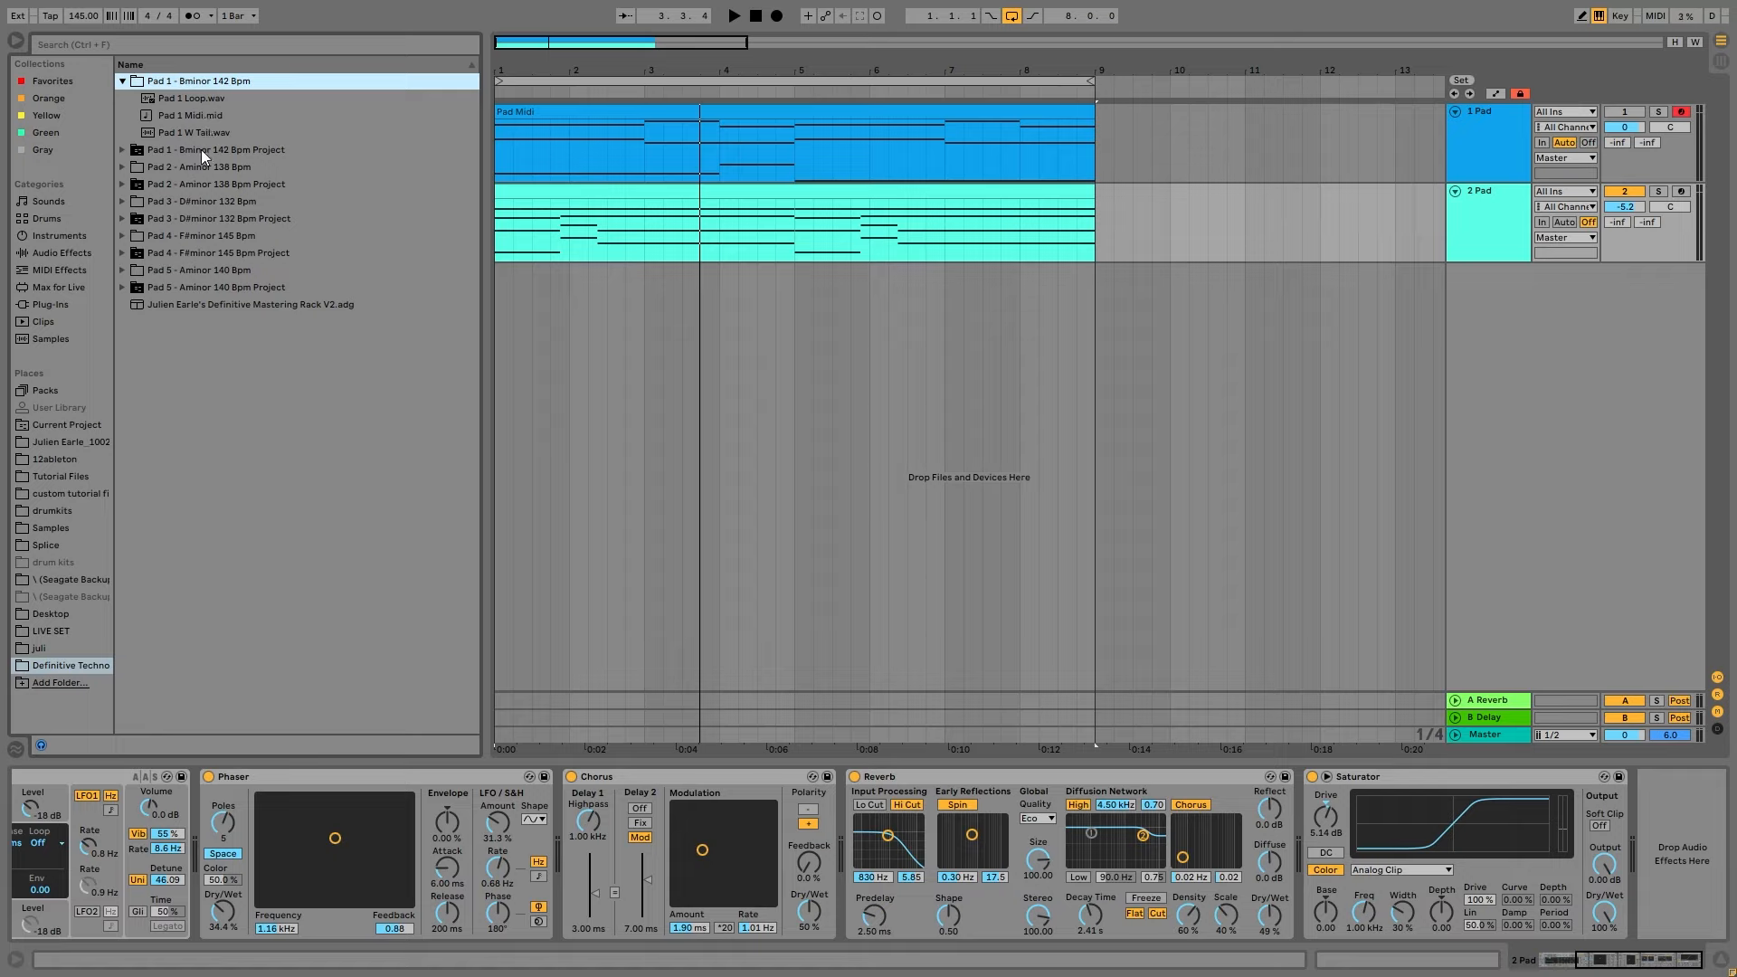
click(188, 204)
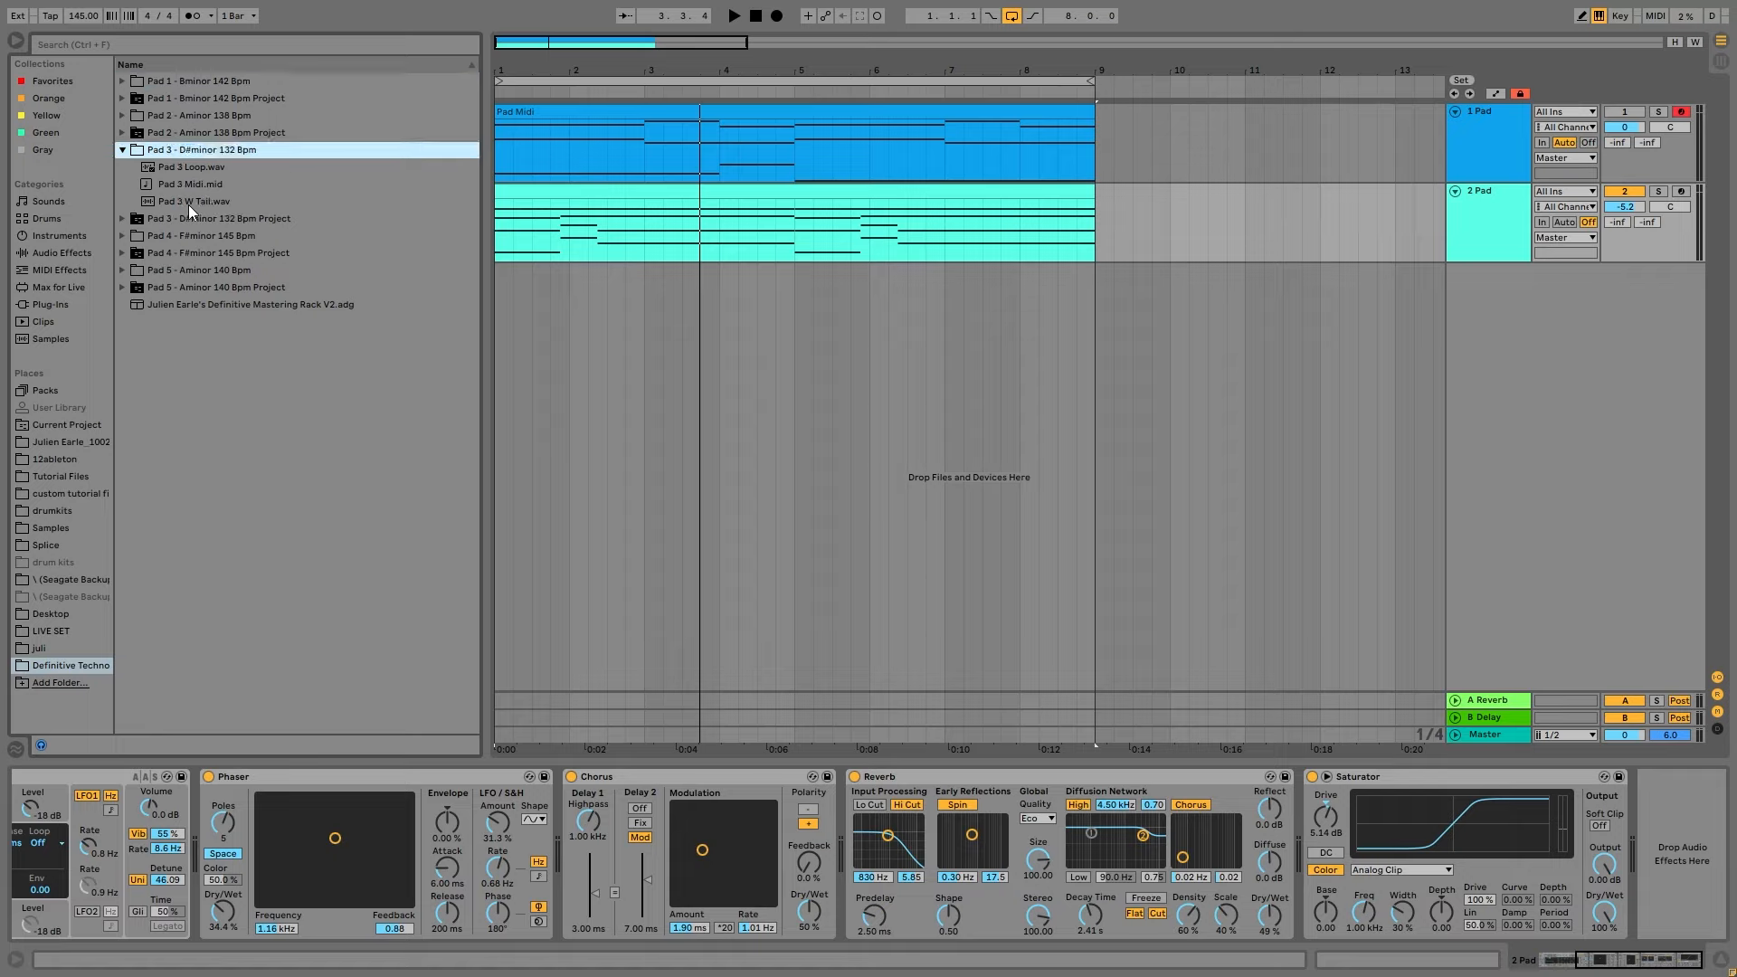
click(189, 204)
Audition Pad 4 W Tail.wav and Pad 2 W Tail.wav from their folders in the pack.
click(123, 235)
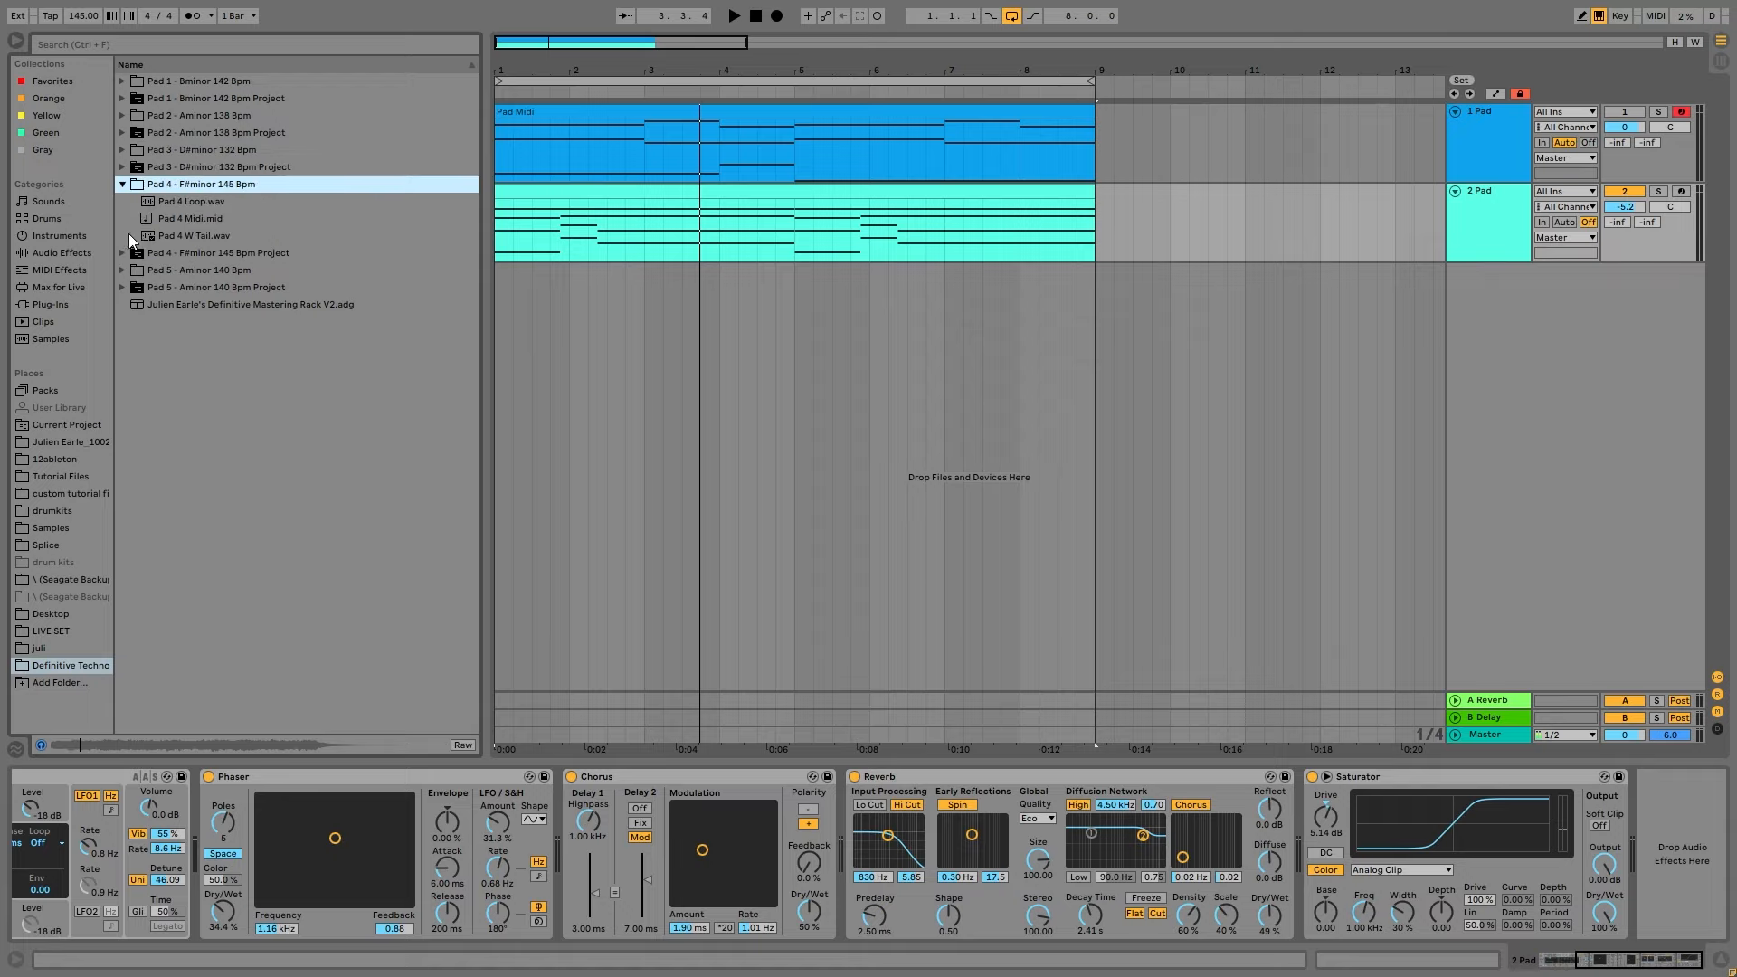
click(181, 236)
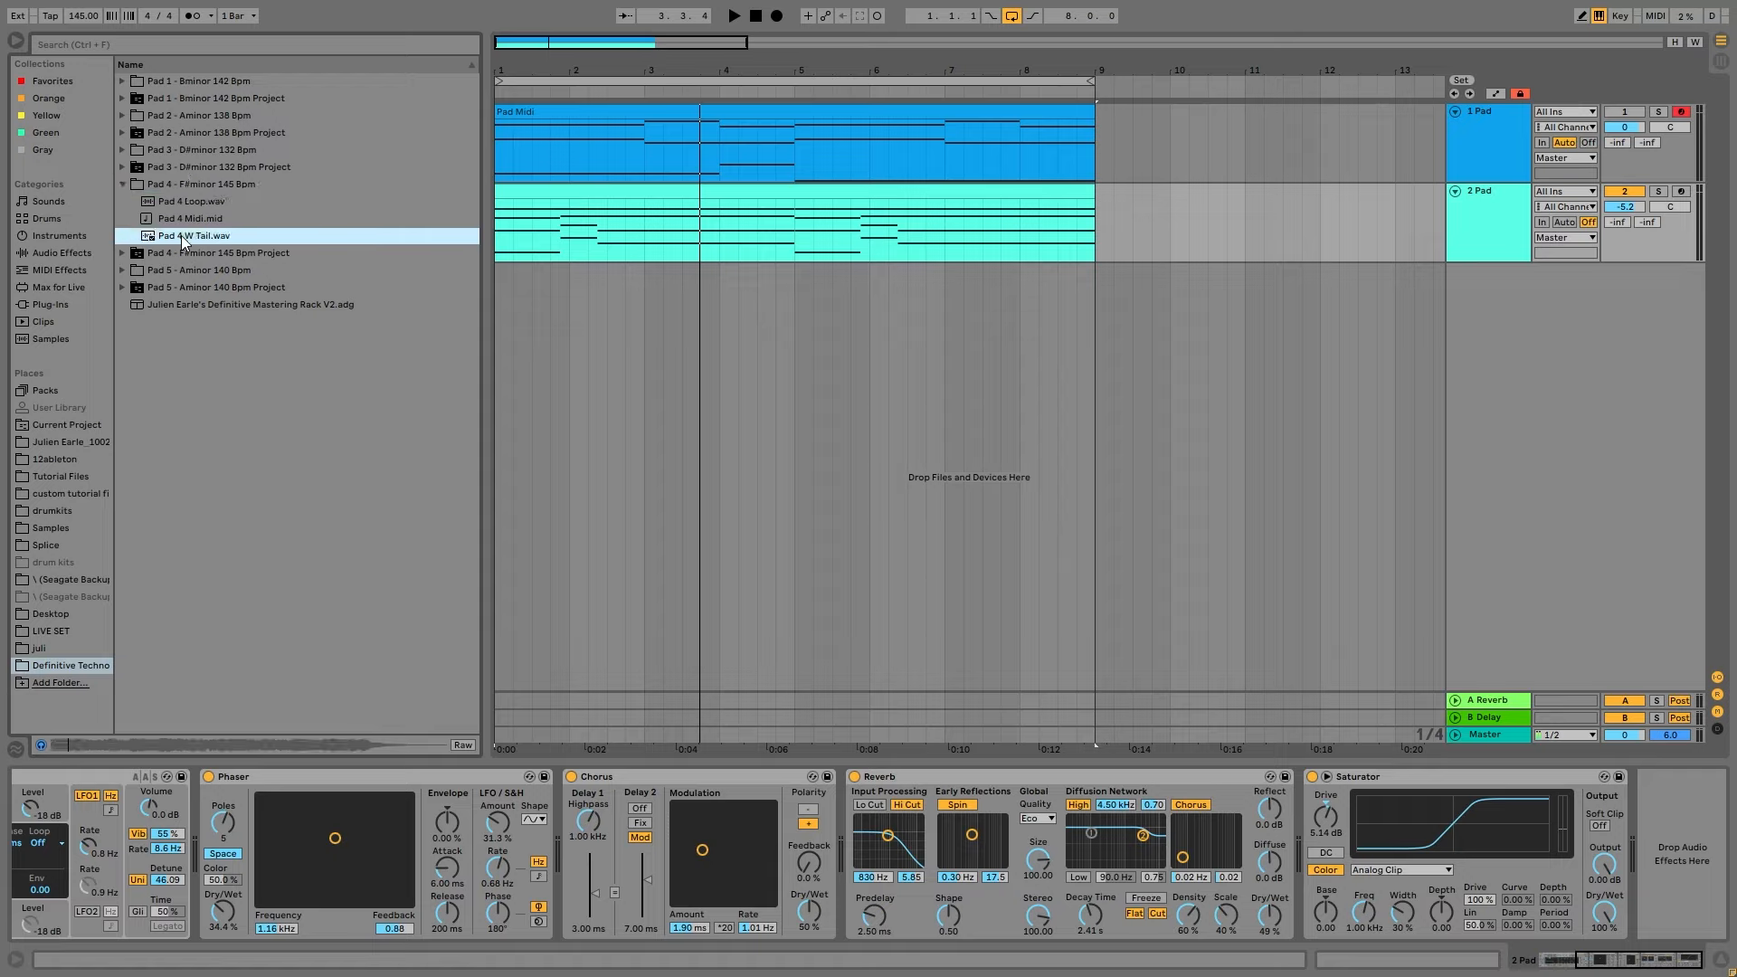
click(123, 184)
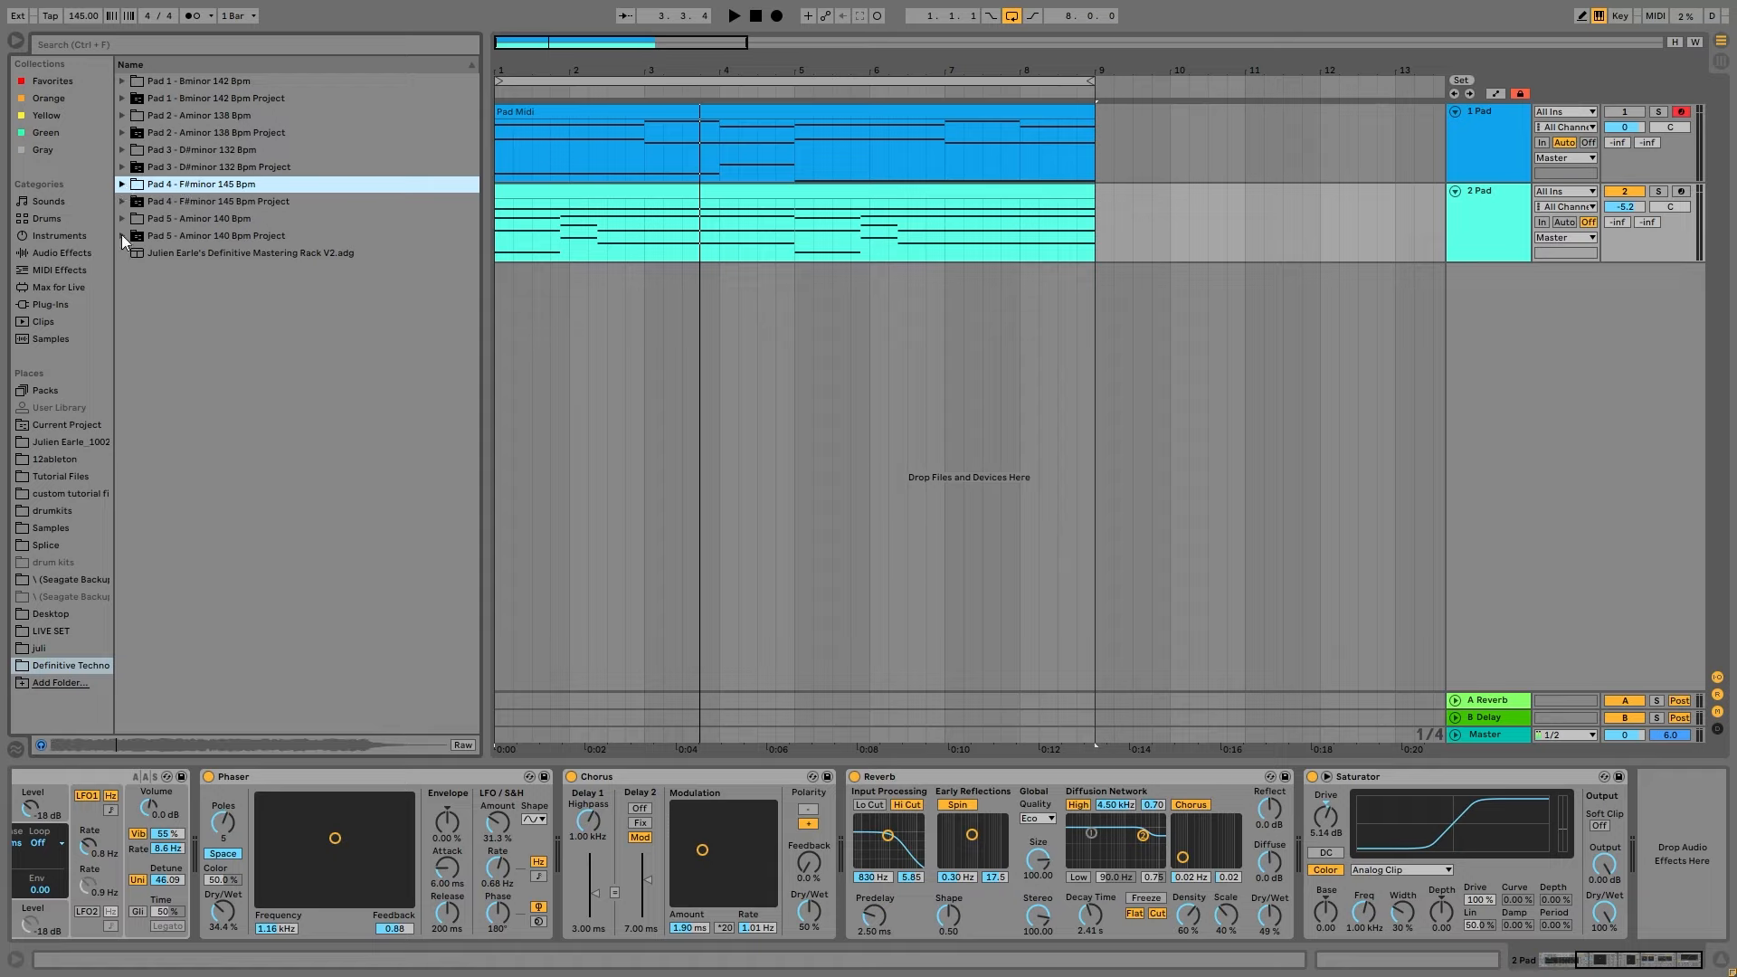
click(122, 119)
click(169, 170)
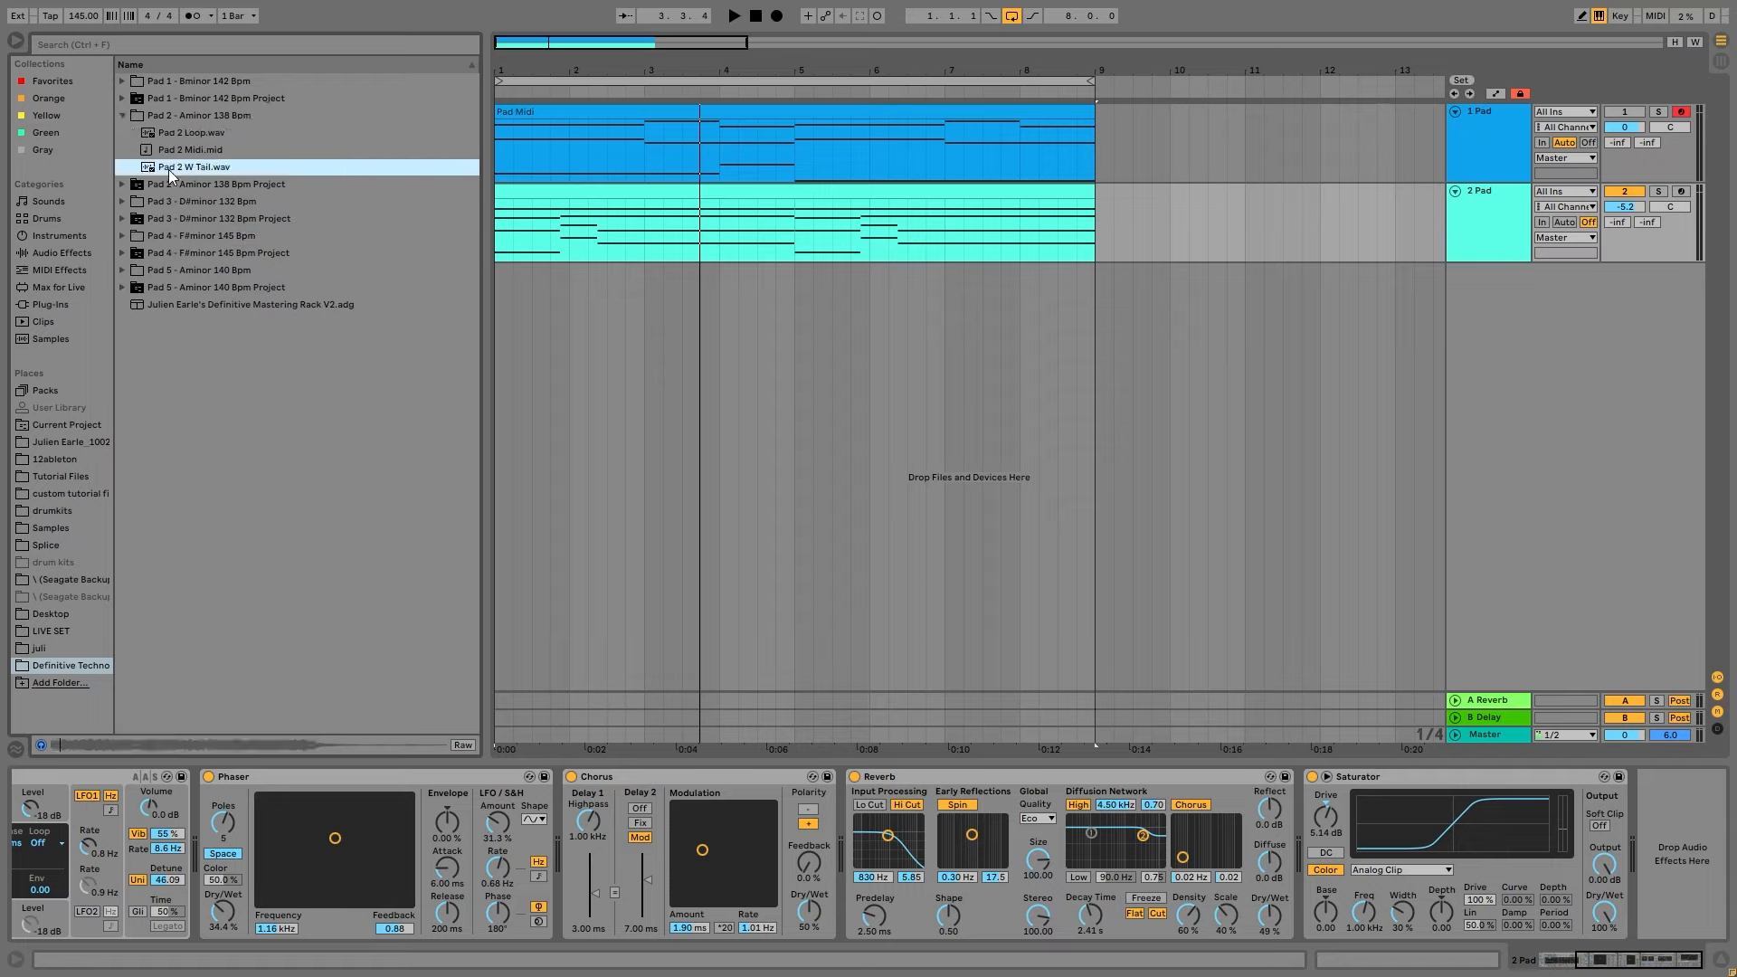